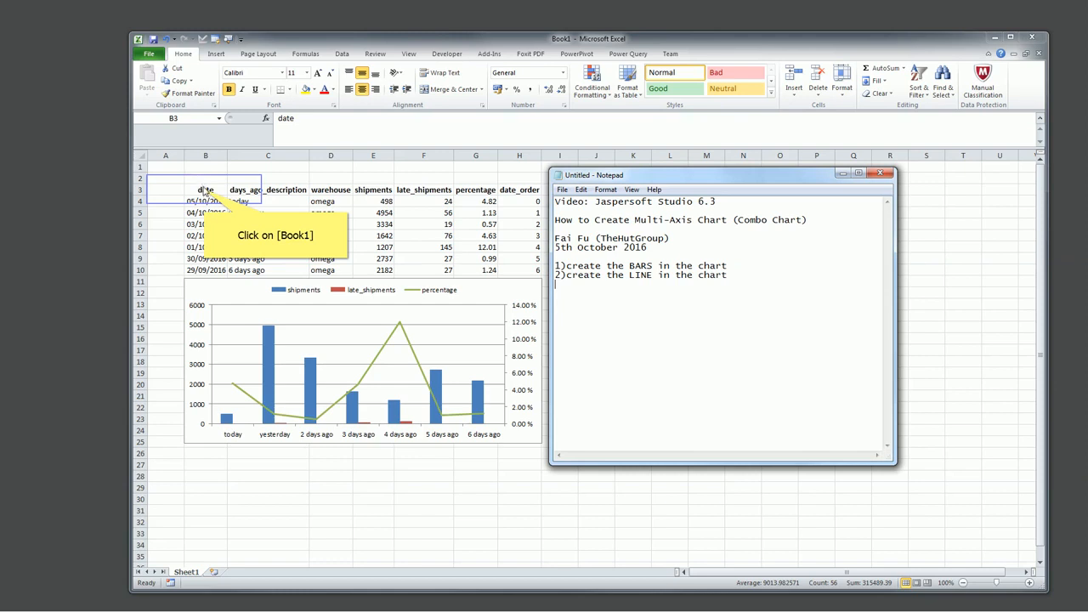
# - Preview the PercentageOfFailedShipments report to examine its table and combo chart, and return to the design view
pyautogui.click(205, 194)
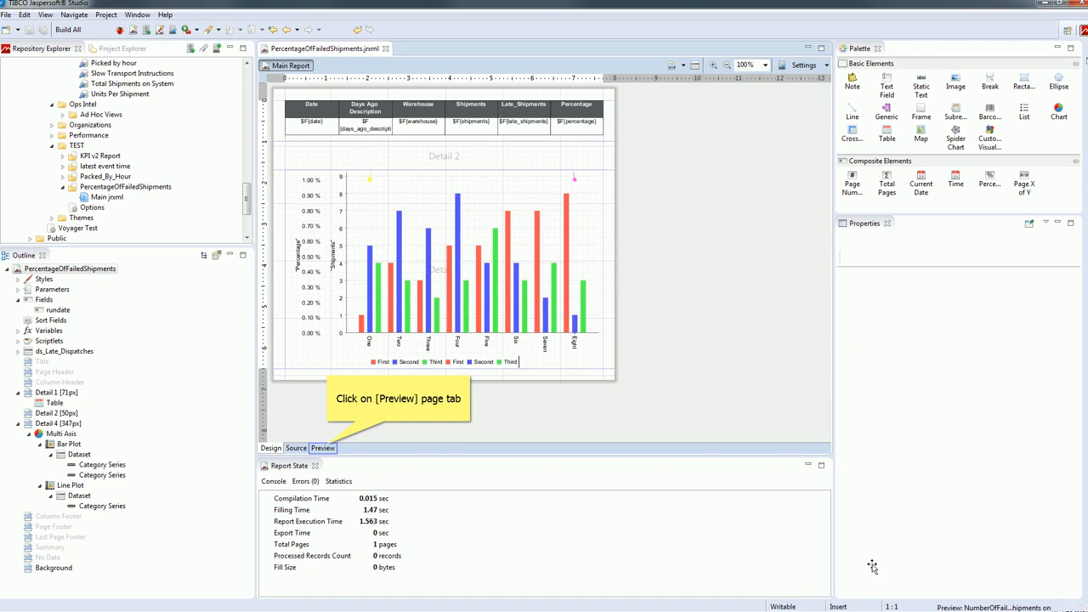
pyautogui.click(324, 448)
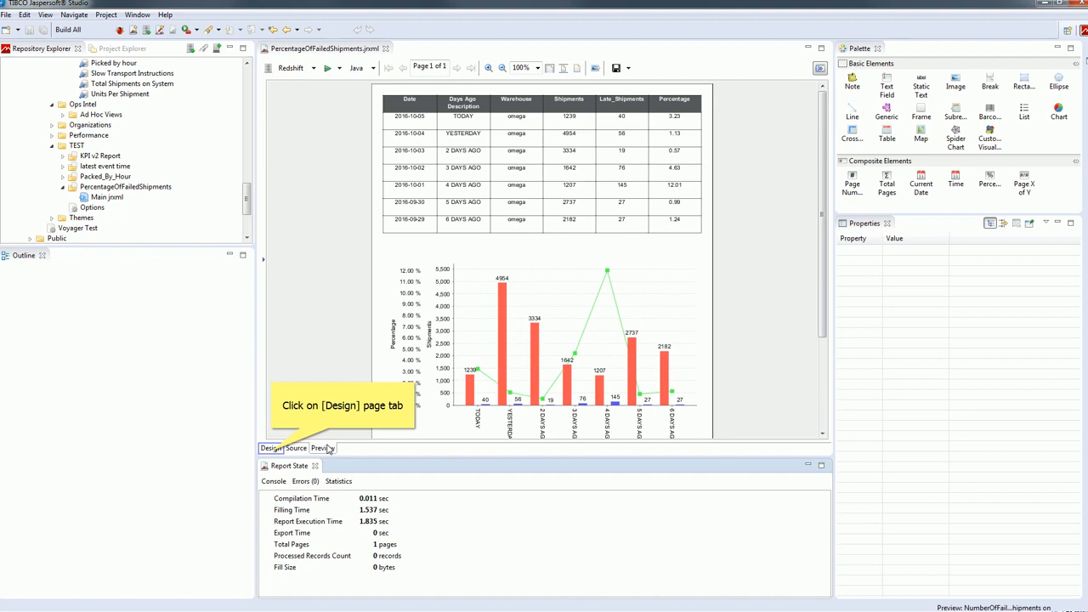
pyautogui.click(271, 449)
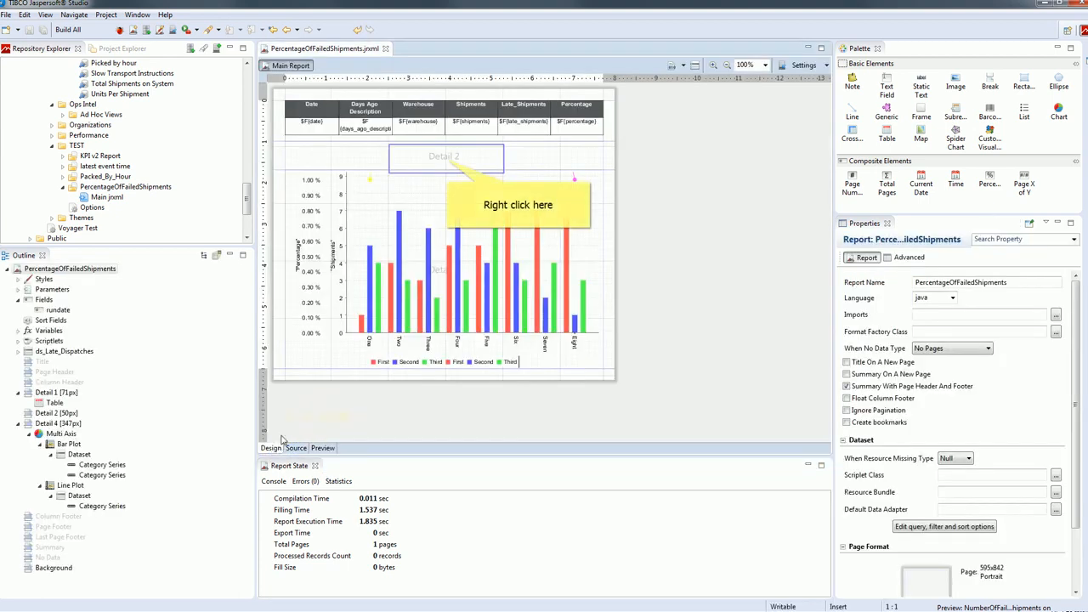
# - Add three detail bands to the report: two from the Detail 2 band and one from the new Detail 5 band
pyautogui.rightClick(449, 163)
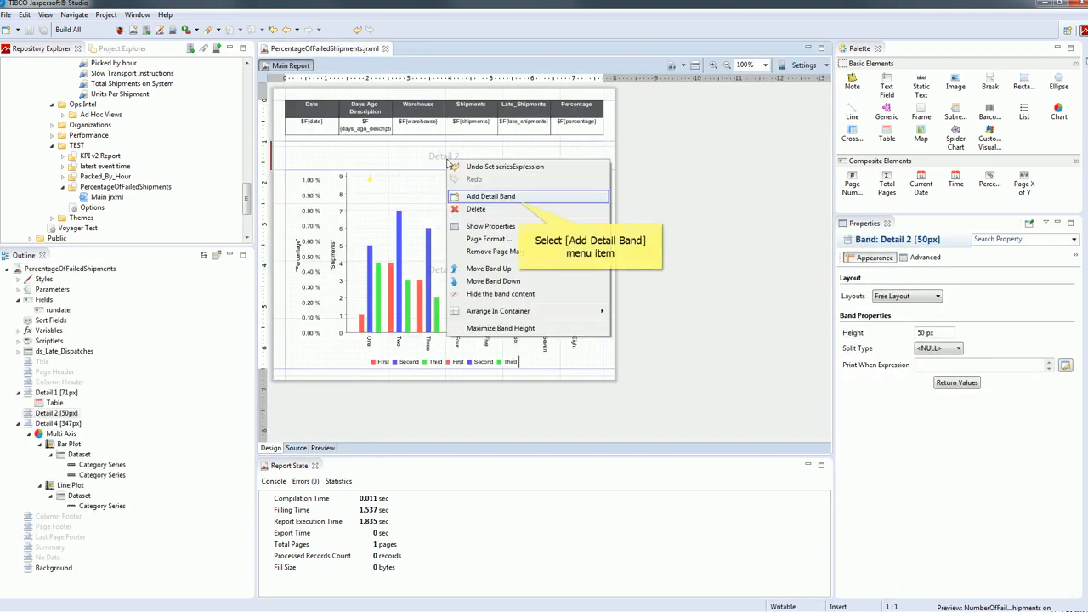
pyautogui.click(517, 199)
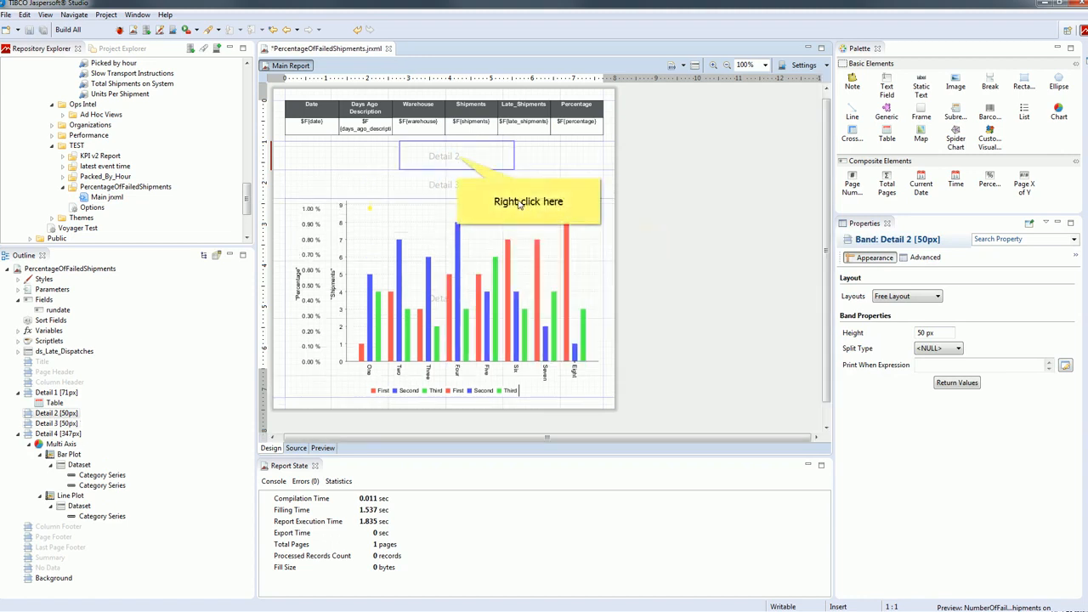
pyautogui.rightClick(458, 161)
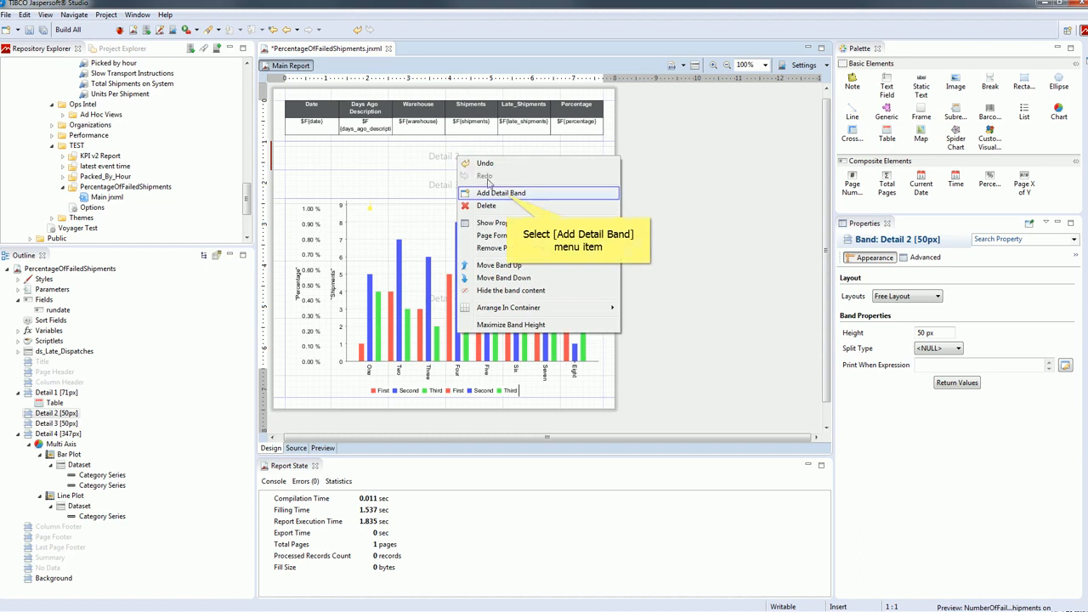
pyautogui.click(508, 196)
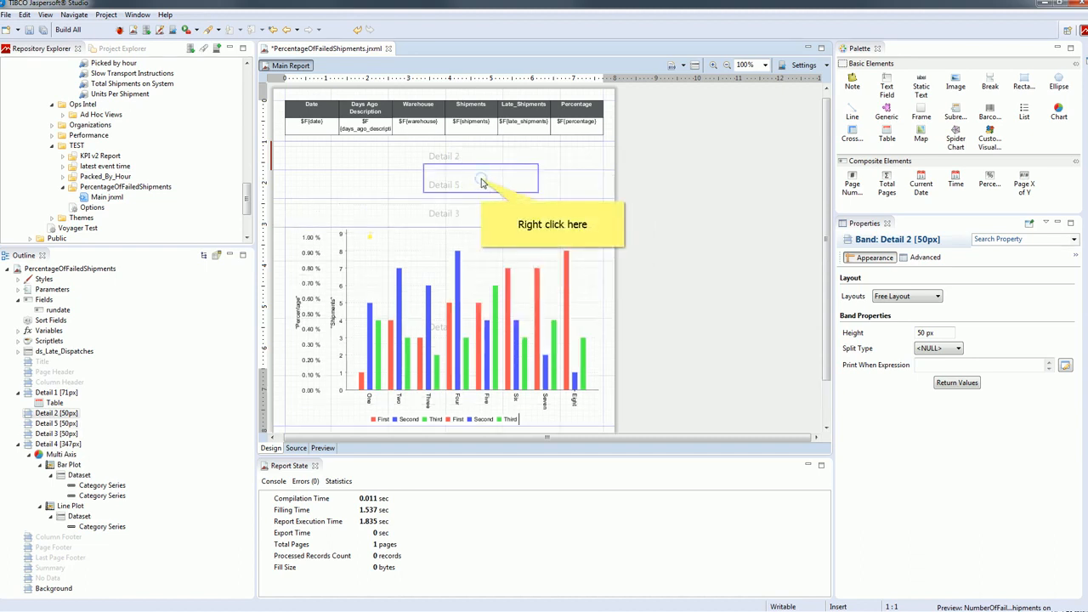
pyautogui.rightClick(481, 182)
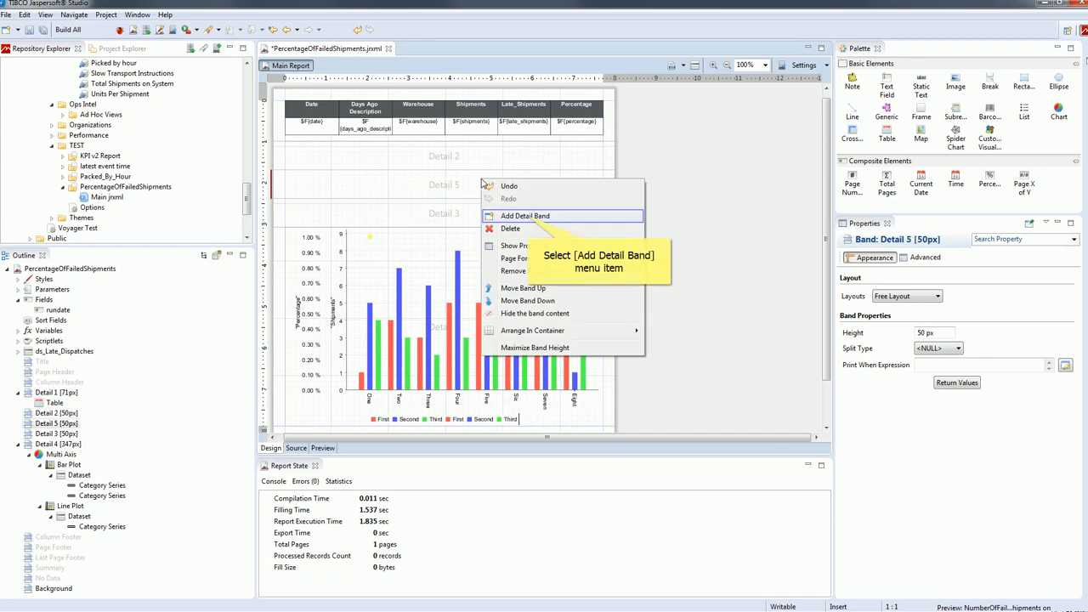
pyautogui.click(526, 216)
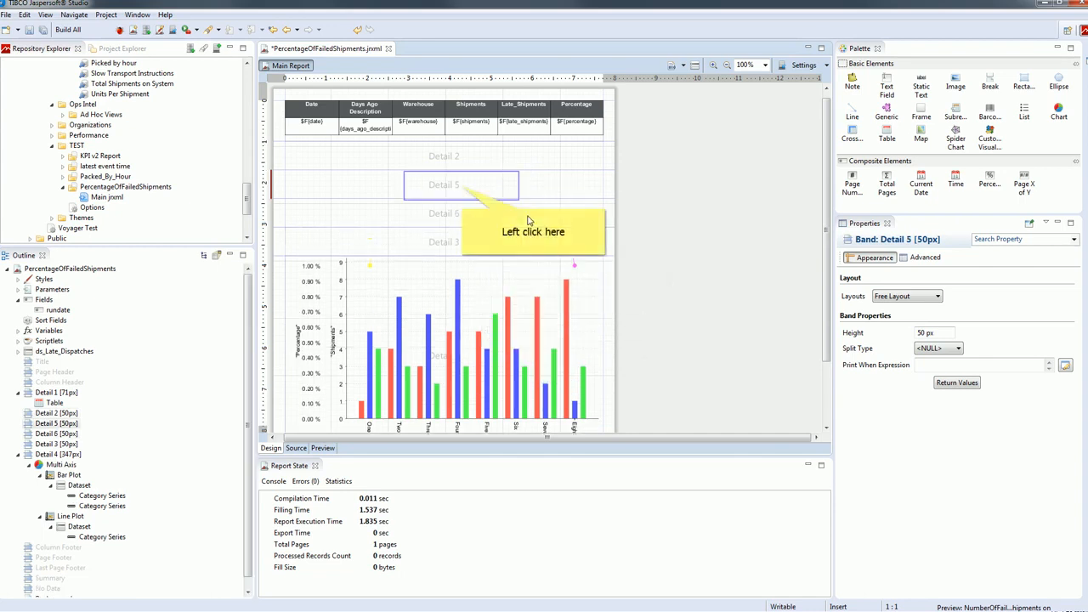
# - Insert a MultiAxis Chart into the Detail 5 band, using Bar Chart as its first chart axis
pyautogui.click(462, 189)
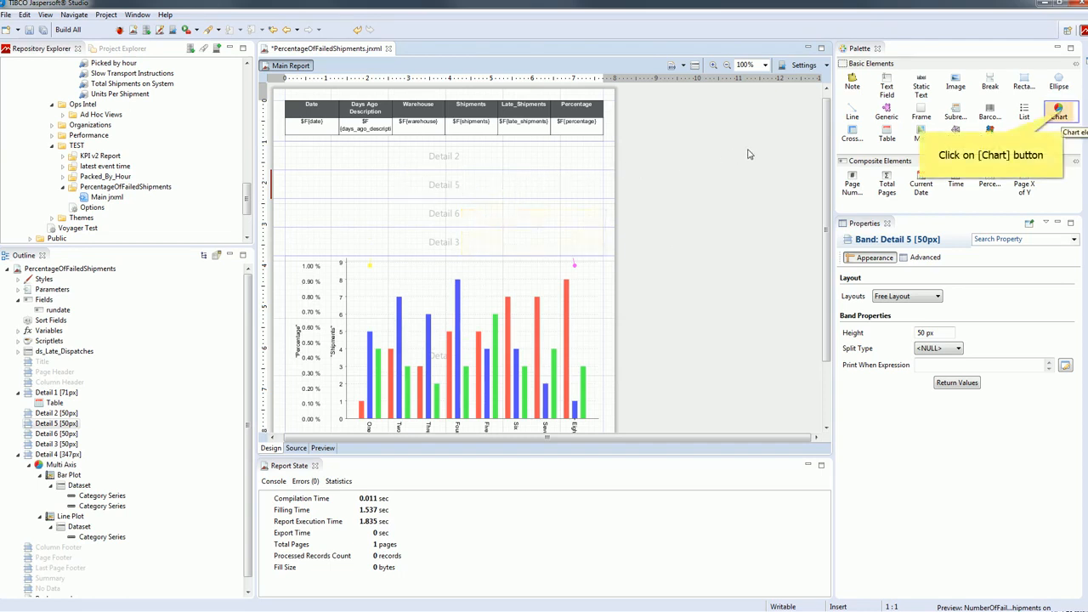
pyautogui.moveTo(1063, 114); pyautogui.dragTo(453, 193)
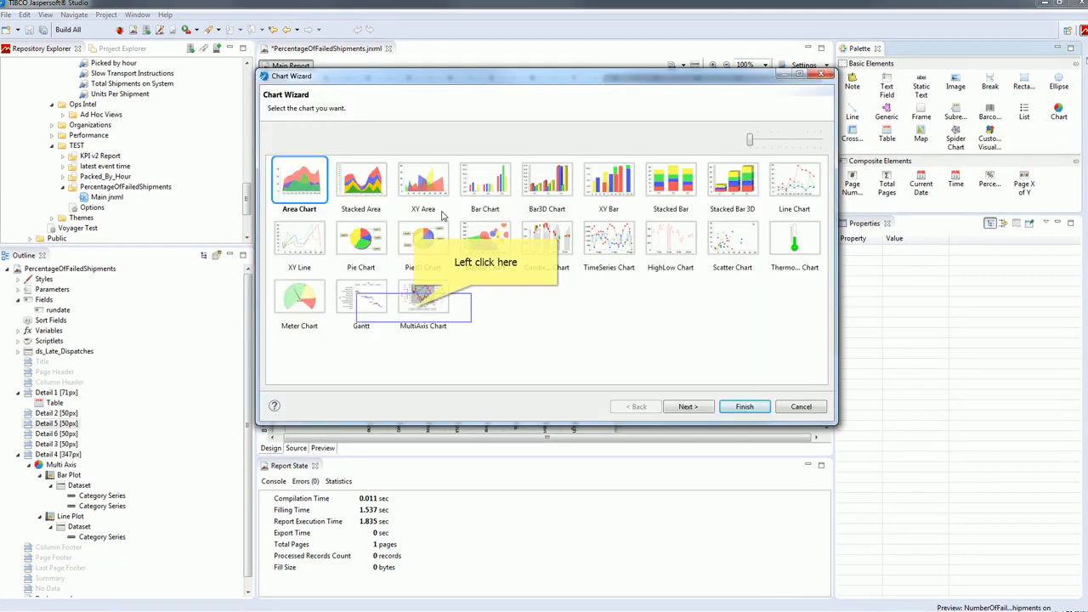
pyautogui.click(419, 314)
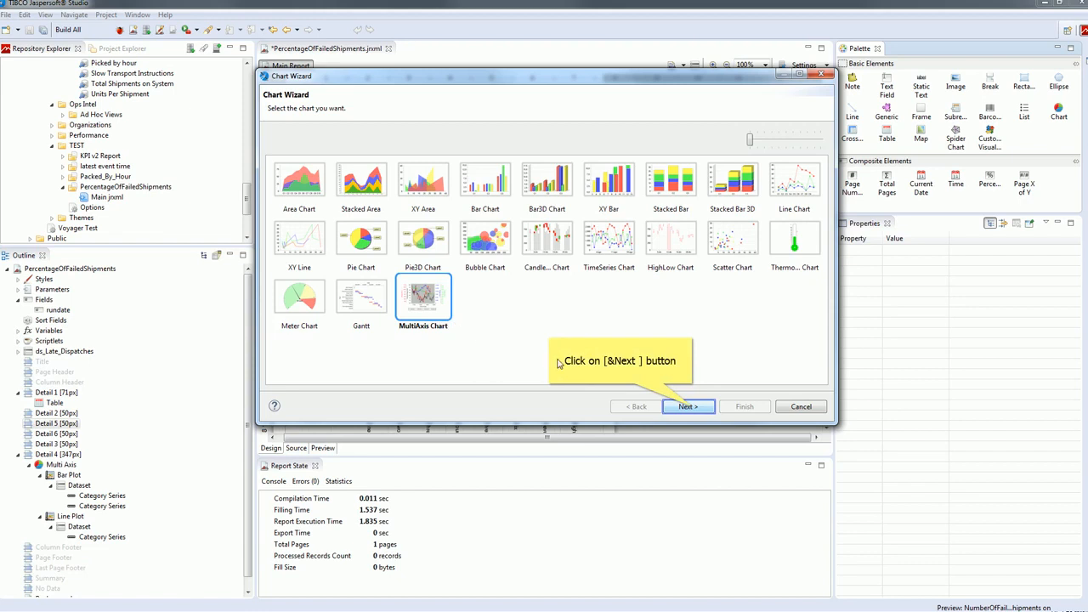
pyautogui.click(692, 409)
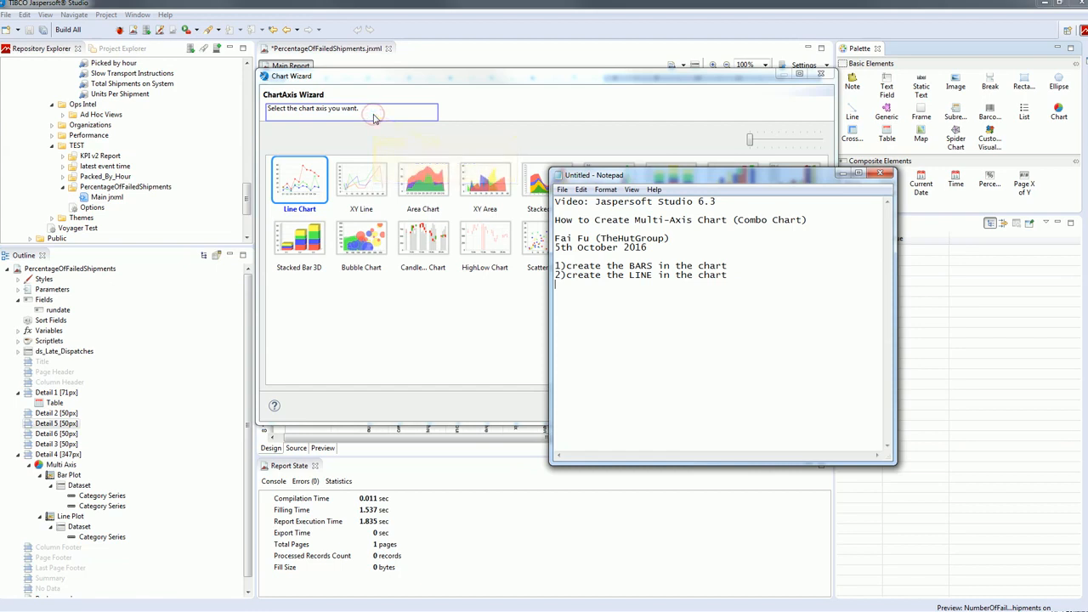
pyautogui.click(373, 116)
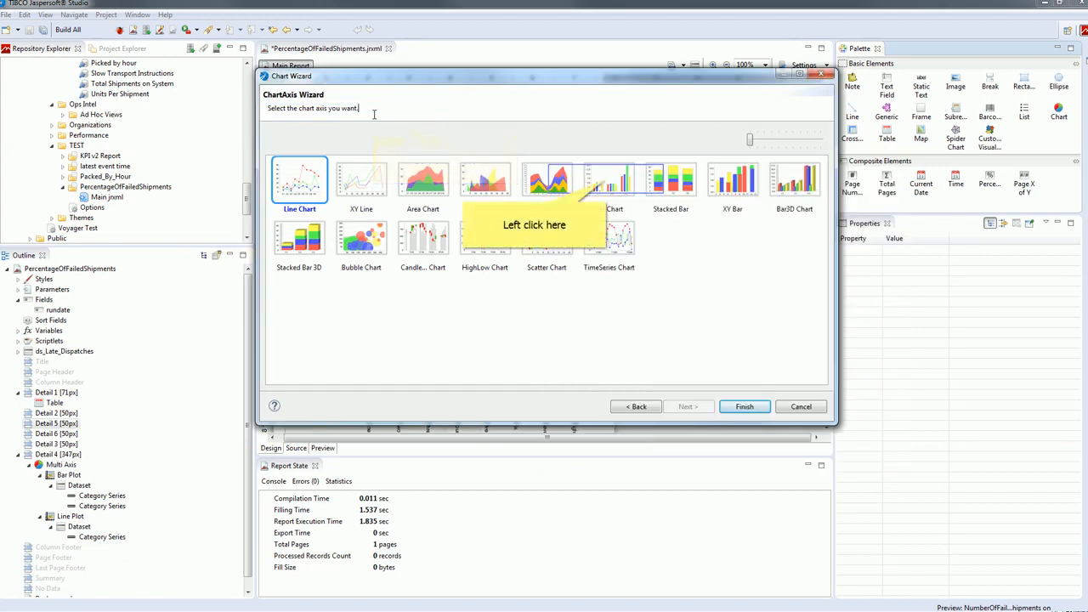
pyautogui.click(608, 180)
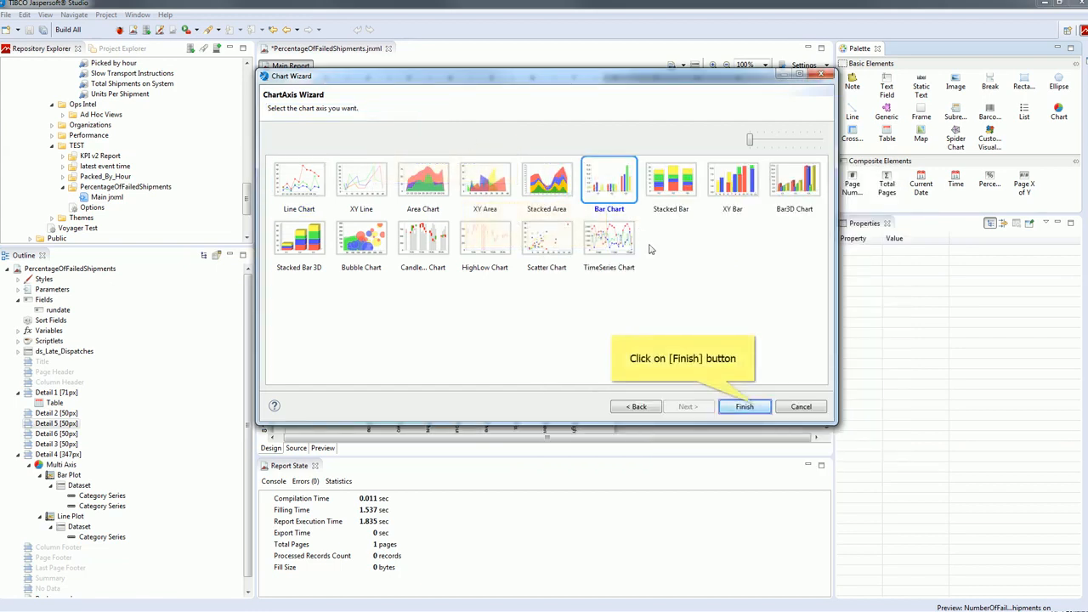
pyautogui.click(745, 407)
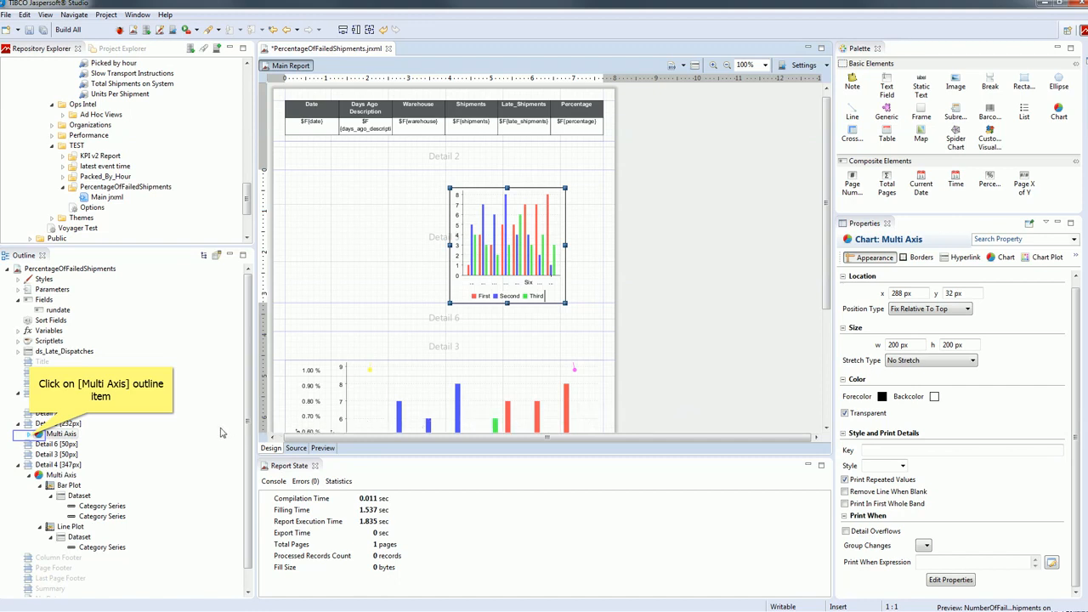
# - Size the new Multi Axis chart to fit both the width and height of the Detail 5 band
pyautogui.click(29, 434)
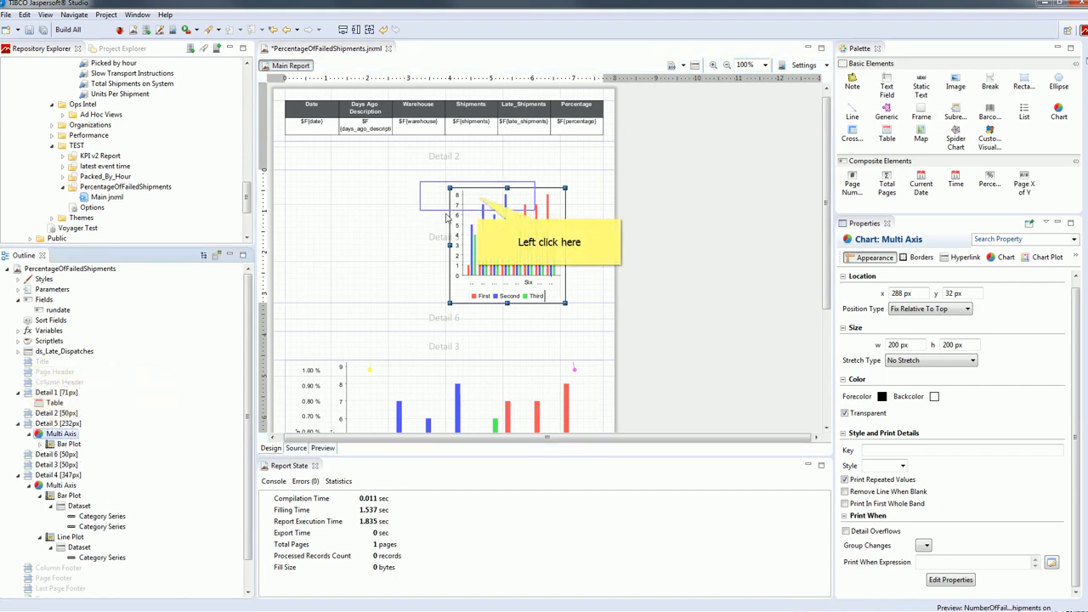
pyautogui.click(479, 200)
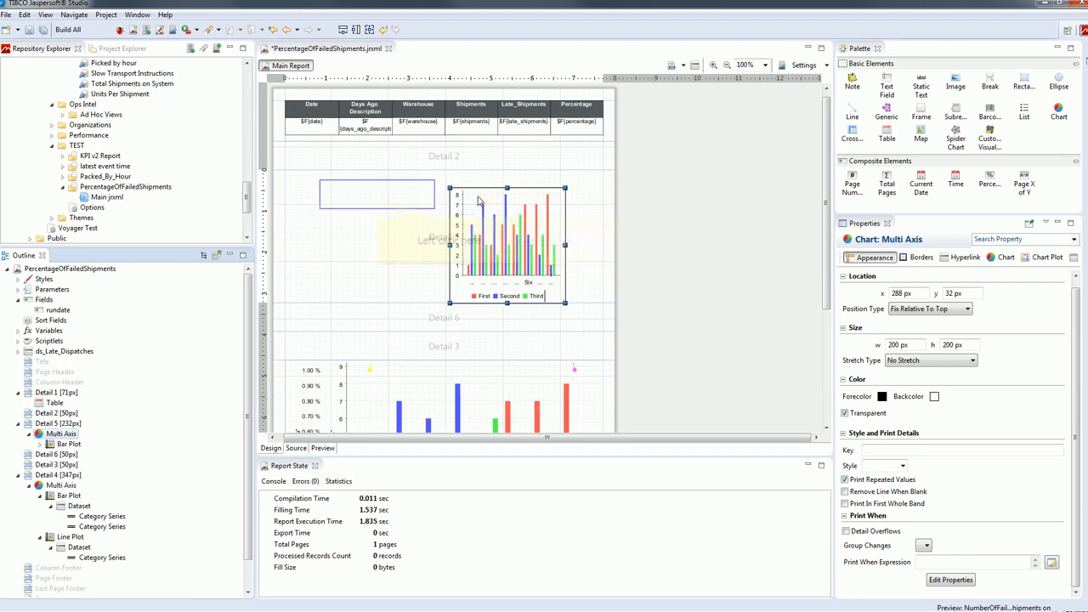
pyautogui.click(378, 199)
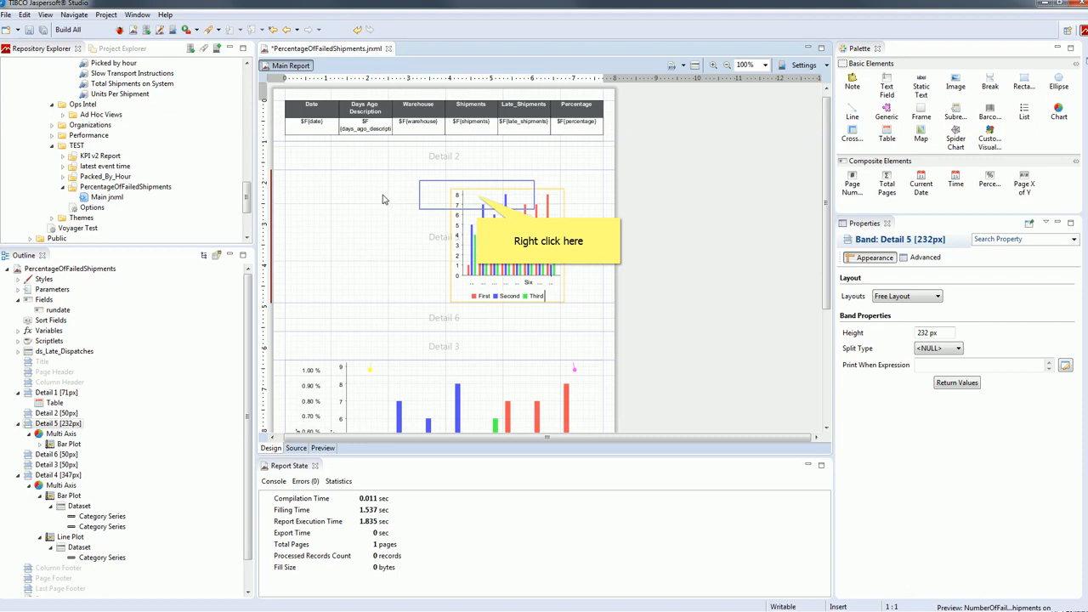
pyautogui.rightClick(479, 196)
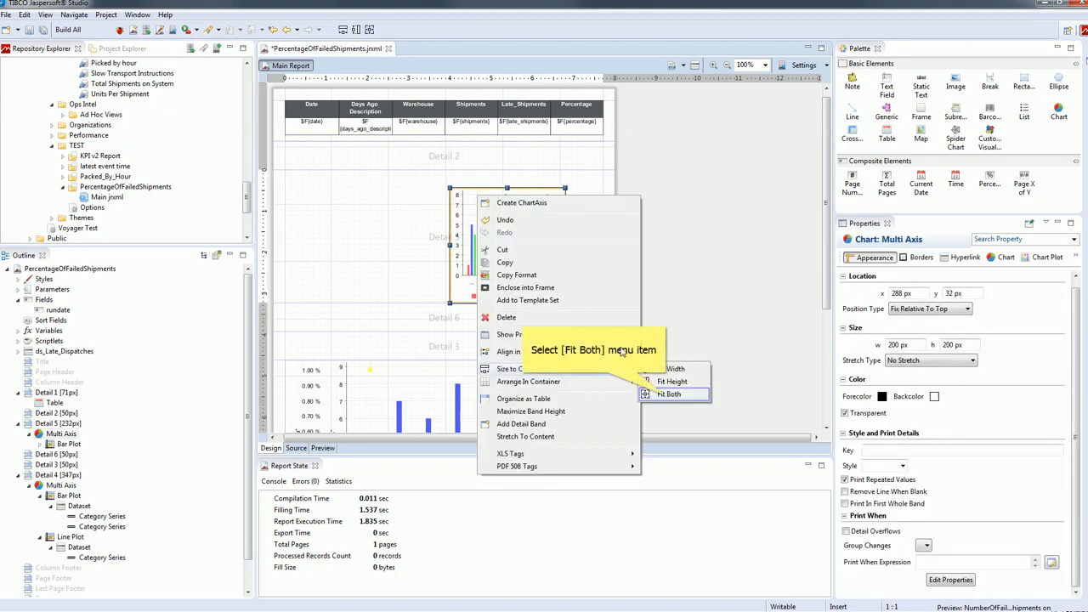
pyautogui.click(668, 396)
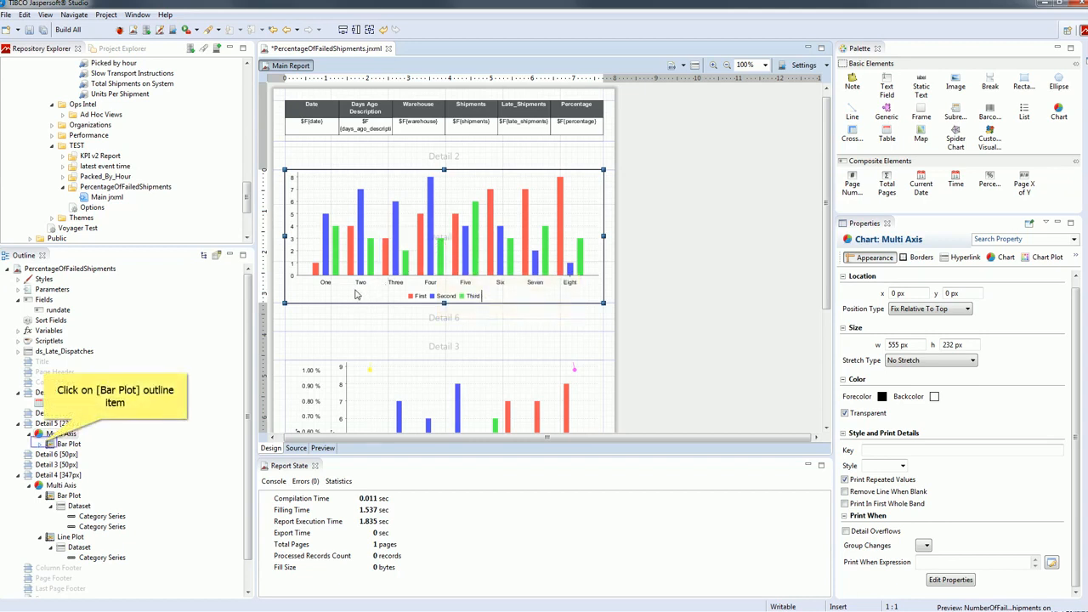
# - Set the dataset run of the Bar Plot dataset in the Detail 5 chart to ds_Late_Dispatches
pyautogui.click(47, 444)
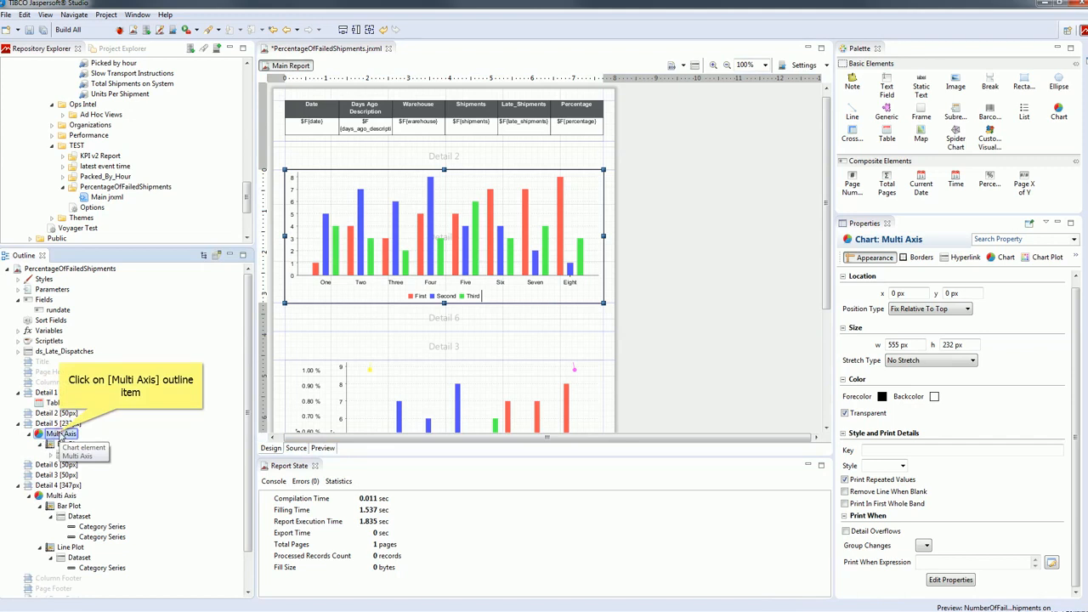
pyautogui.click(61, 434)
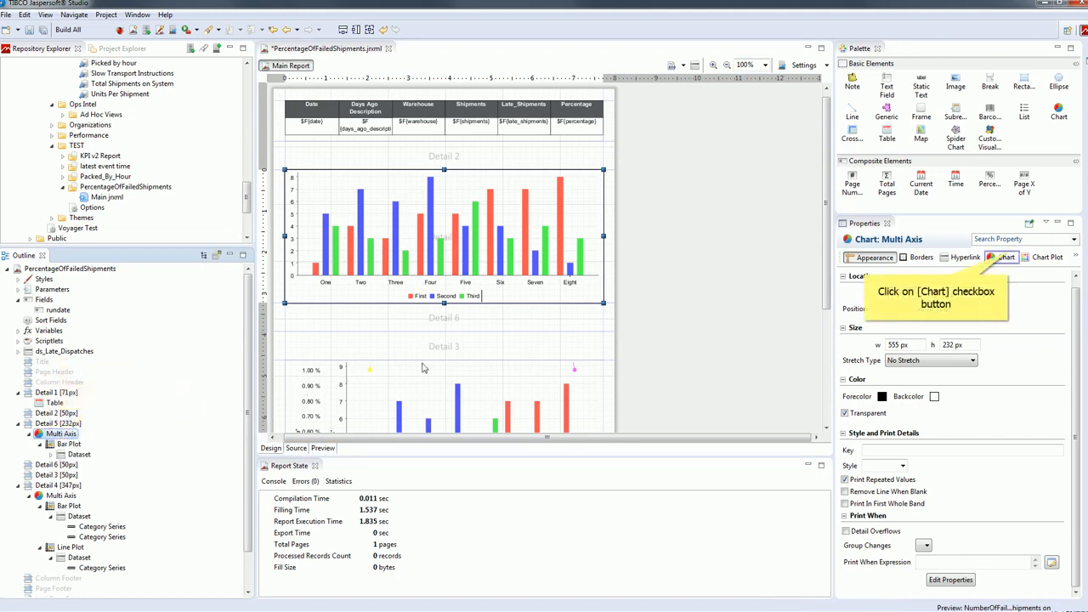
pyautogui.click(1007, 257)
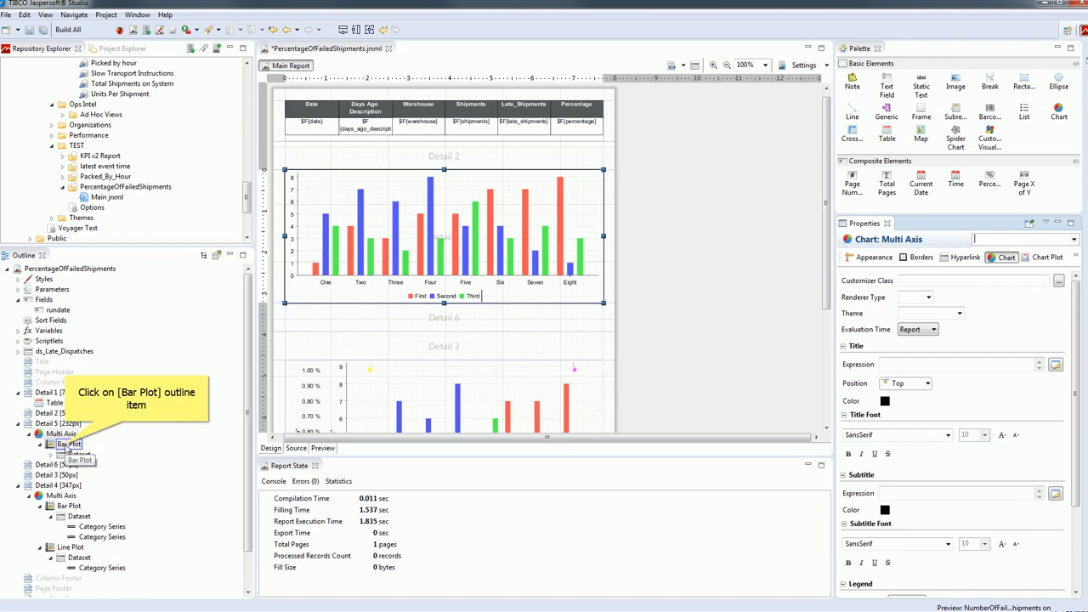
pyautogui.click(69, 444)
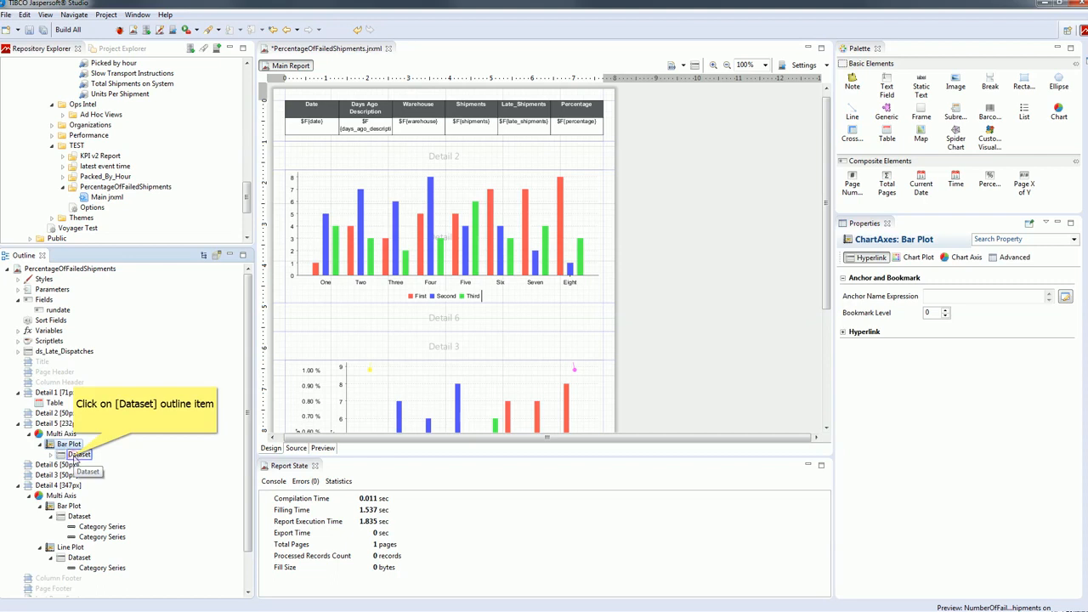
pyautogui.click(77, 455)
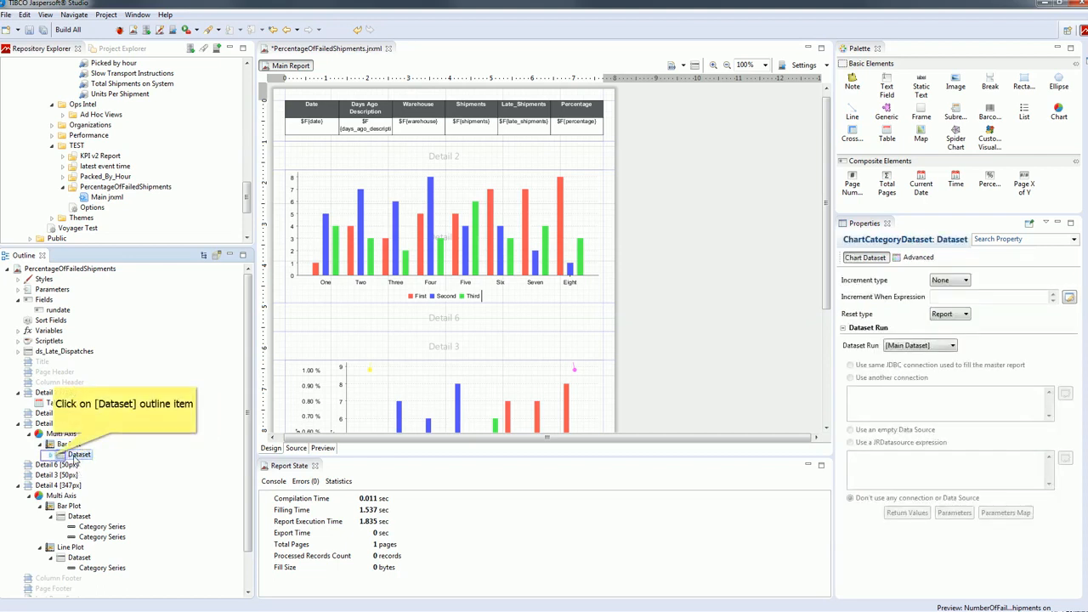
pyautogui.click(52, 455)
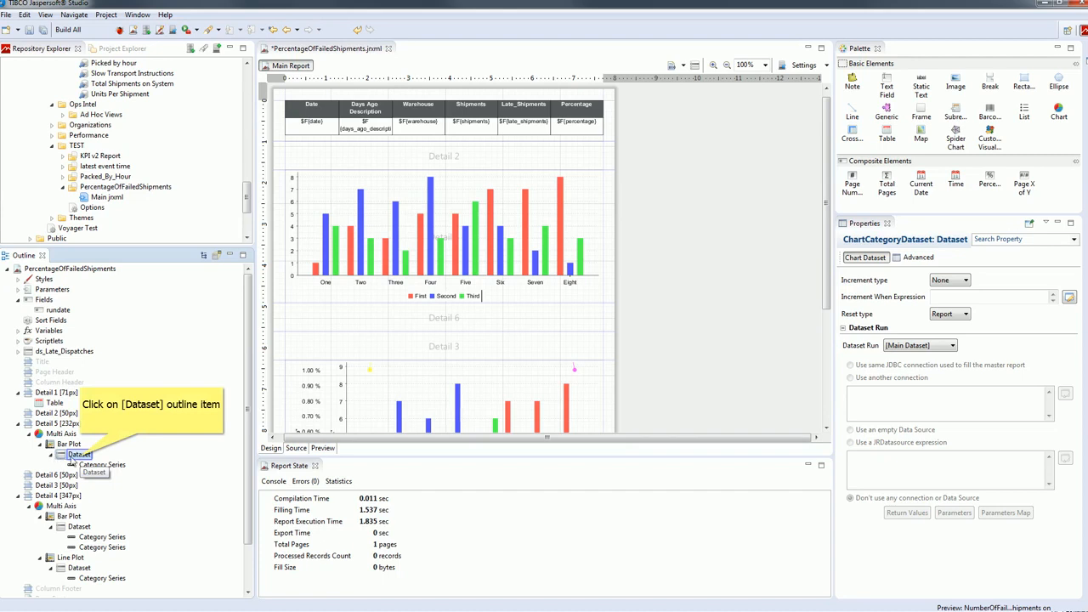
pyautogui.click(84, 456)
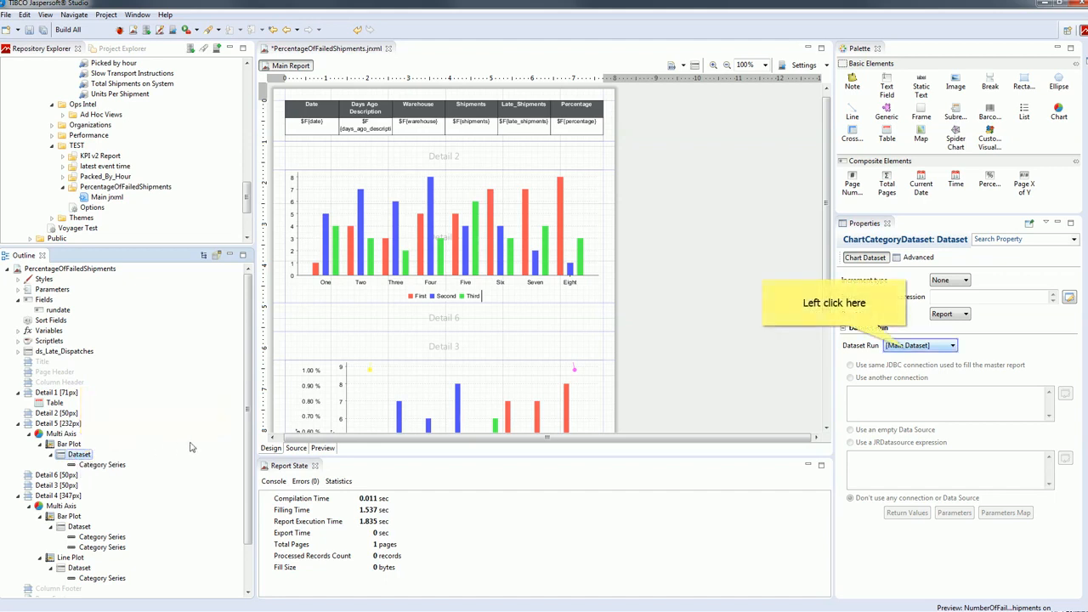
pyautogui.click(907, 351)
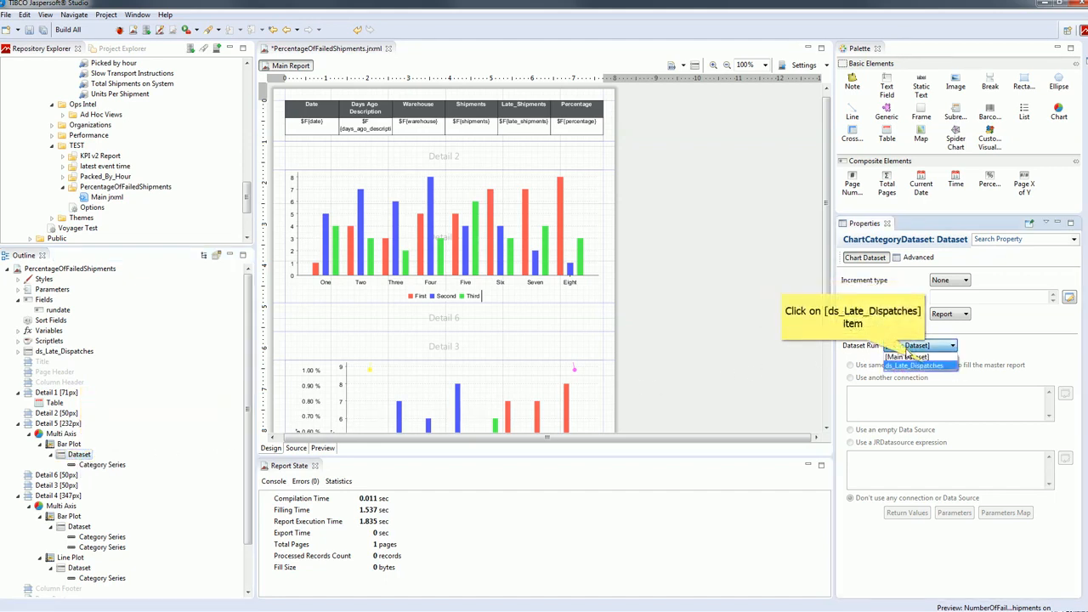
pyautogui.click(921, 365)
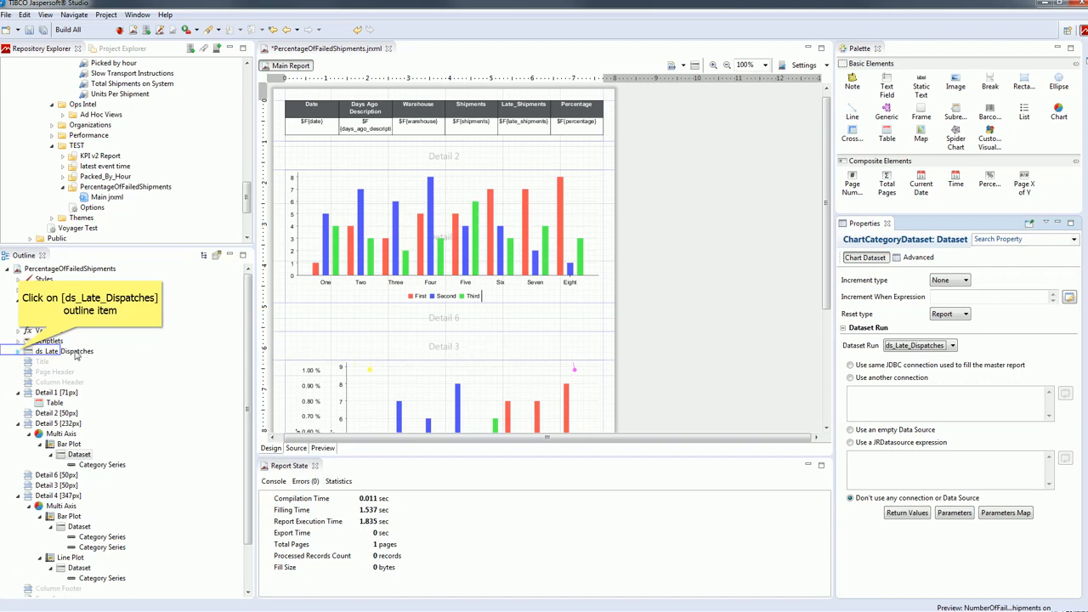
# - Open the dataset and query settings of ds_Late_Dispatches and examine its SQL query and fields
pyautogui.click(19, 352)
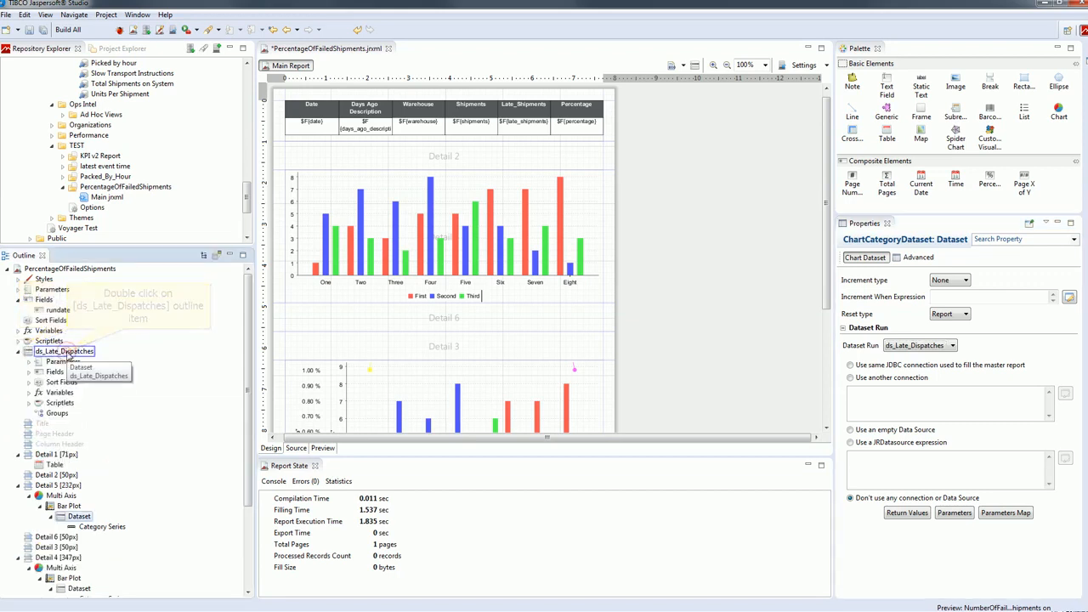
pyautogui.click(65, 352)
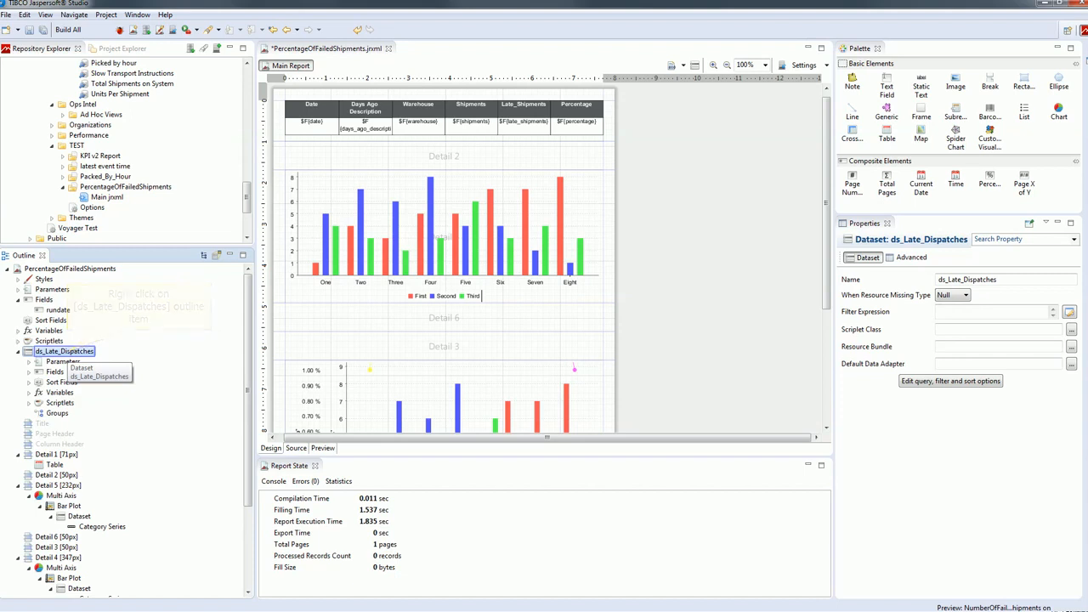
pyautogui.rightClick(68, 354)
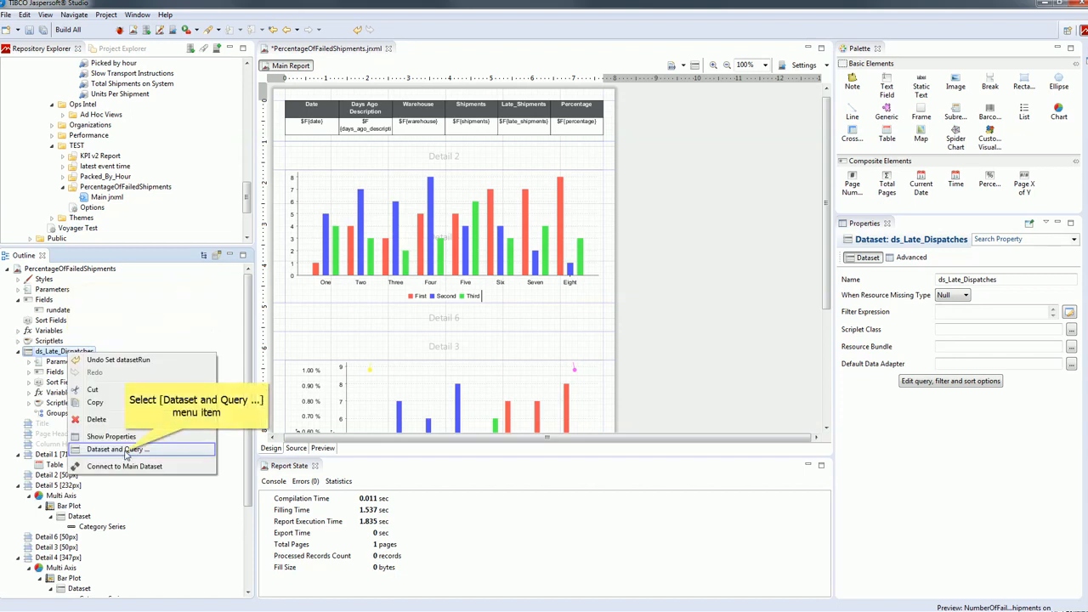
pyautogui.click(126, 457)
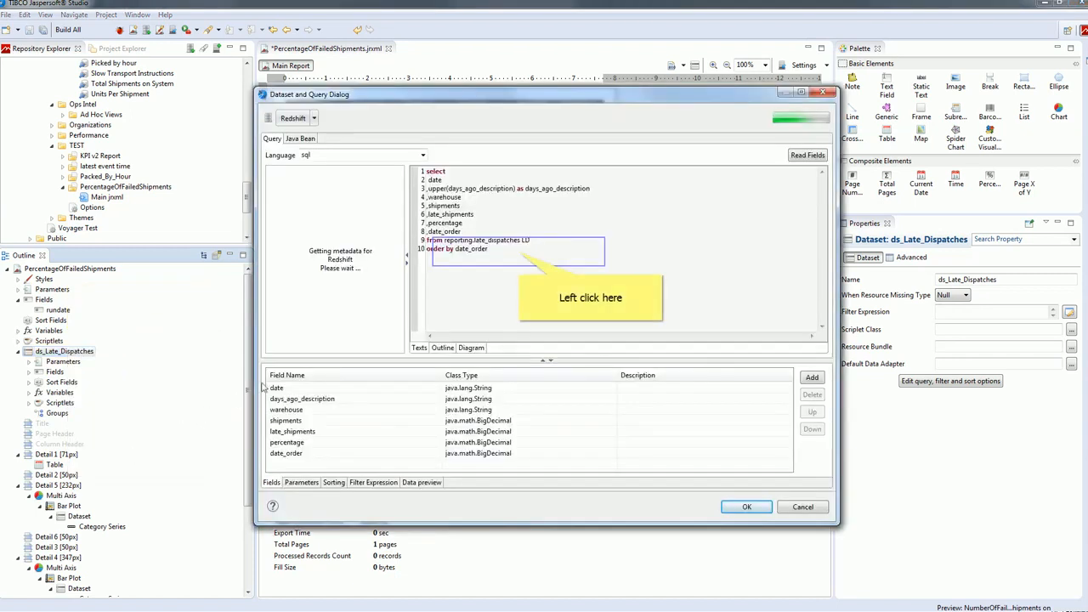
pyautogui.click(521, 256)
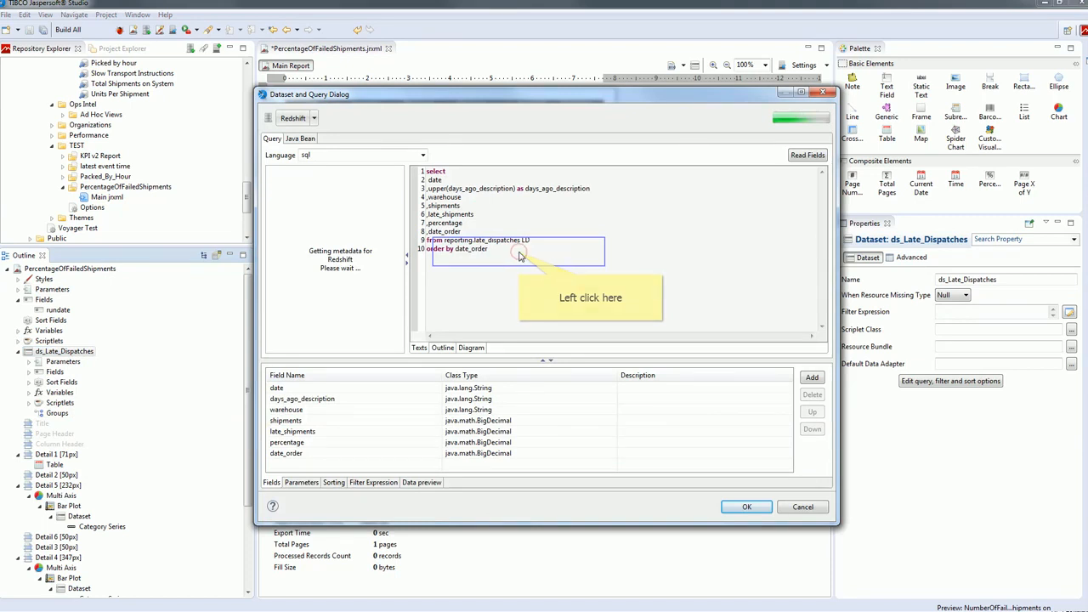
# - Read through the selected columns in the SQL query of ds_Late_Dispatches and close the query settings without saving
pyautogui.hotkey('ctrl', 'a')
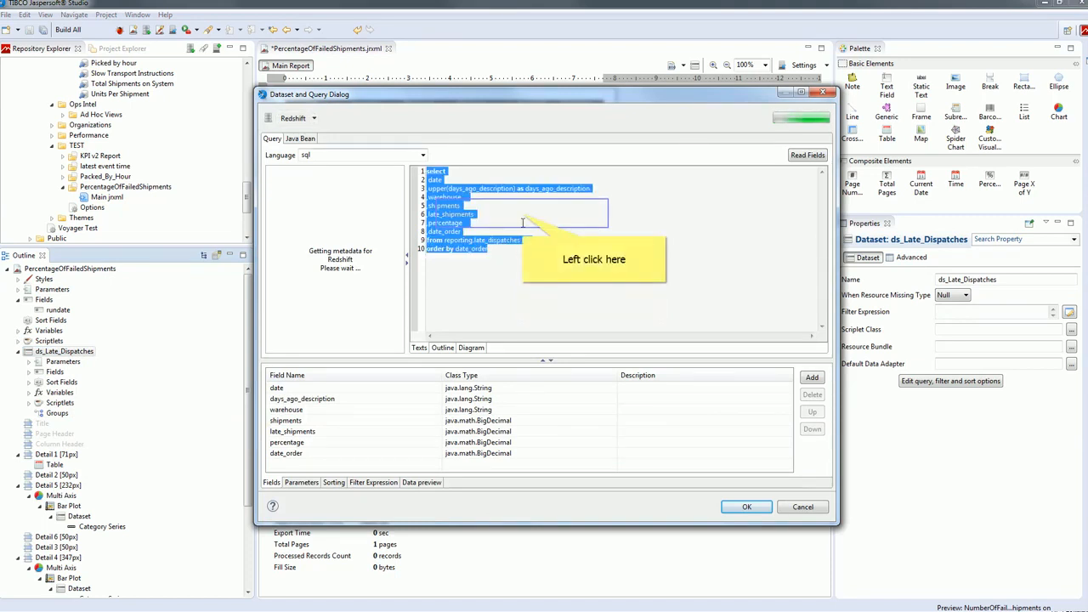
pyautogui.click(523, 213)
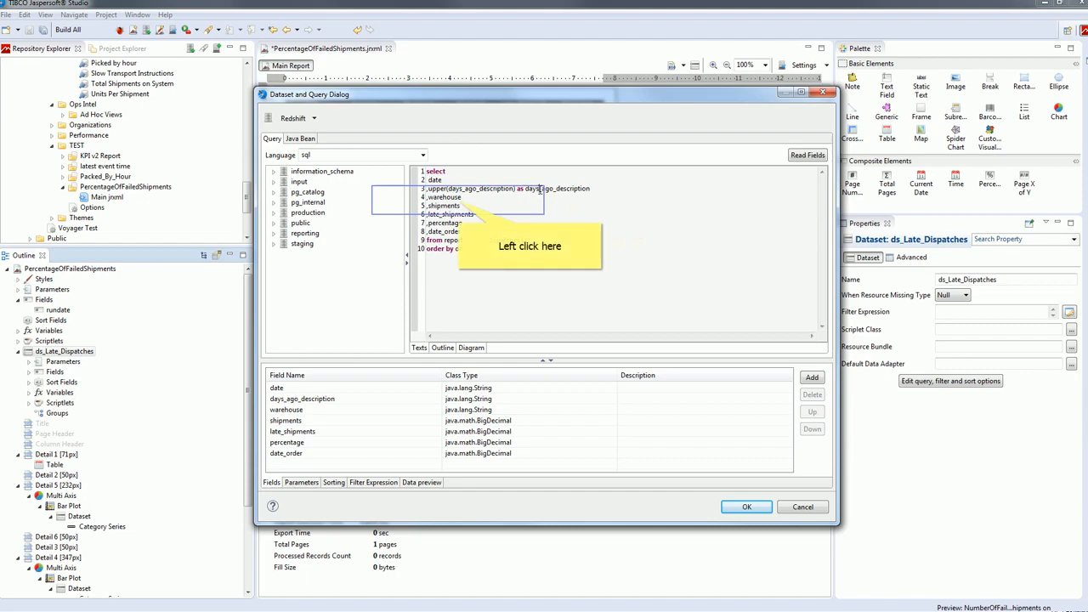
pyautogui.click(455, 223)
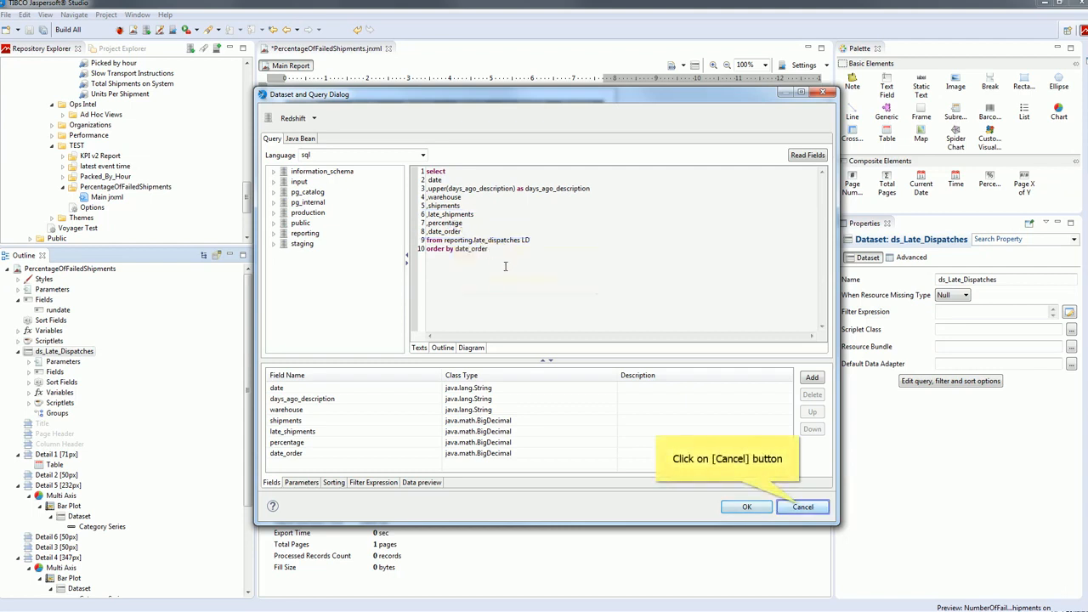
pyautogui.click(800, 506)
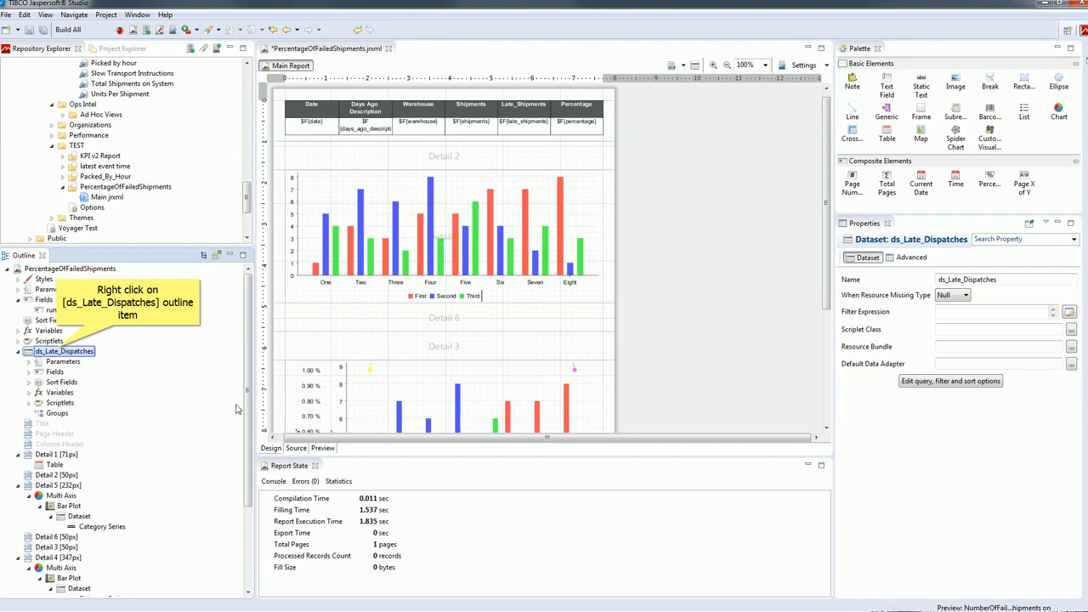
# - Reopen the dataset and query settings of ds_Late_Dispatches and copy its complete SQL query
pyautogui.rightClick(59, 350)
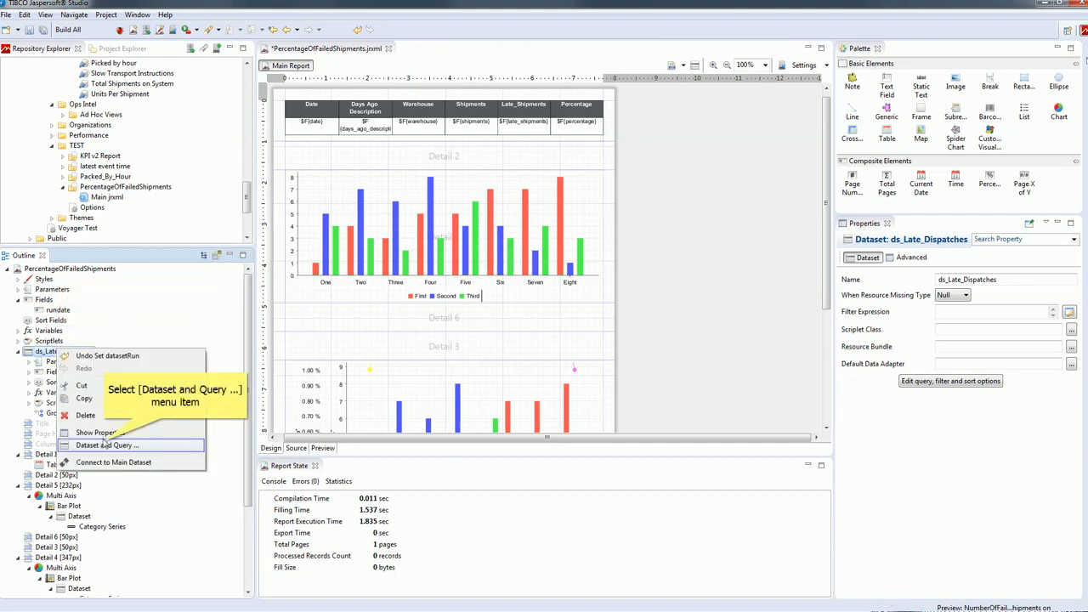
pyautogui.click(105, 446)
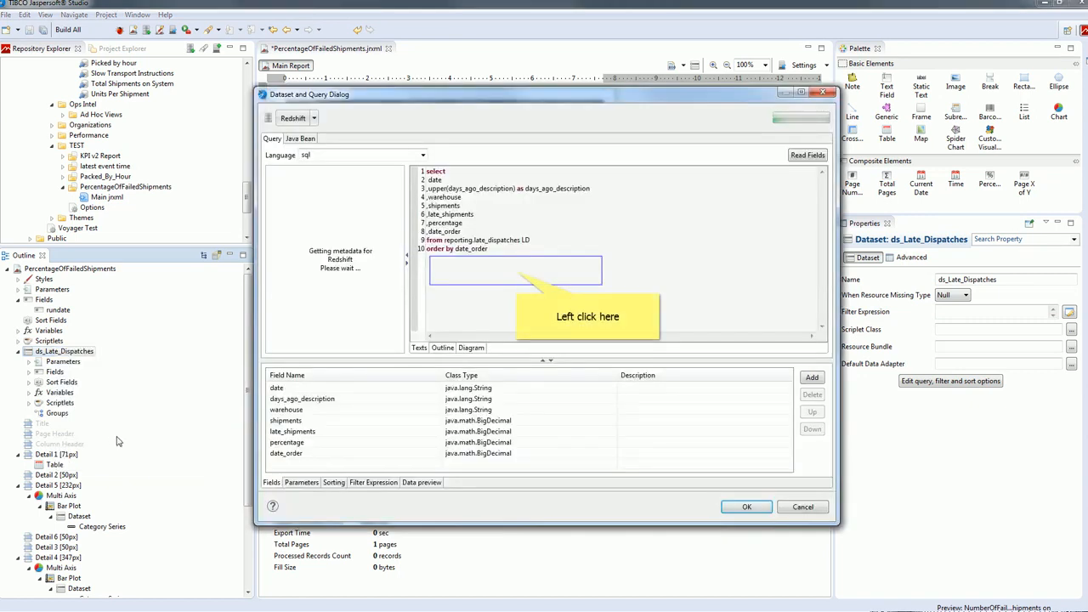
pyautogui.click(516, 269)
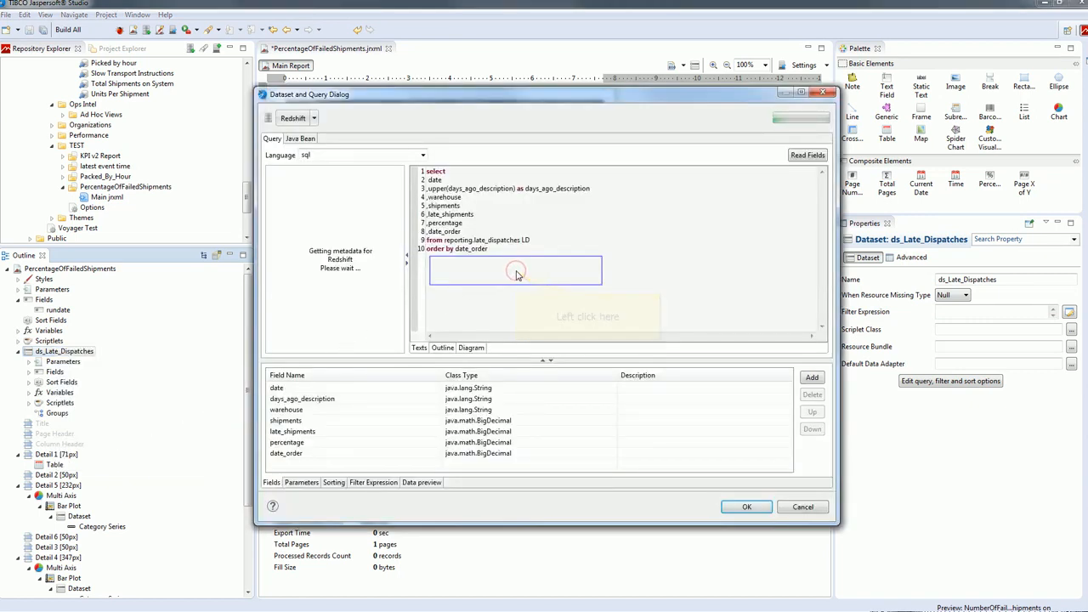
pyautogui.hotkey('ctrl', 'a')
pyautogui.click(746, 506)
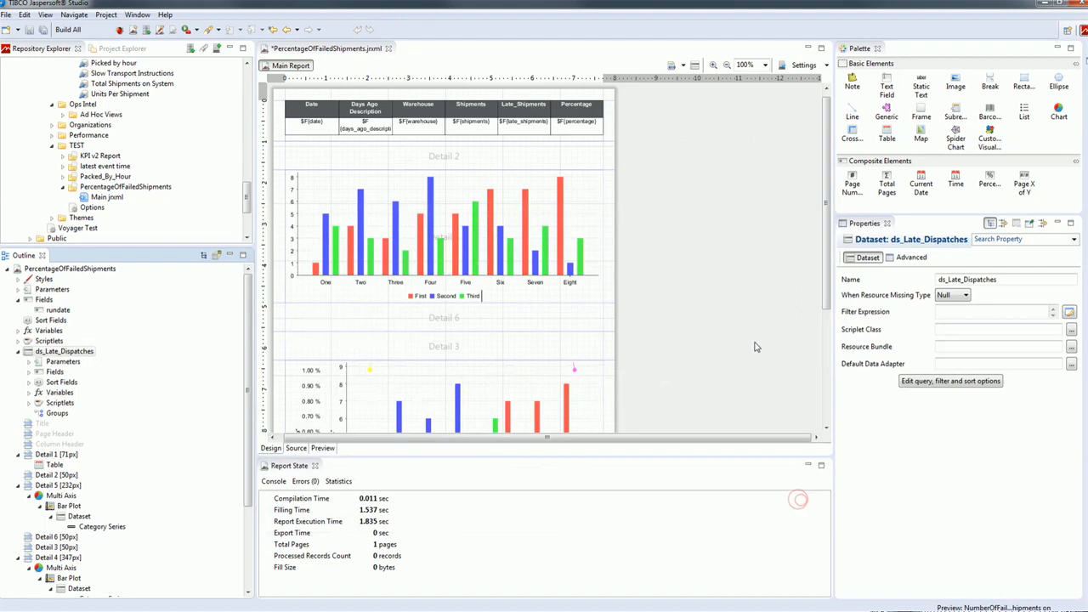
# - Switch to Aginity Workbench, replace the existing query with the copied one, enlarge the query area and run it to examine the returned rows
pyautogui.hotkey('alt', 'Tab')
pyautogui.hotkey('ctrl', 'a')
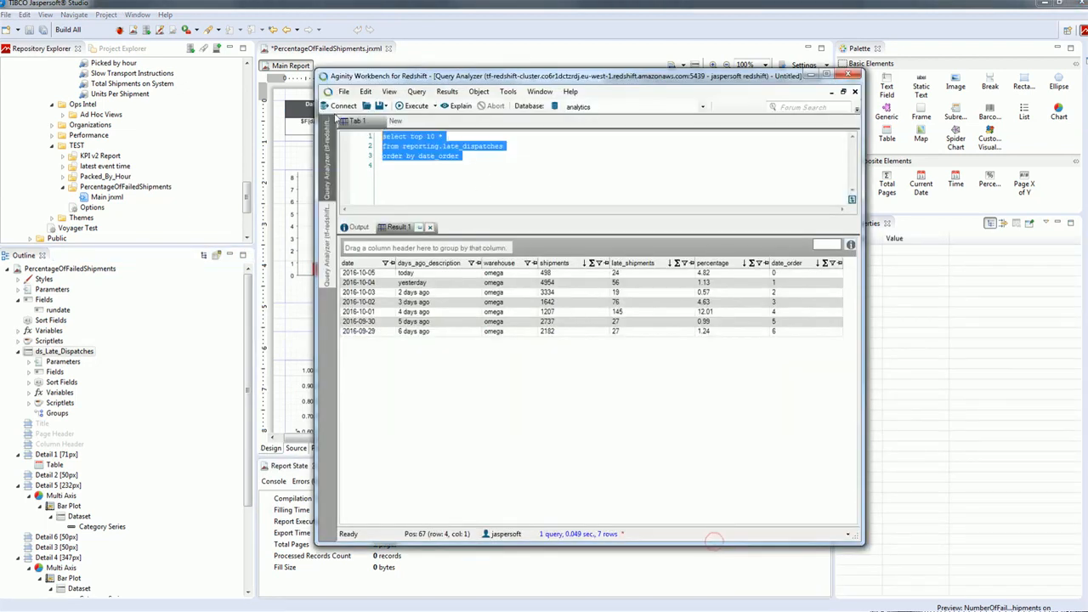
pyautogui.hotkey('ctrl', 'v')
pyautogui.moveTo(527, 219); pyautogui.dragTo(528, 322)
pyautogui.press('F5')
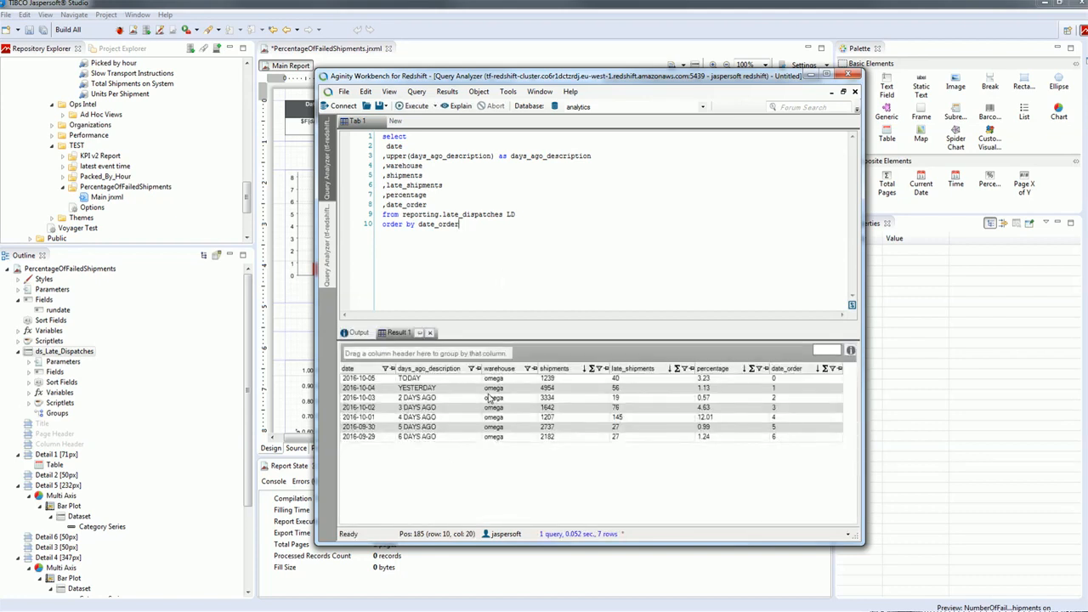
# - Return to Jaspersoft Studio and set the Detail 5 Bar Plot dataset to use the same JDBC connection used to fill the master report
pyautogui.click(811, 76)
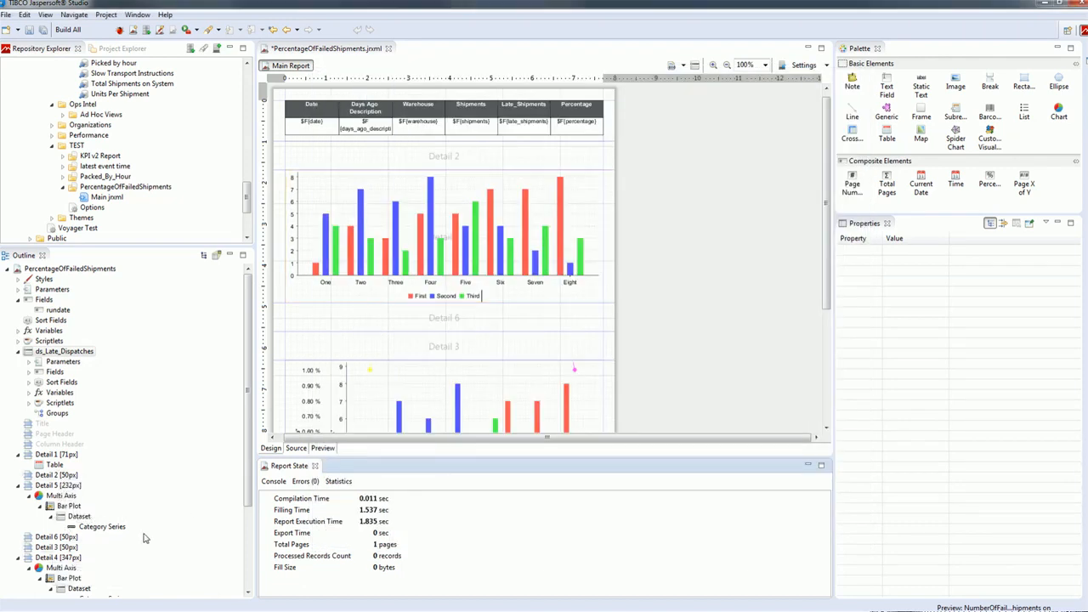
pyautogui.click(79, 516)
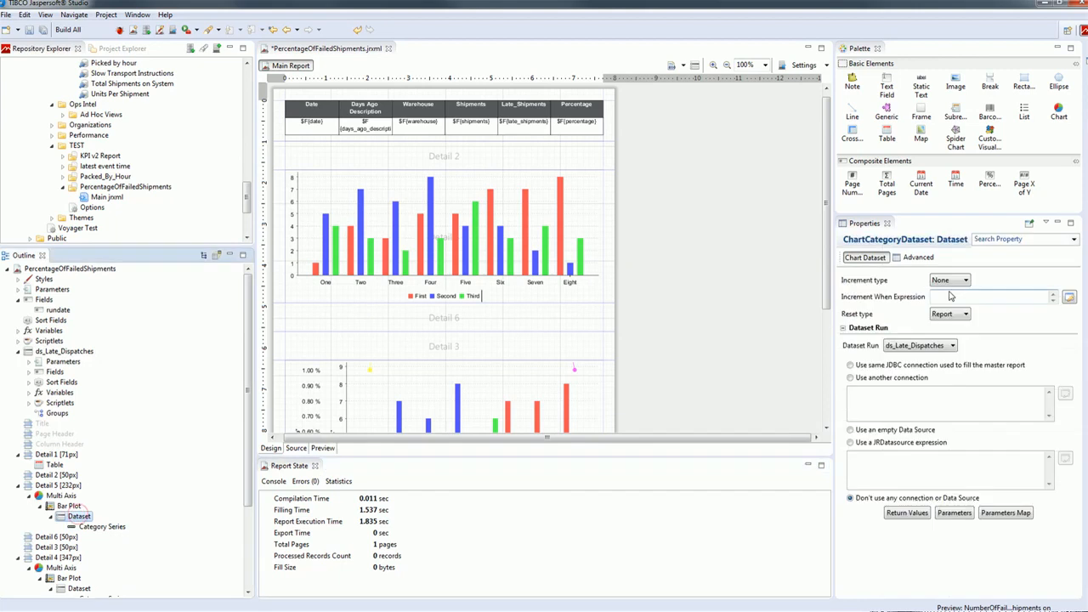
pyautogui.click(905, 367)
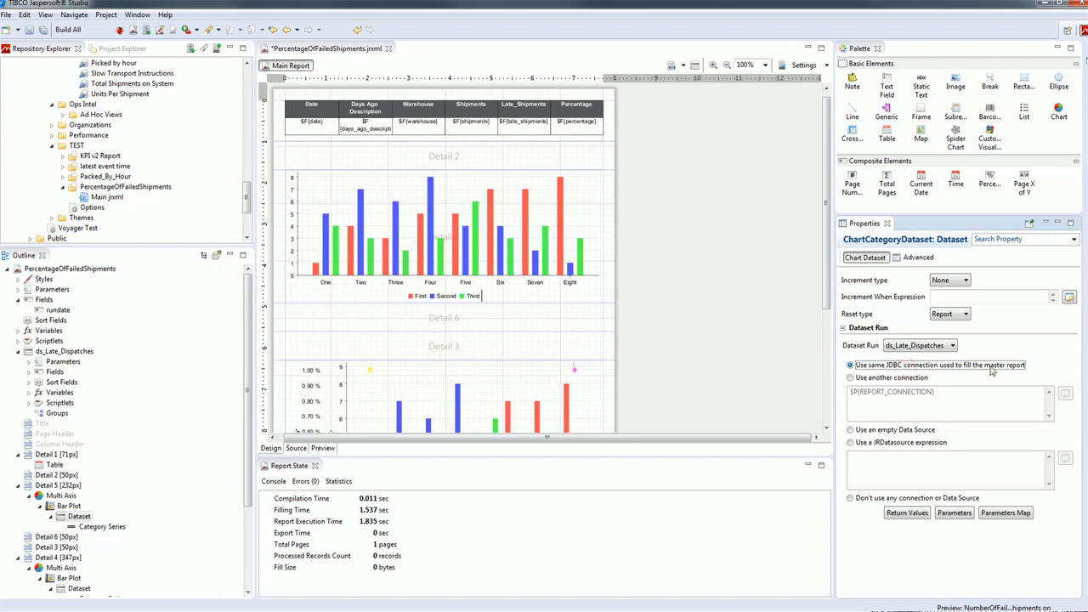
# - Clear the default category and value expressions in the chart series settings of the Detail 5 Category Series
pyautogui.click(99, 526)
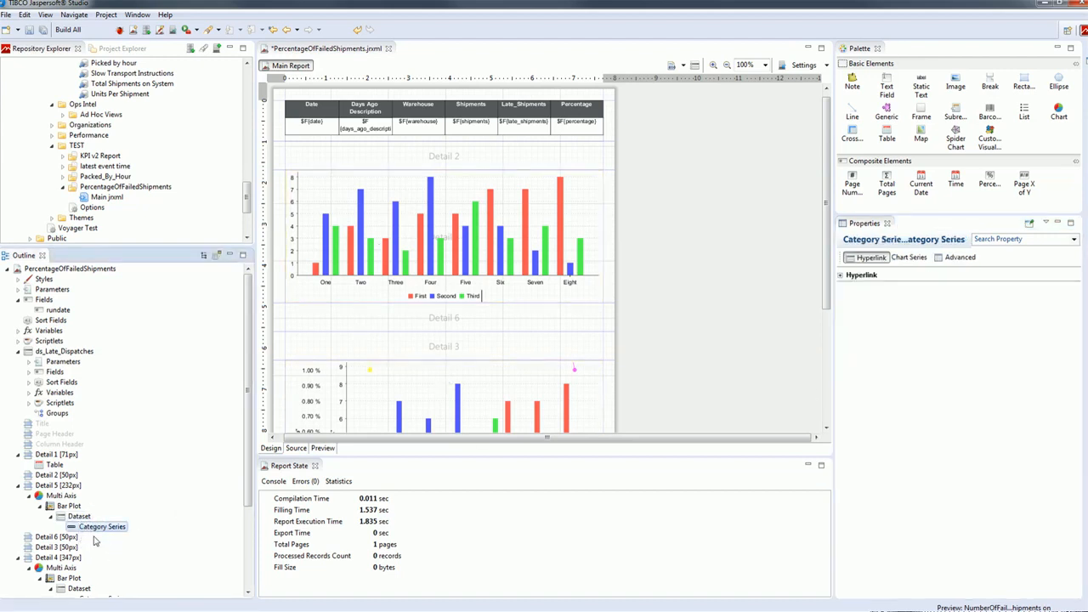
pyautogui.click(911, 258)
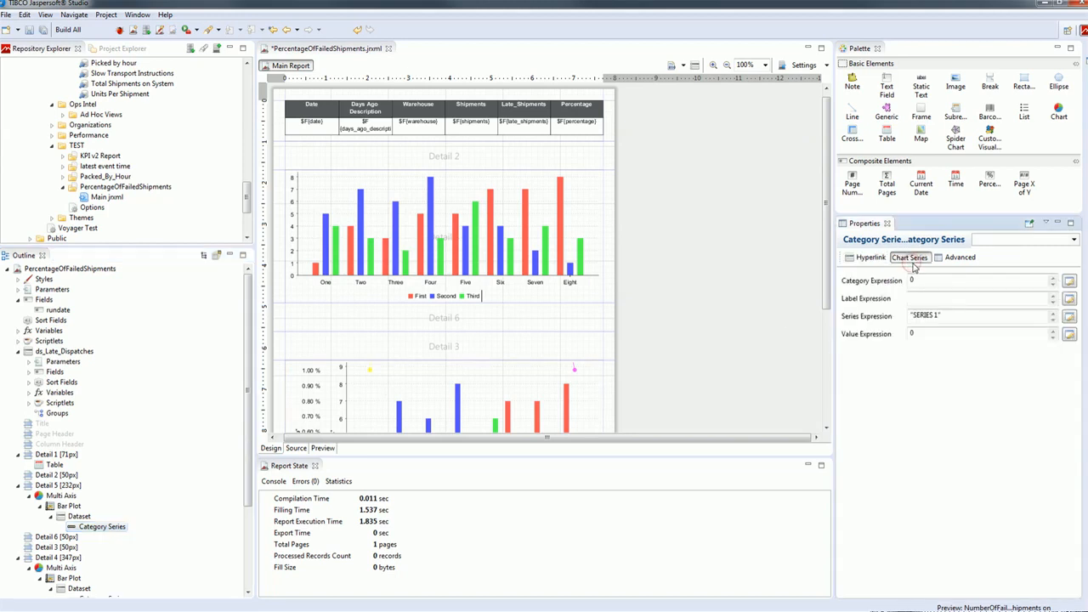
pyautogui.click(95, 531)
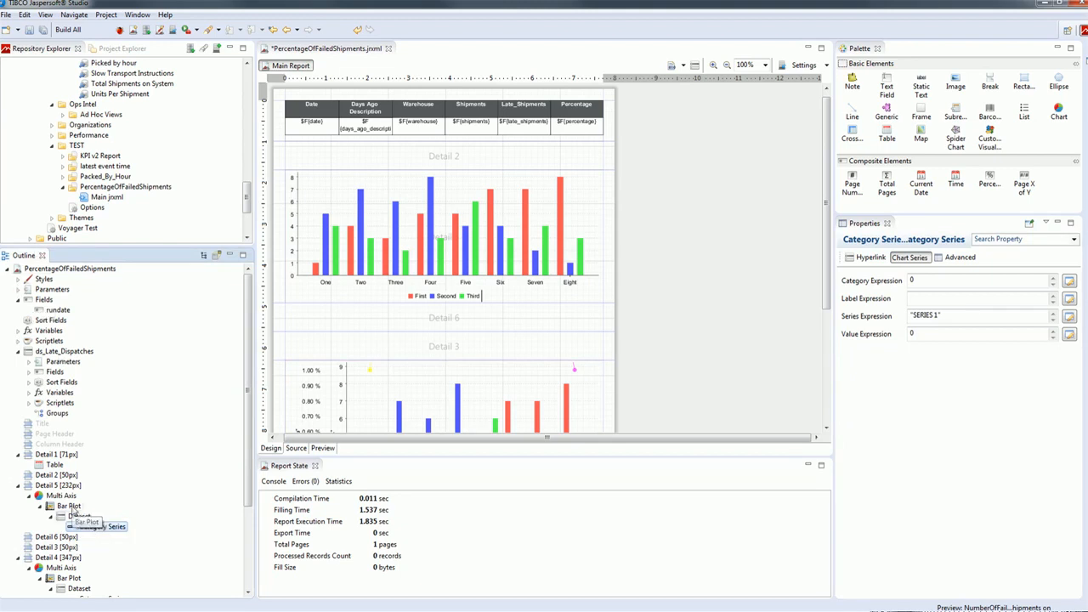
pyautogui.click(930, 284)
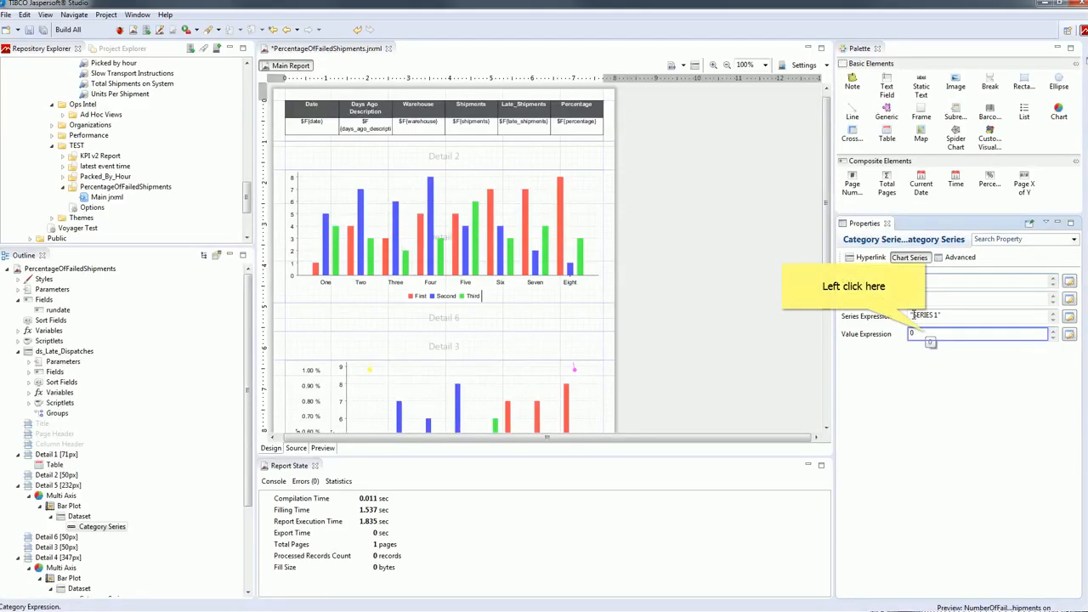
pyautogui.click(927, 334)
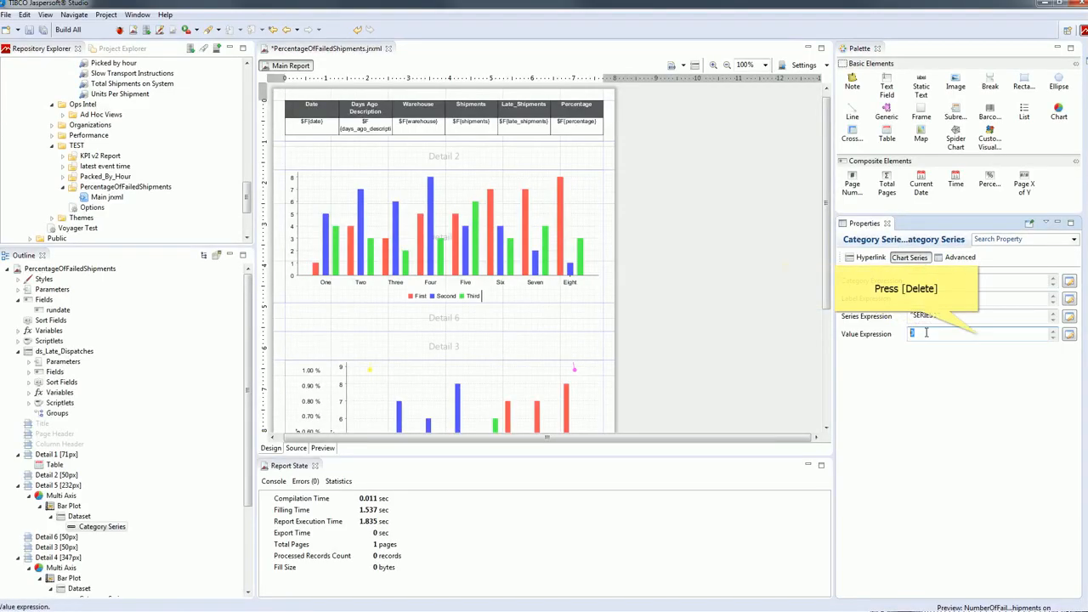
pyautogui.press('Delete')
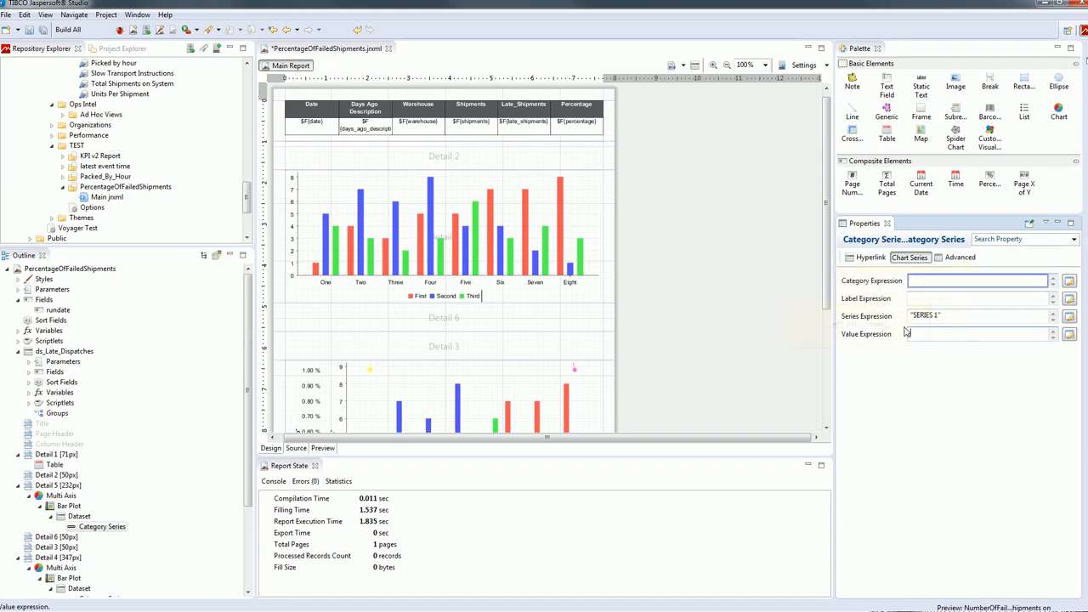
# - Set the category expression of the Detail 5 Category Series to $F{days_ago_description}
pyautogui.click(930, 280)
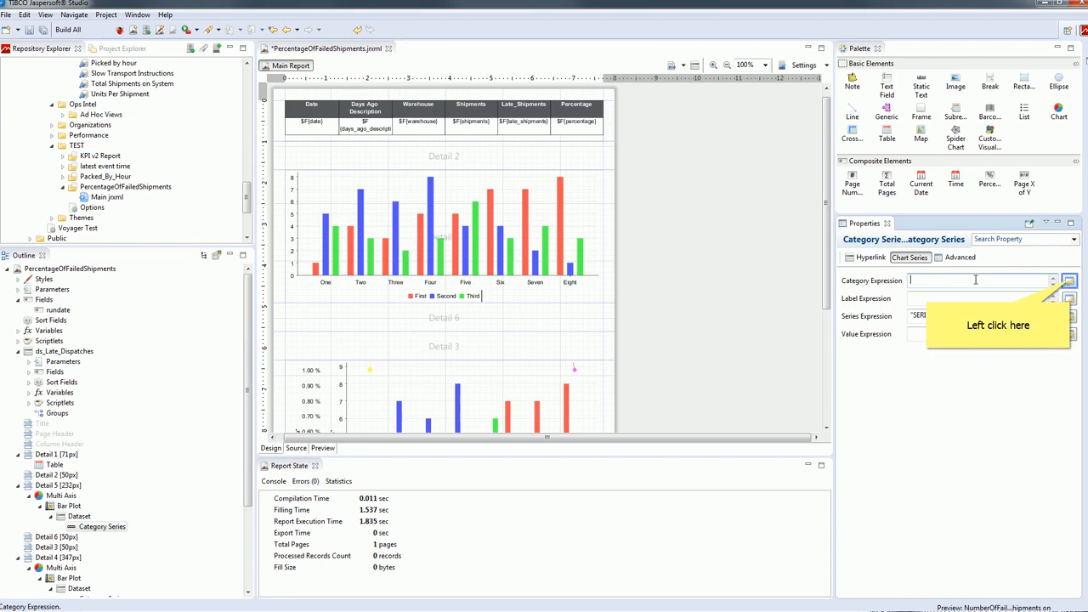
pyautogui.click(1069, 281)
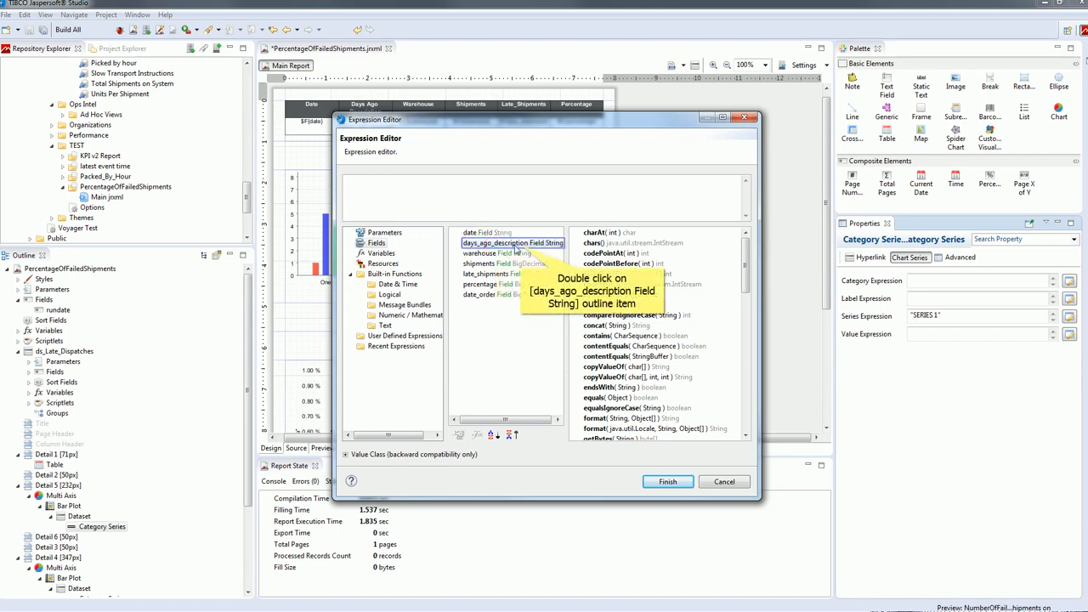
pyautogui.doubleClick(521, 244)
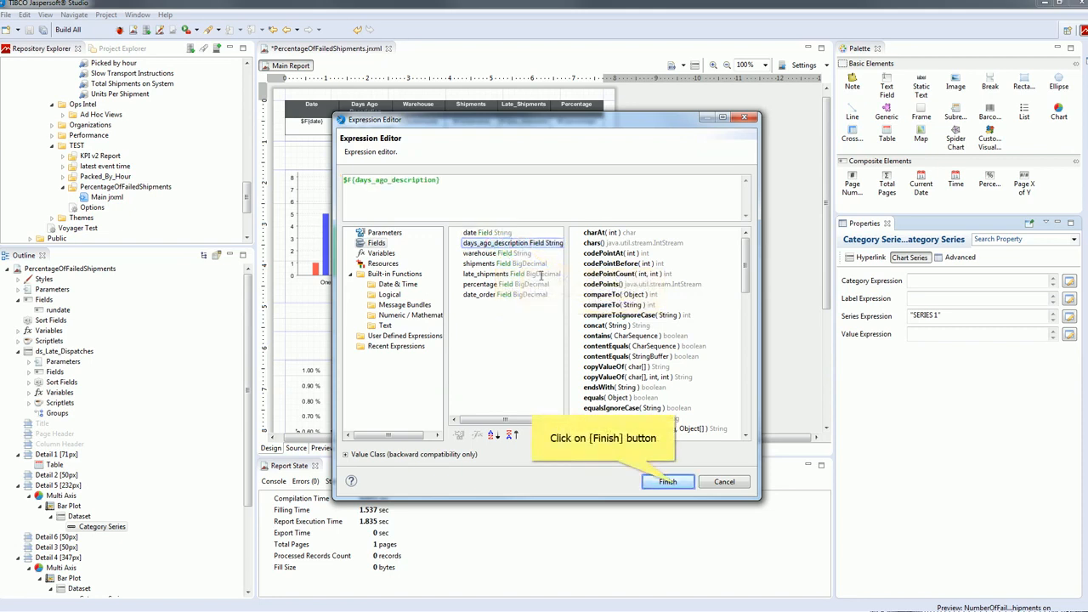
pyautogui.click(668, 482)
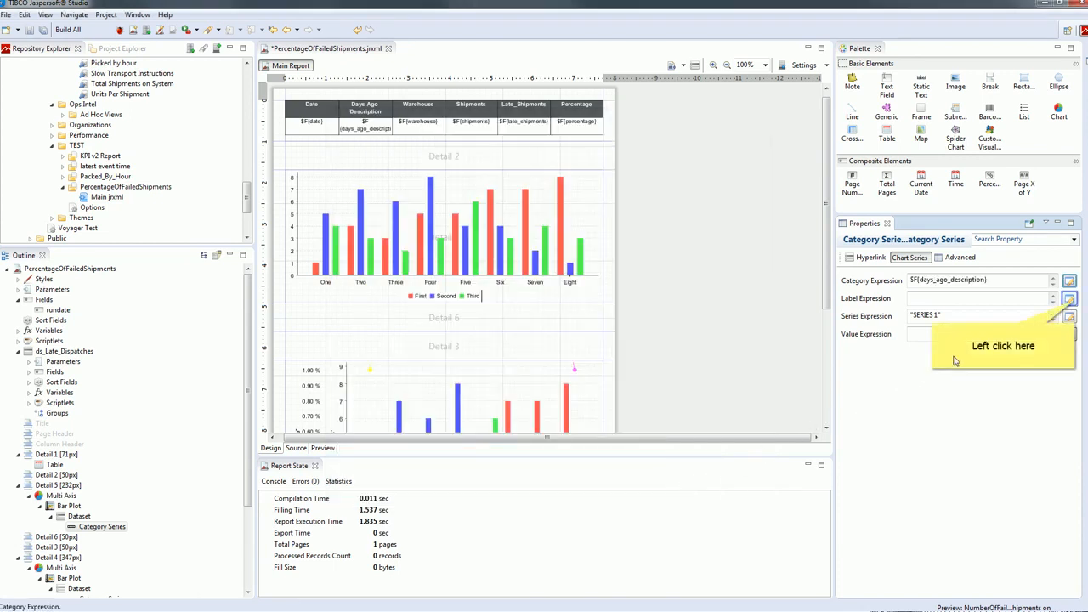
# - Set the label expression of the Detail 5 Category Series to $F{shipments}
pyautogui.click(1071, 300)
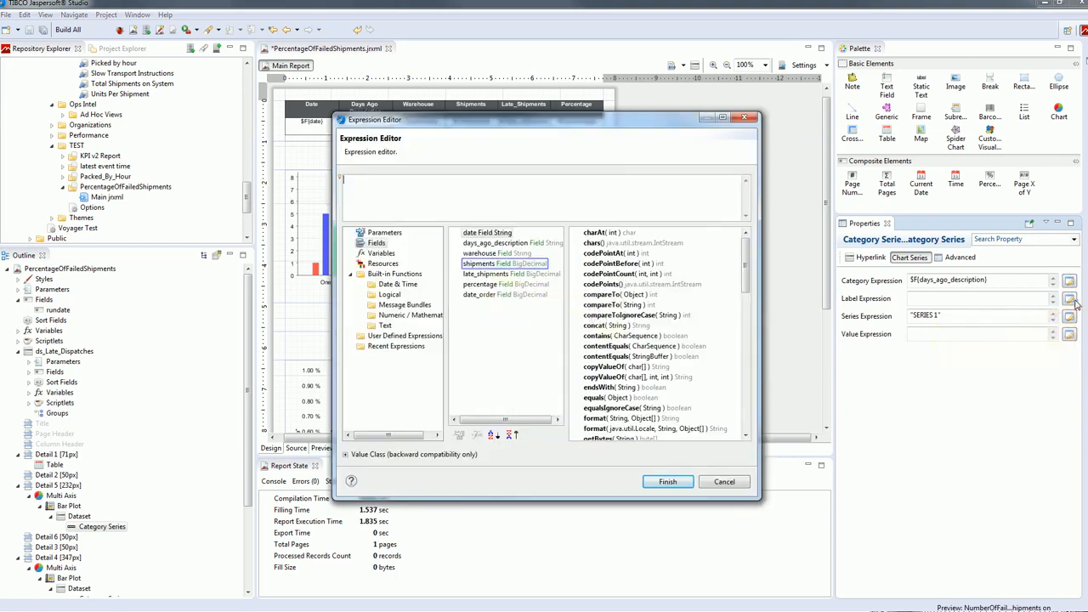
pyautogui.click(481, 267)
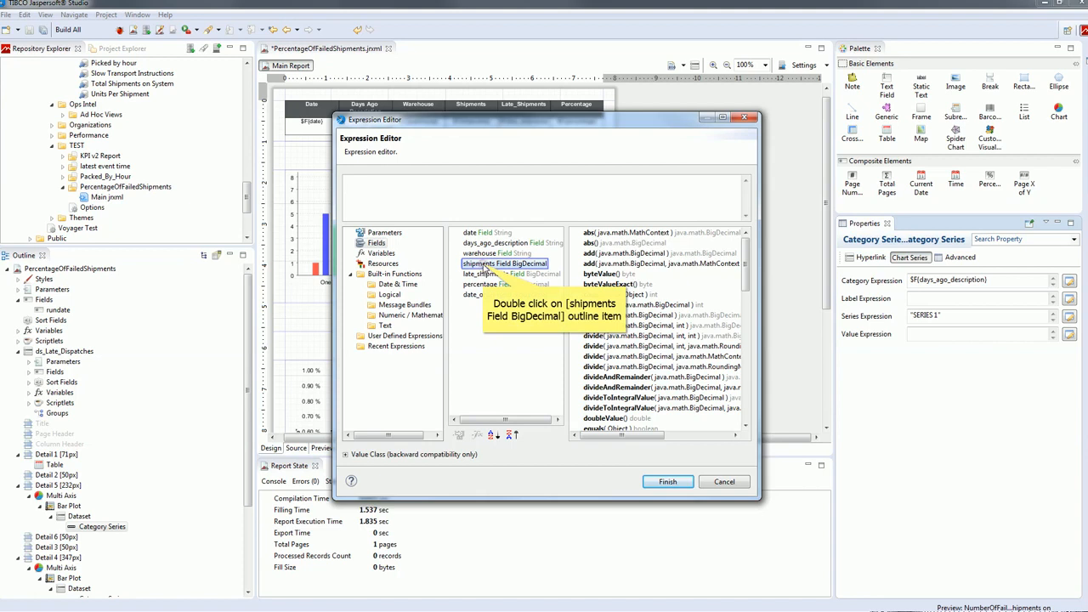
pyautogui.doubleClick(484, 267)
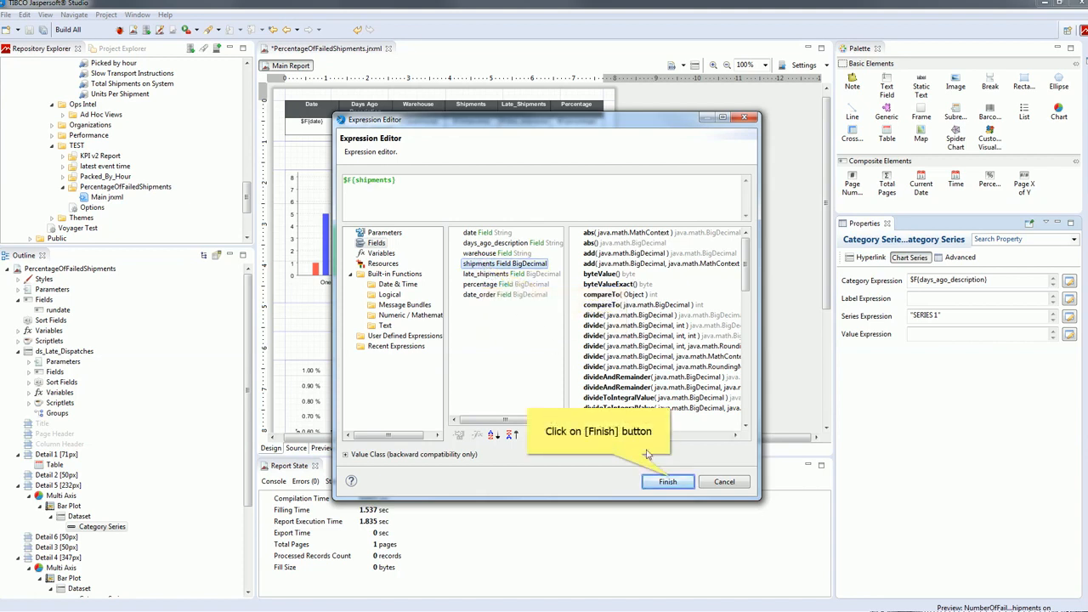
pyautogui.click(670, 482)
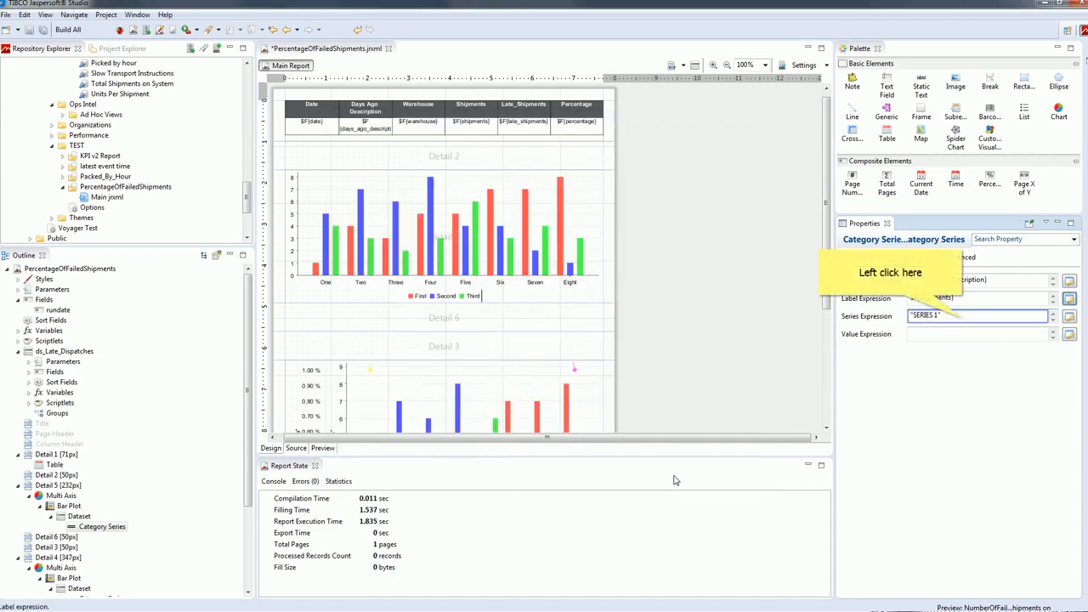
# - Replace the series expression of the Detail 5 Category Series with "Shipments", including the quotation marks
pyautogui.click(940, 316)
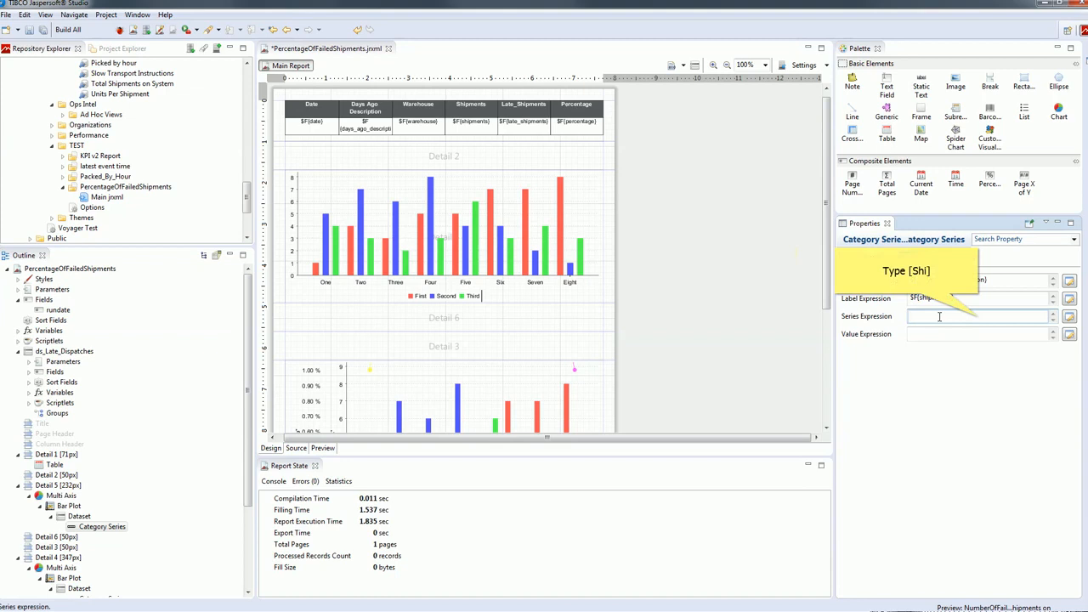
pyautogui.write('Shi')
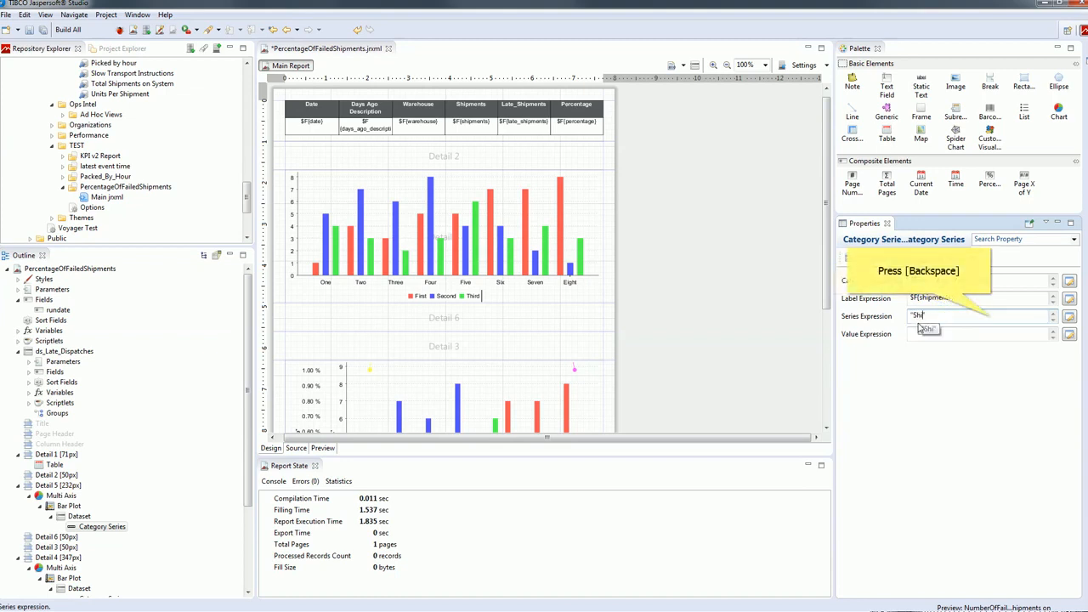
pyautogui.press('BackSpace')
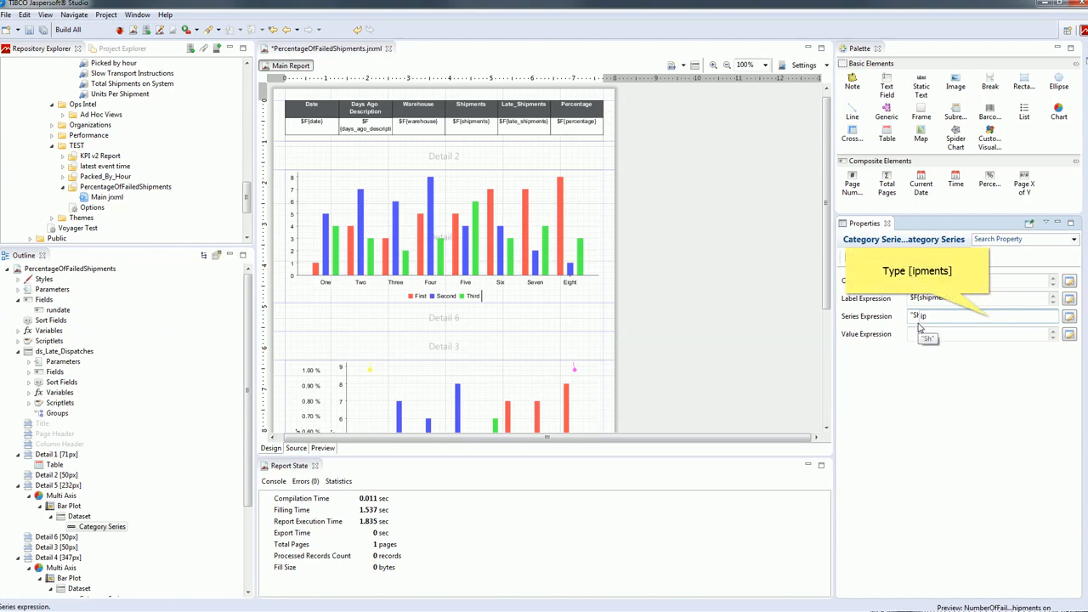
pyautogui.write('ipments')
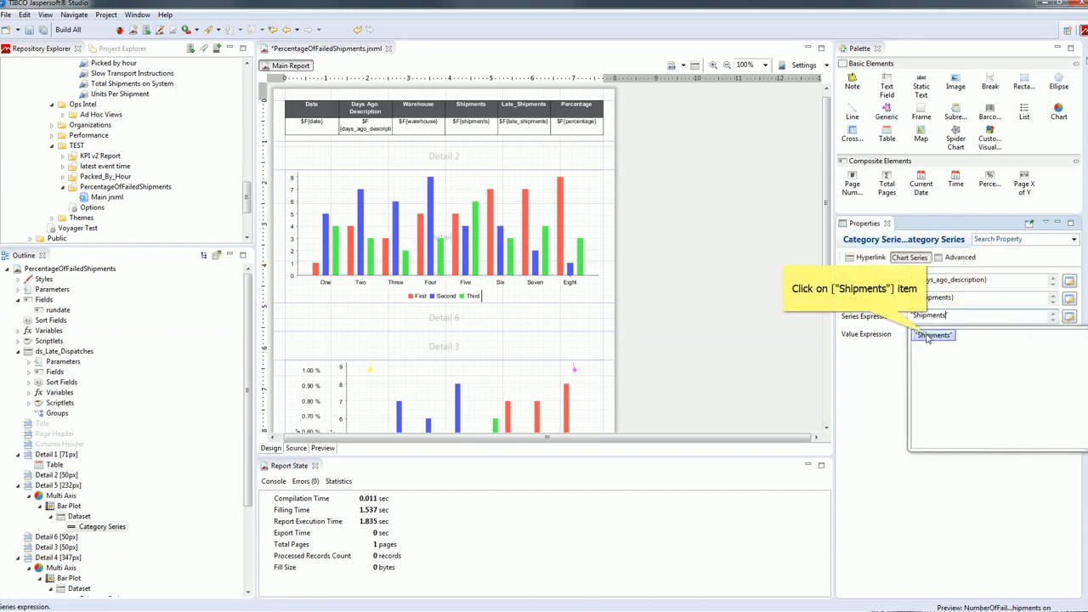
pyautogui.click(929, 337)
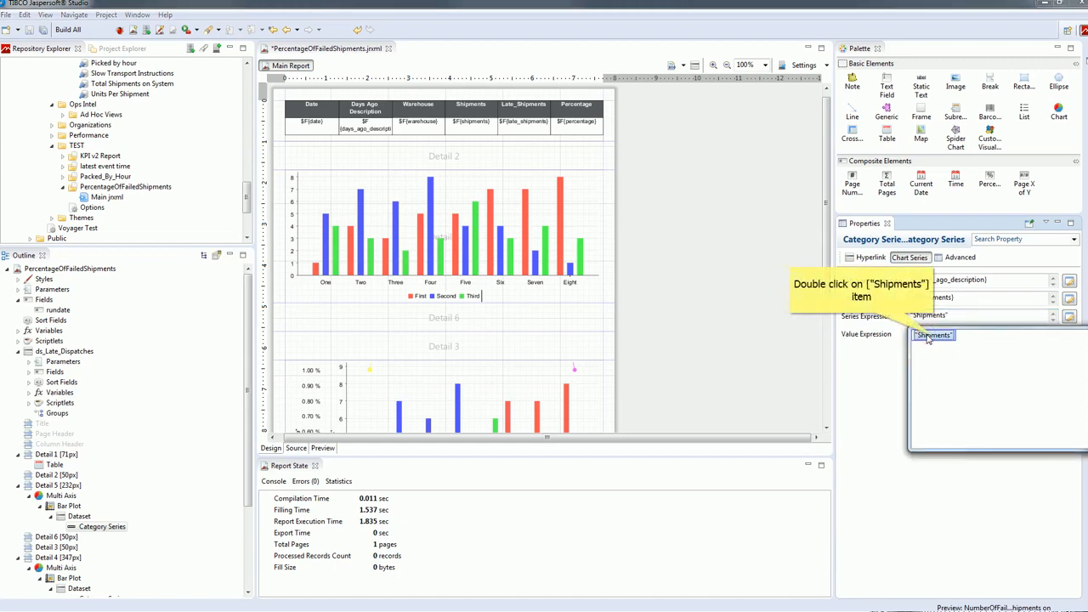
pyautogui.doubleClick(935, 336)
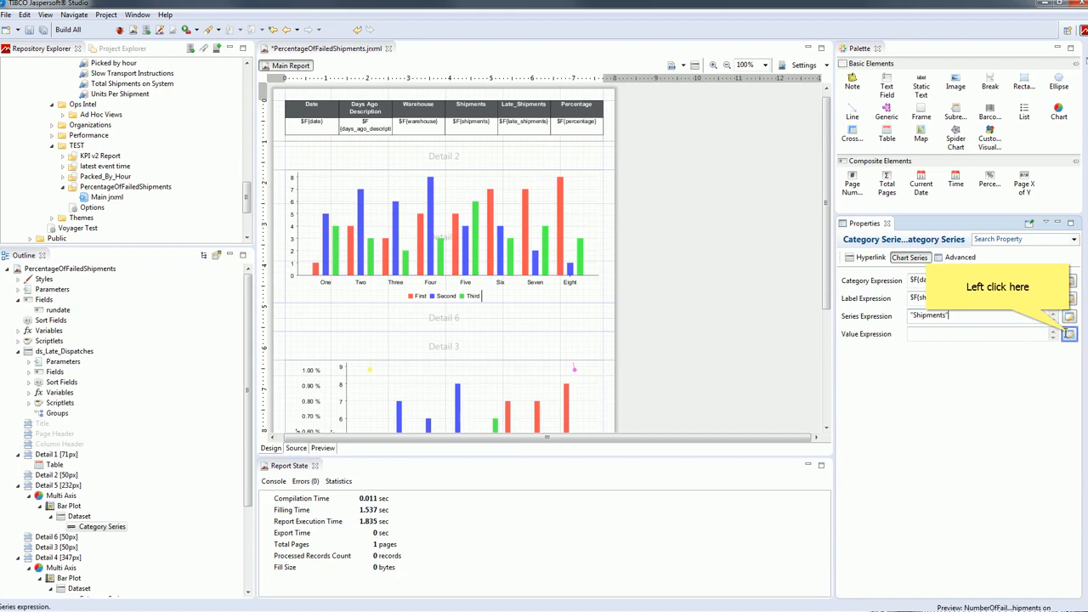
# - Set the value expression of the Detail 5 Category Series to $F{shipments}
pyautogui.click(1070, 335)
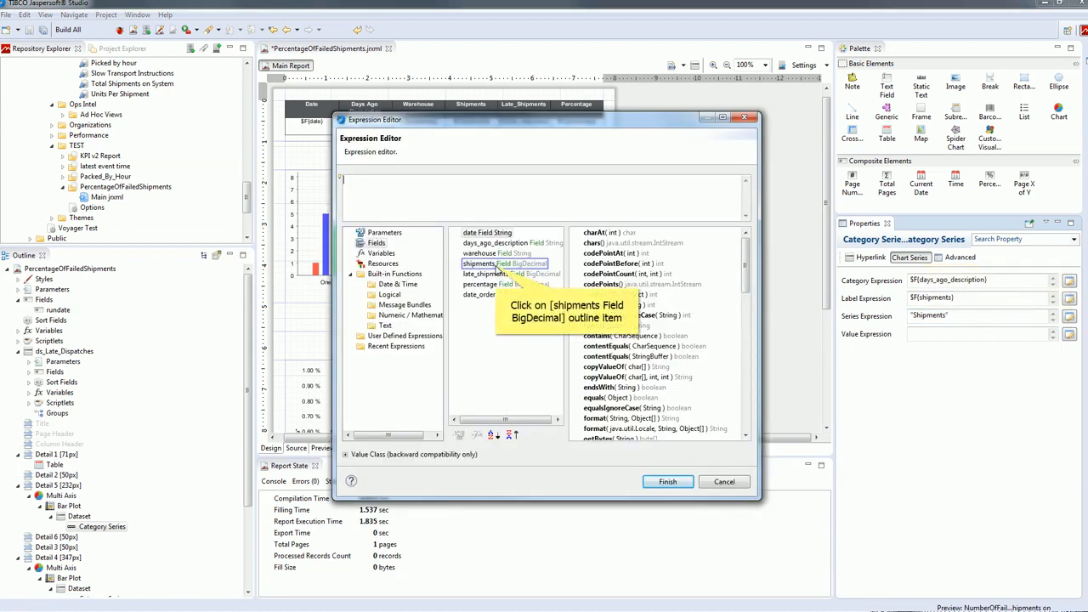
pyautogui.click(499, 266)
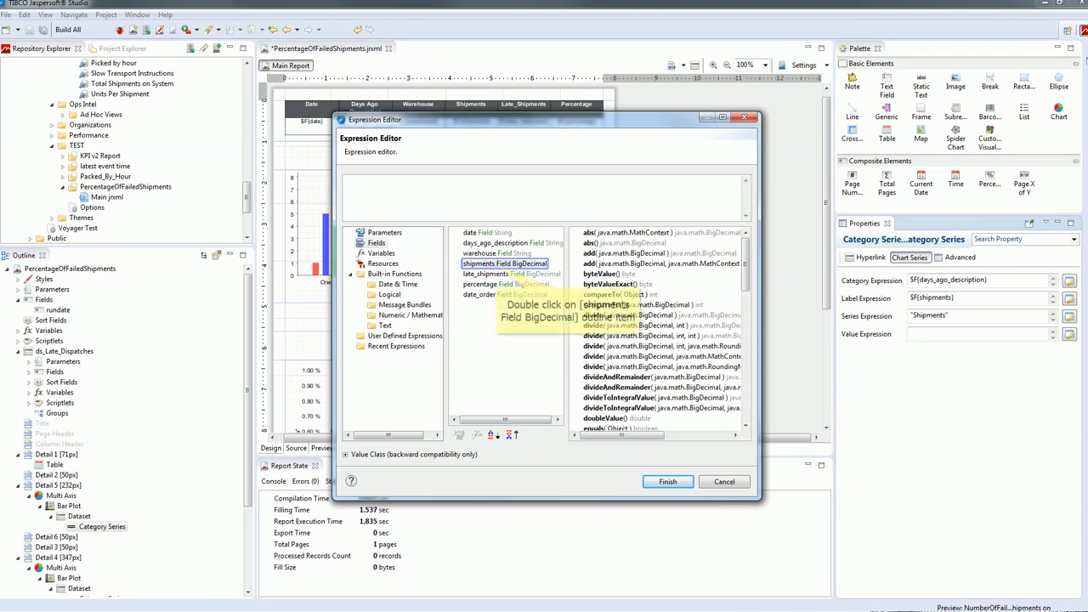
pyautogui.doubleClick(499, 265)
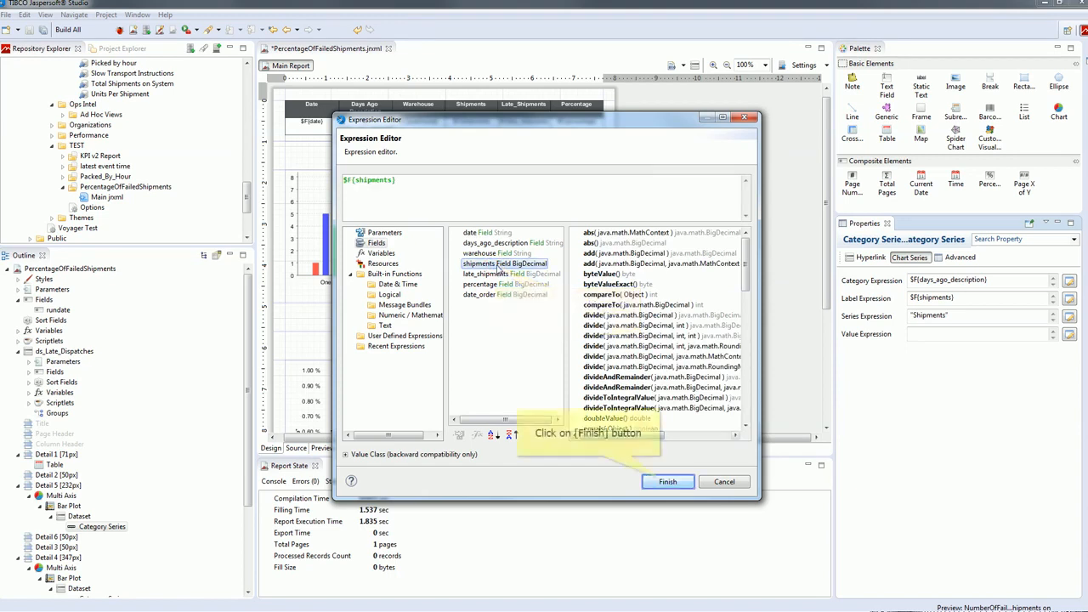
pyautogui.click(662, 481)
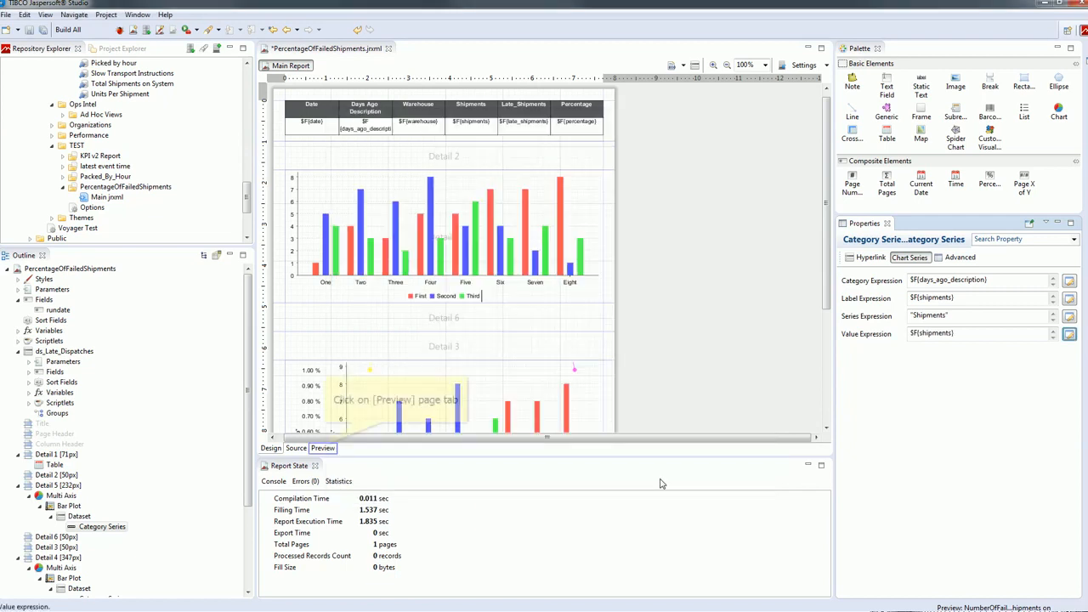
# - Preview the report to check the shipments chart, and return to the design view
pyautogui.click(324, 449)
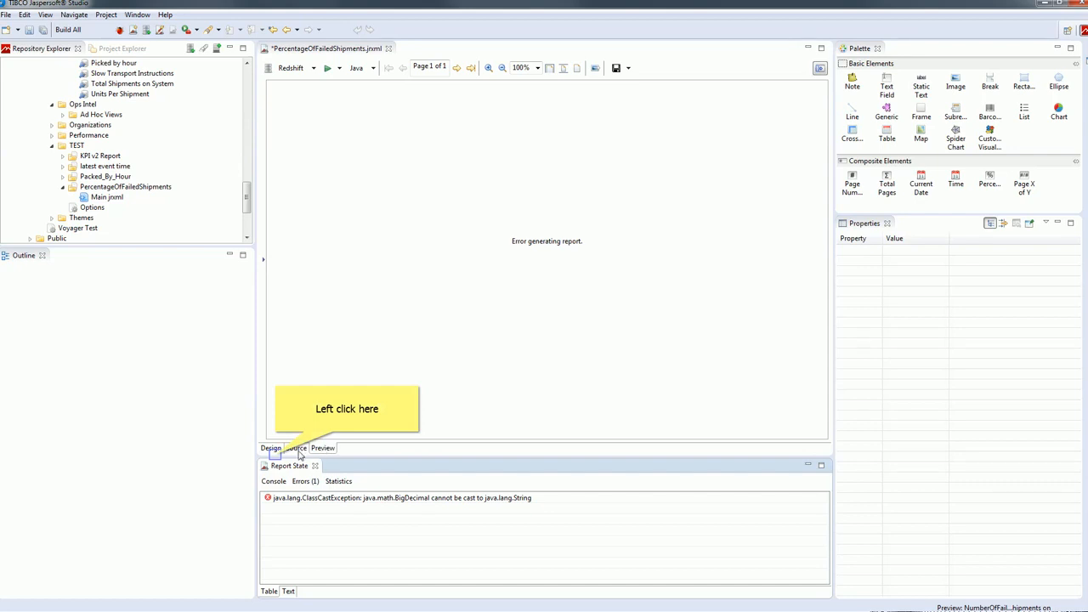
pyautogui.click(274, 452)
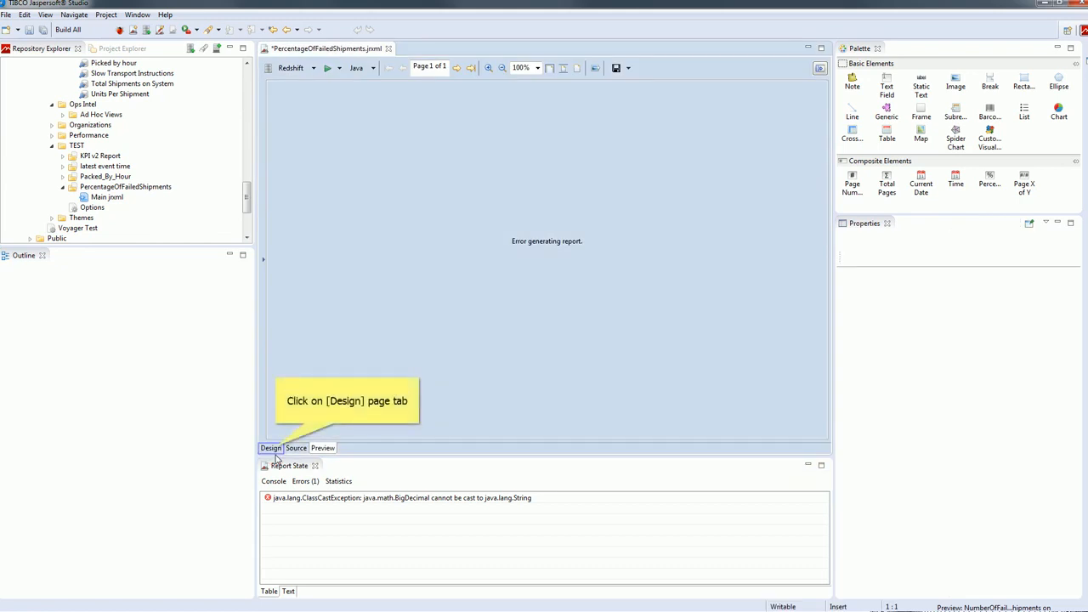
pyautogui.click(271, 448)
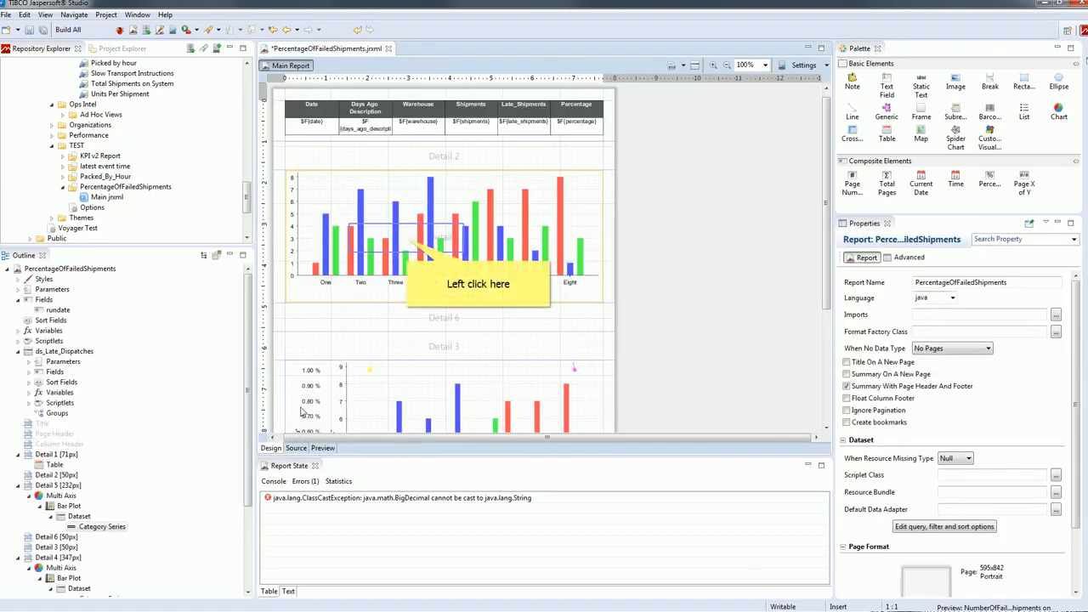
# - Change the label expression of the Detail 5 Category Series to TEXT($F{shipments},"0") and preview the report before returning to the design view
pyautogui.click(408, 243)
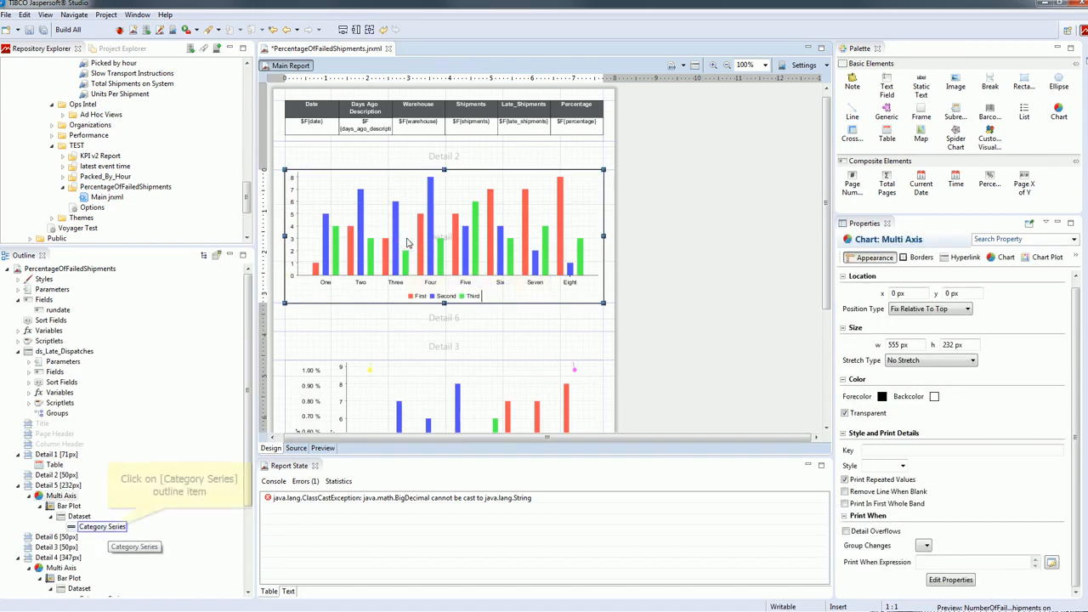
pyautogui.click(105, 527)
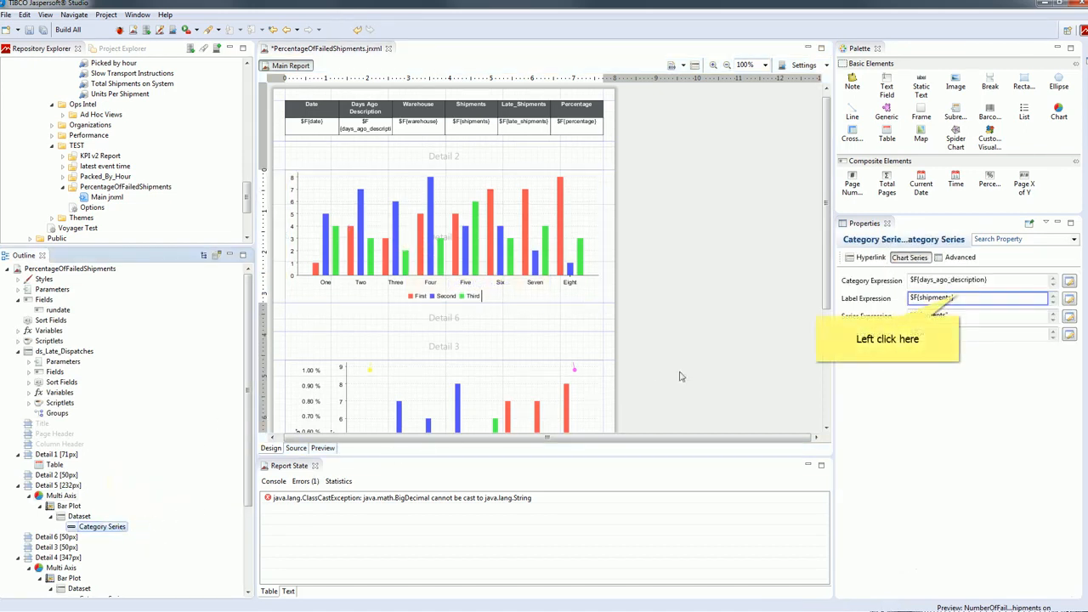
pyautogui.click(959, 296)
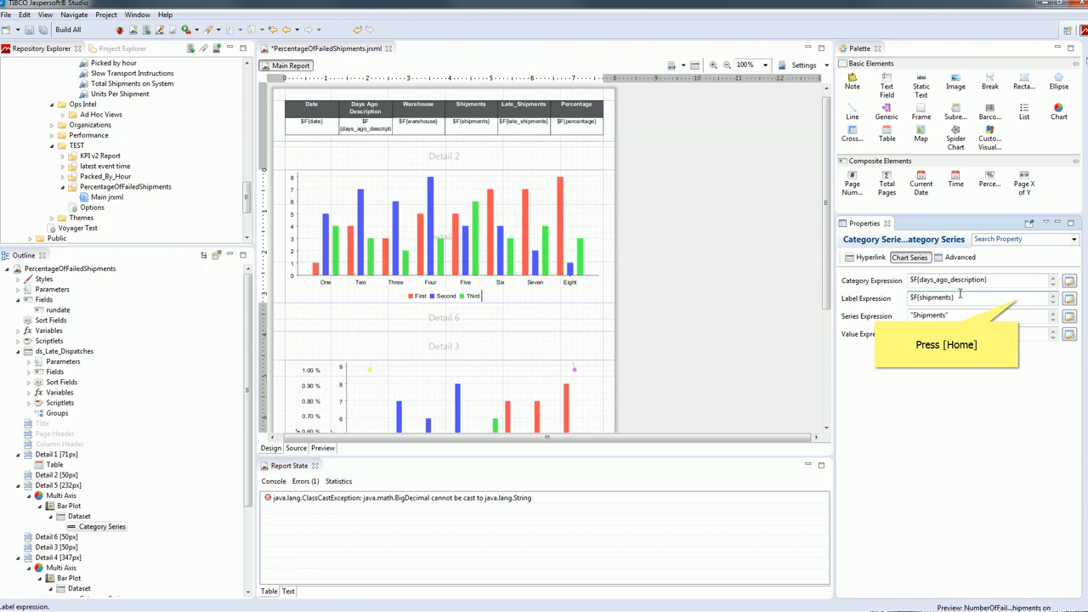
pyautogui.write('T')
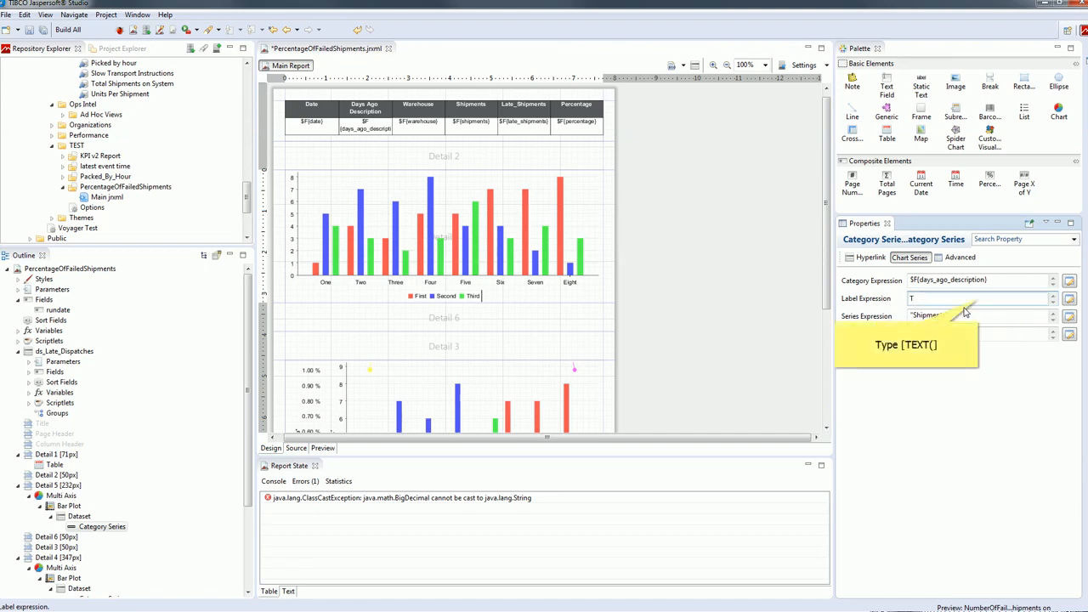
pyautogui.write('EXT')
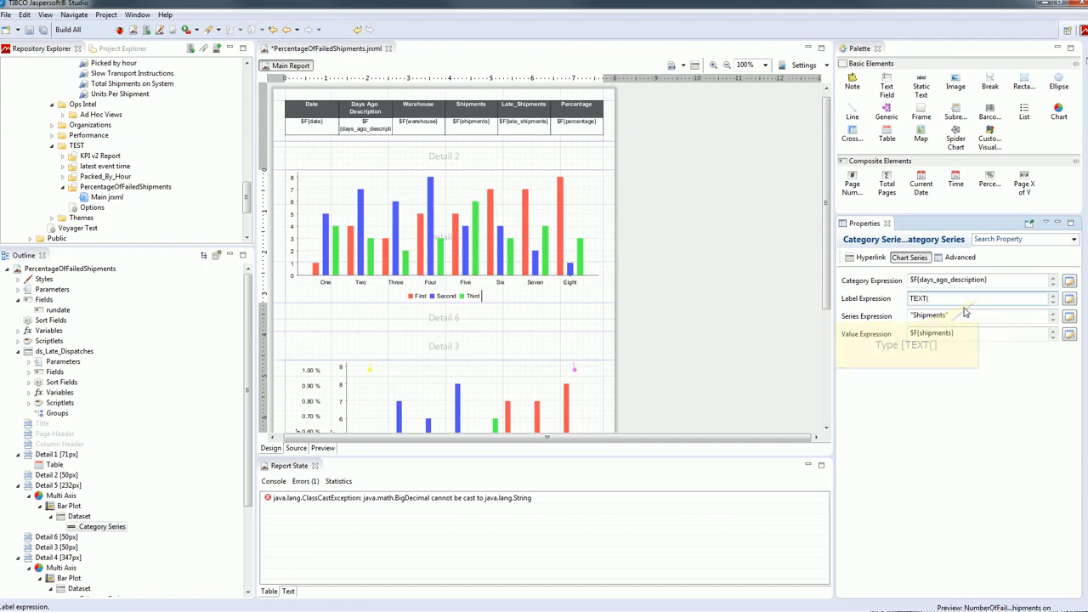
pyautogui.write('(')
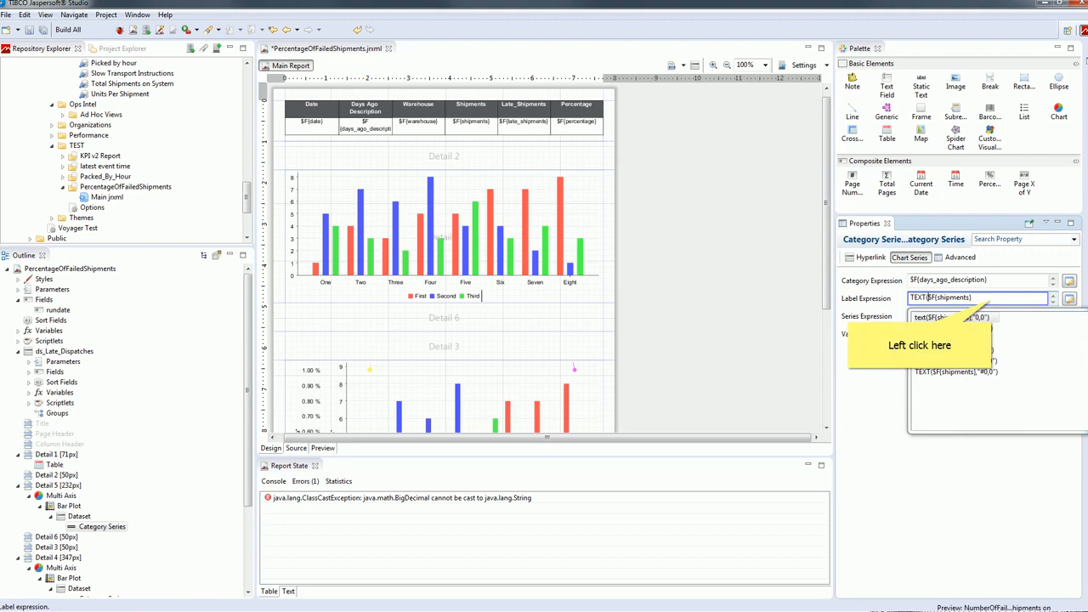
pyautogui.click(991, 300)
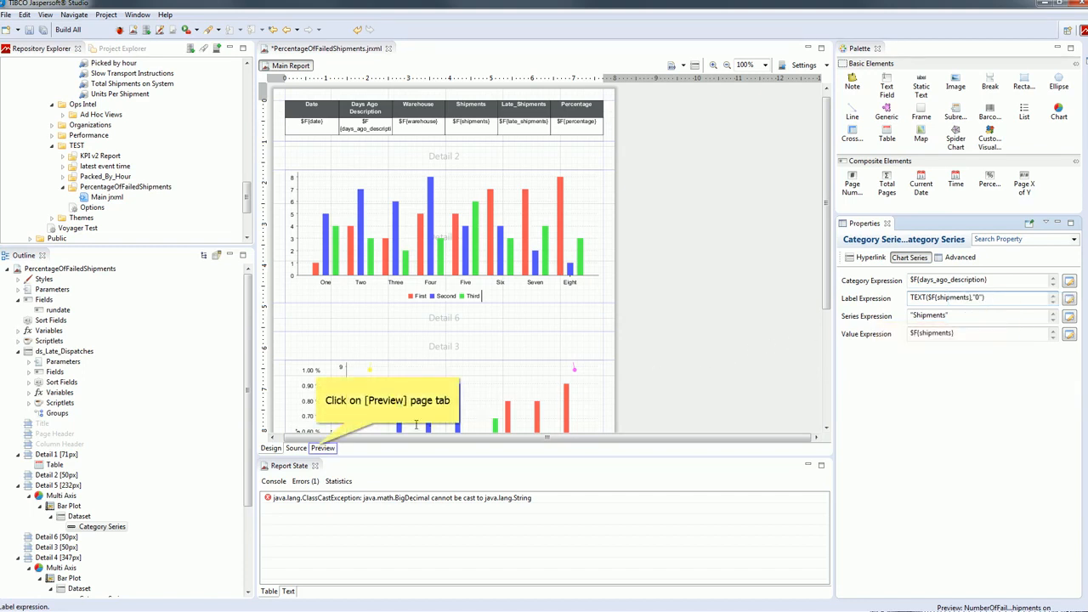
pyautogui.click(322, 448)
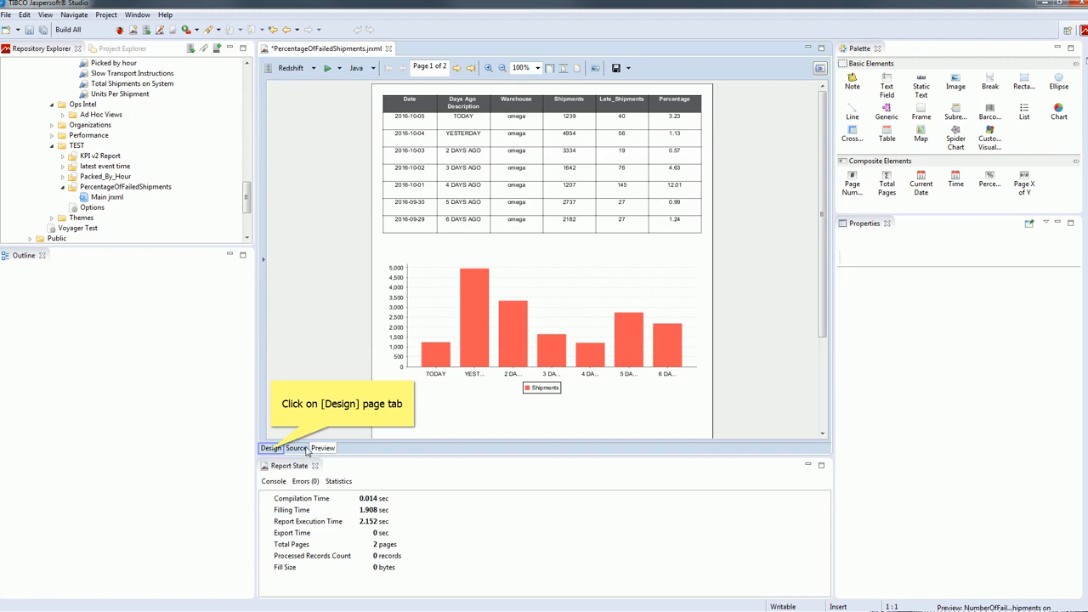
pyautogui.click(272, 448)
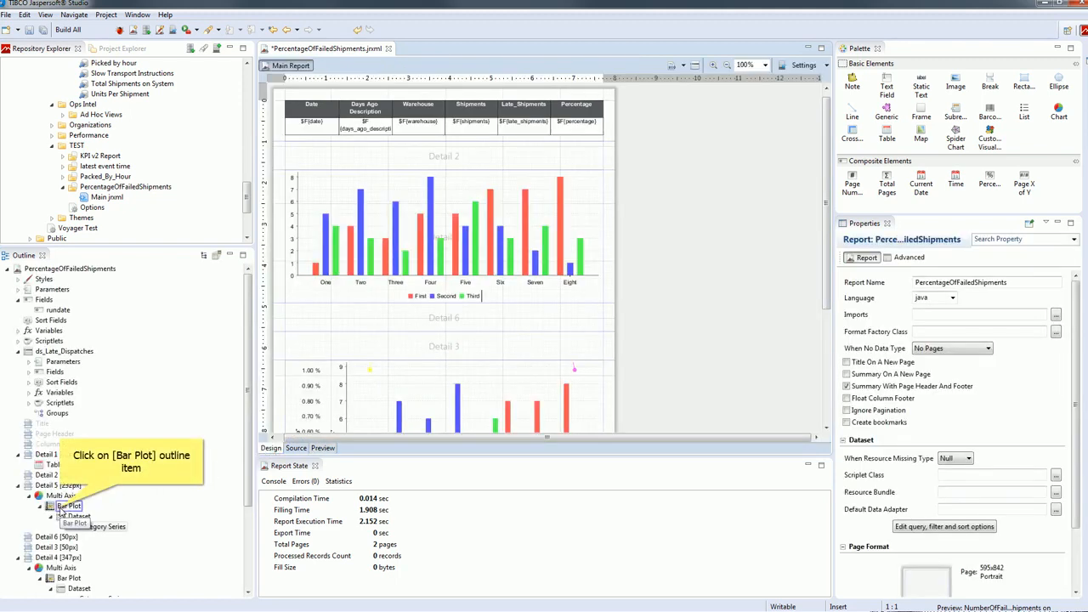
# - Look through the chart and plot settings of the Detail 5 Multi Axis chart for a bar label option
pyautogui.click(61, 509)
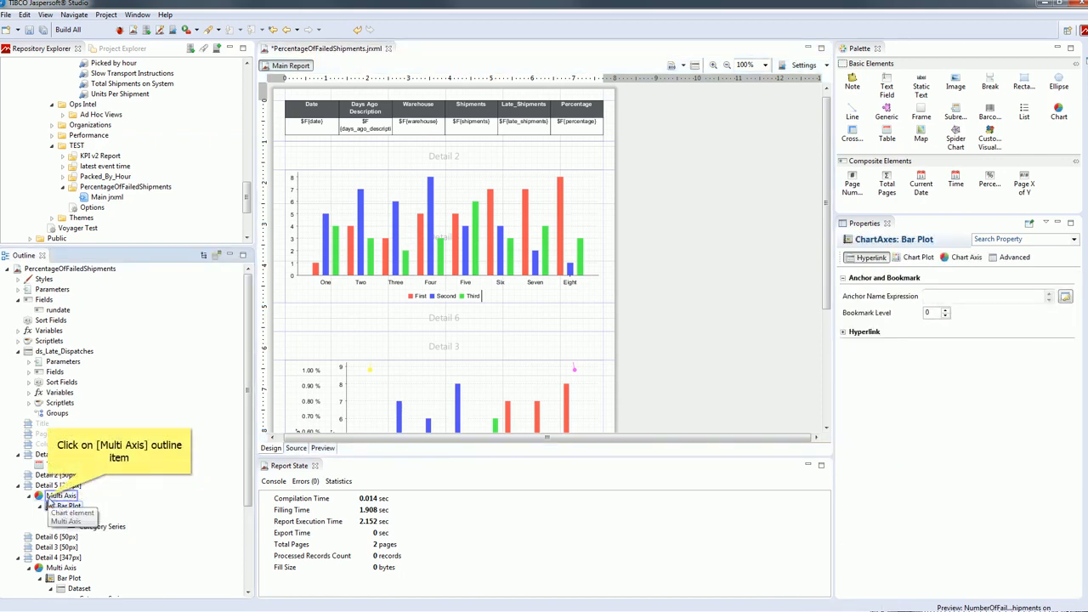
pyautogui.click(49, 498)
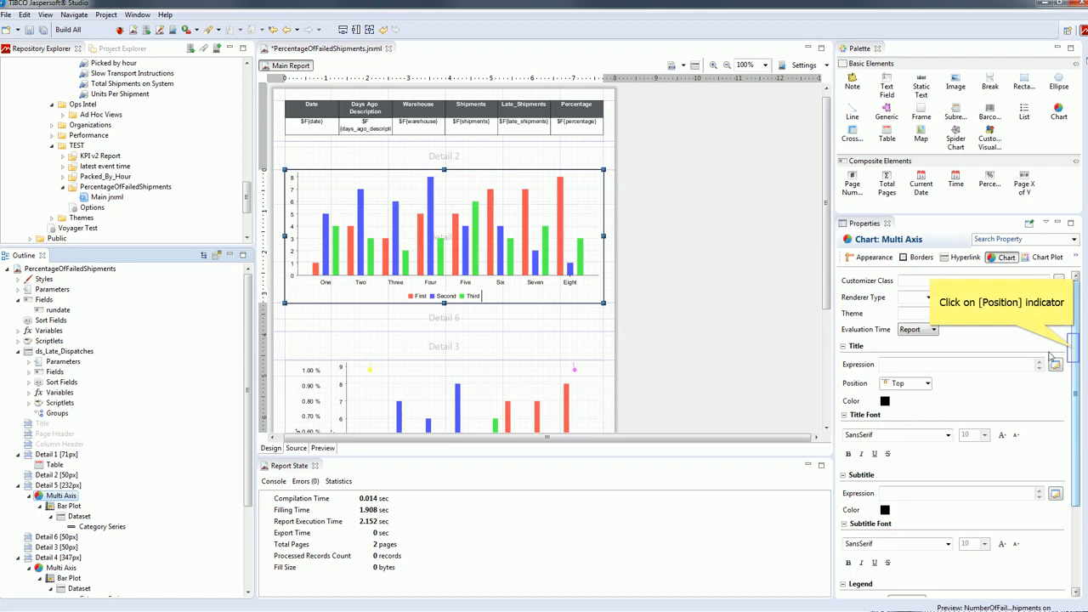
pyautogui.scroll(5, 1083, 413)
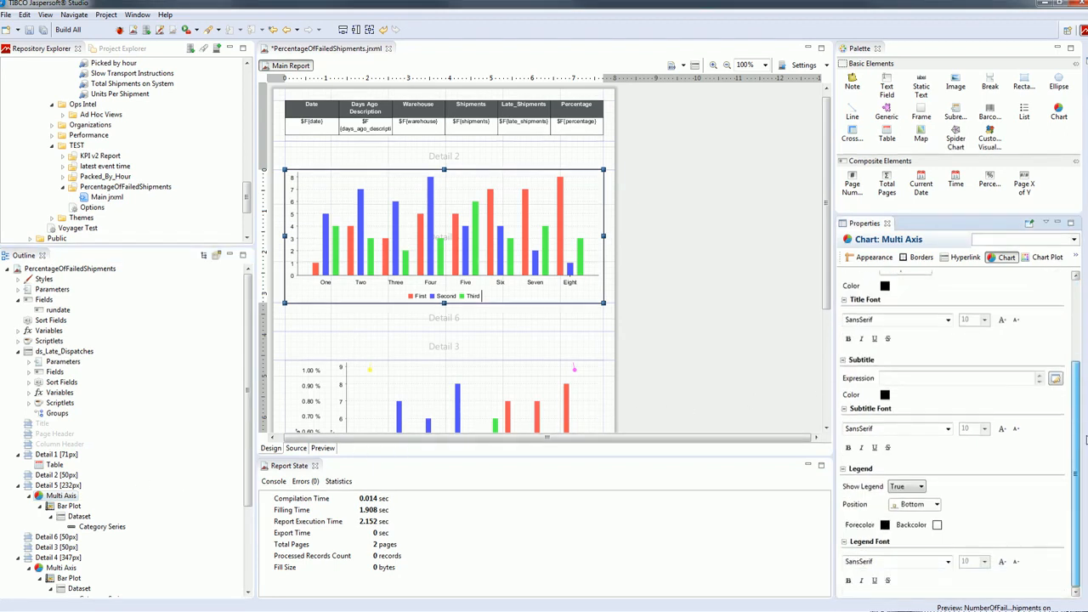
pyautogui.click(1027, 258)
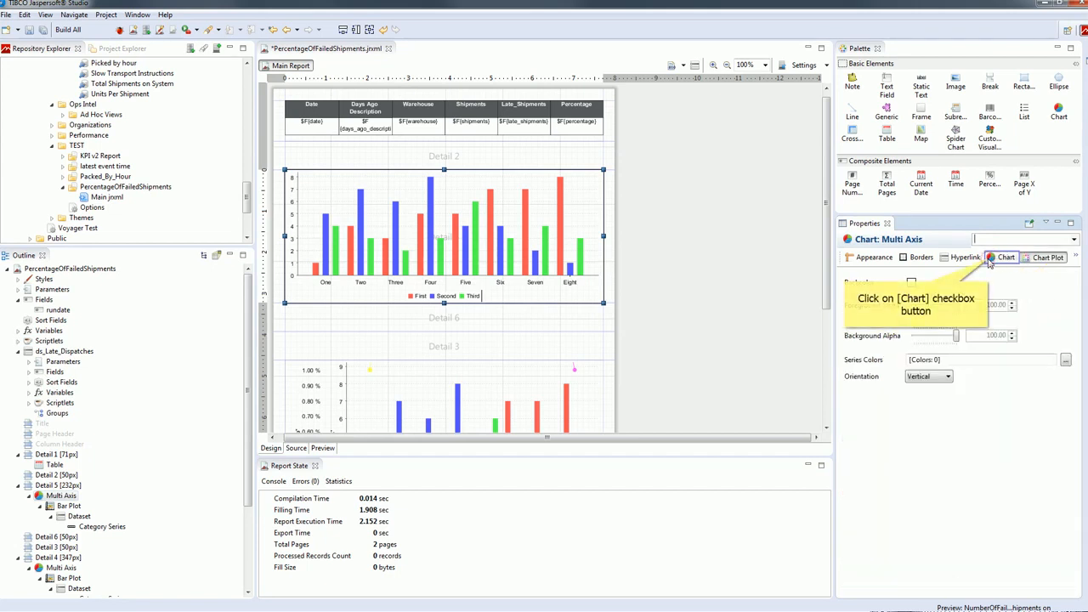
pyautogui.click(990, 260)
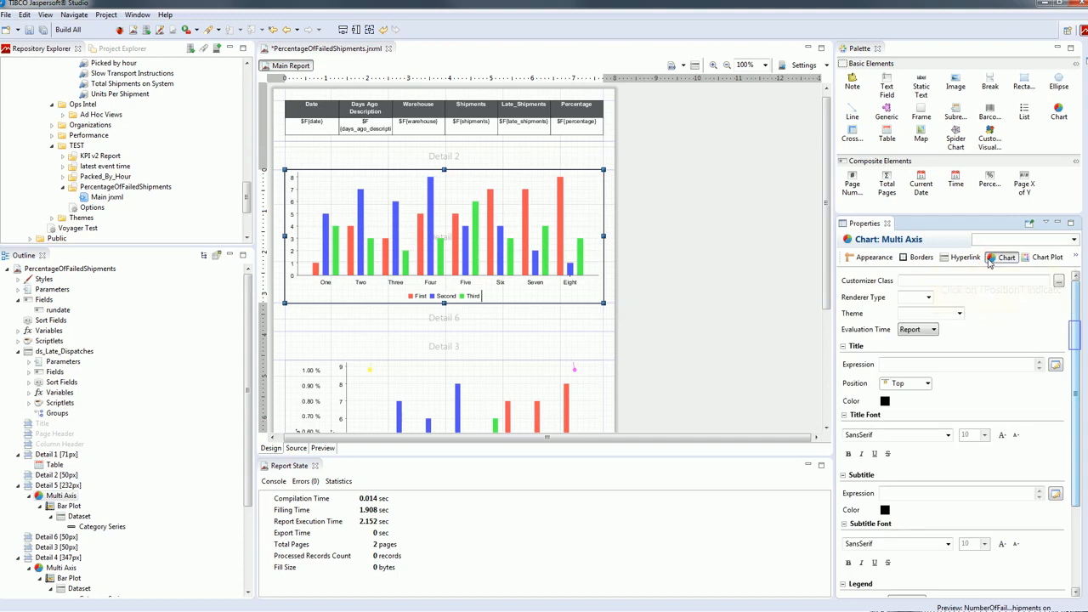
pyautogui.click(1076, 340)
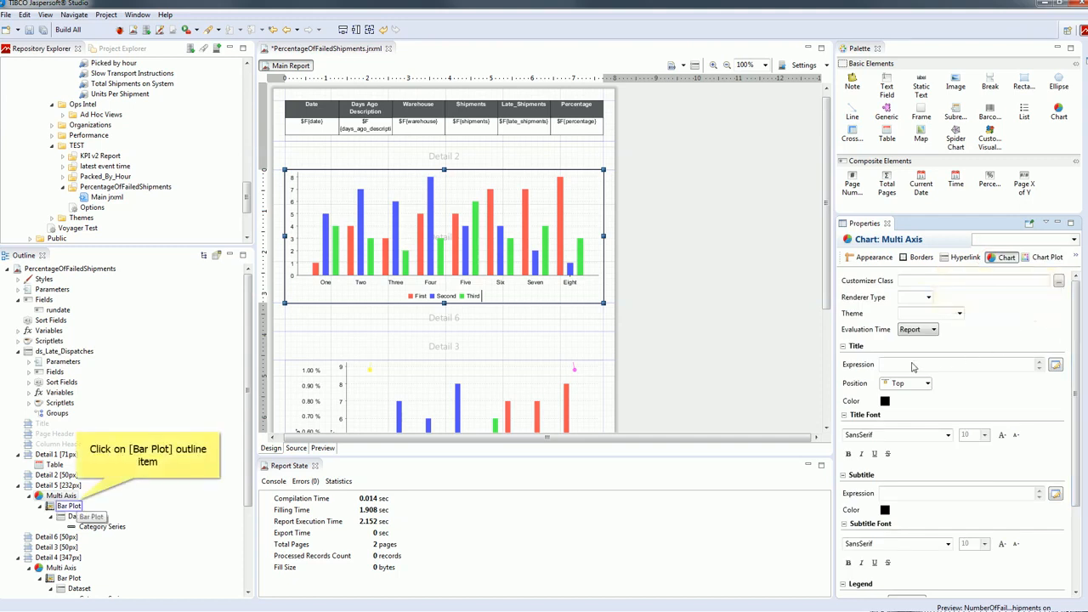
# - Set Show Labels to True in the chart plot settings of the Detail 5 Bar Plot
pyautogui.click(78, 505)
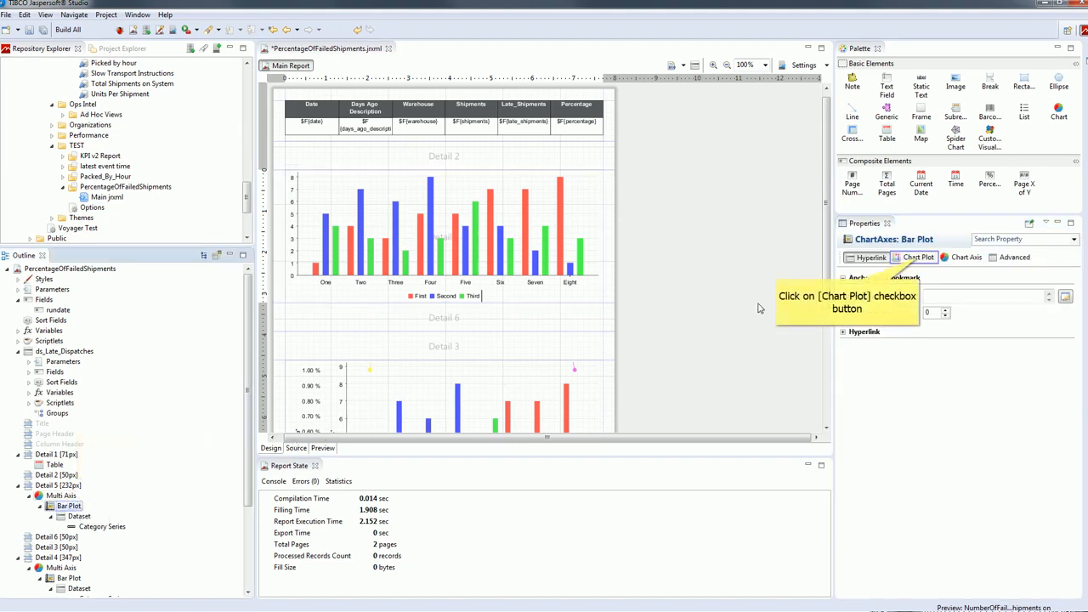
pyautogui.click(921, 259)
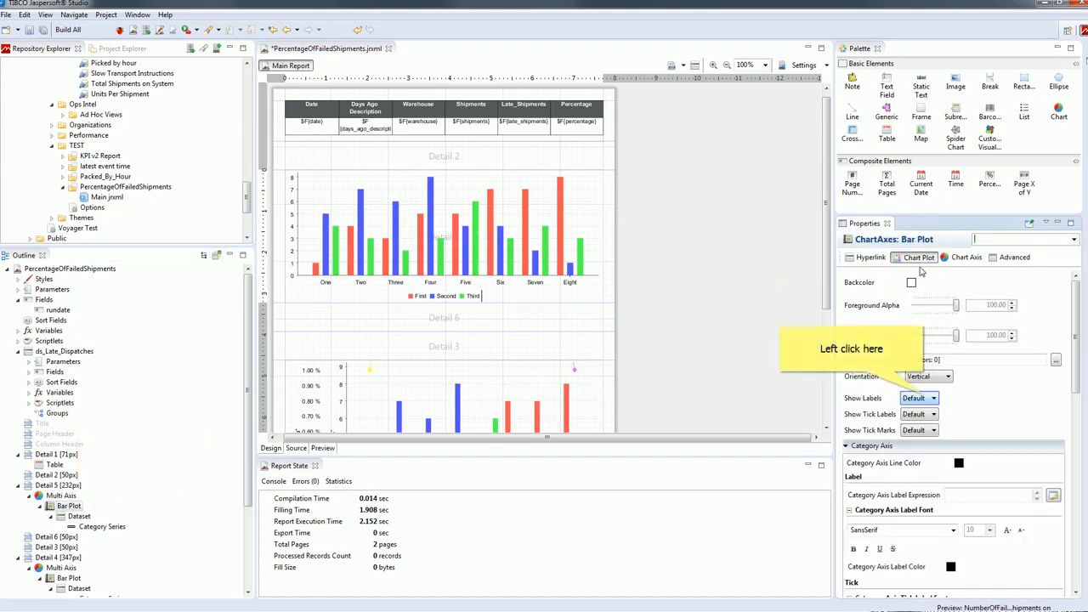
pyautogui.click(924, 398)
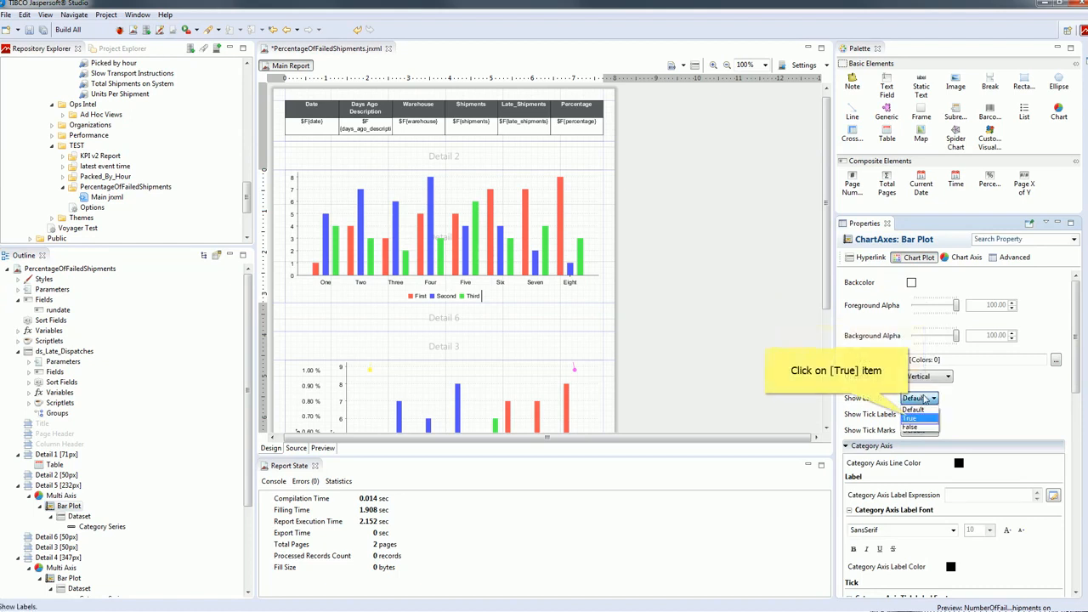
pyautogui.click(910, 419)
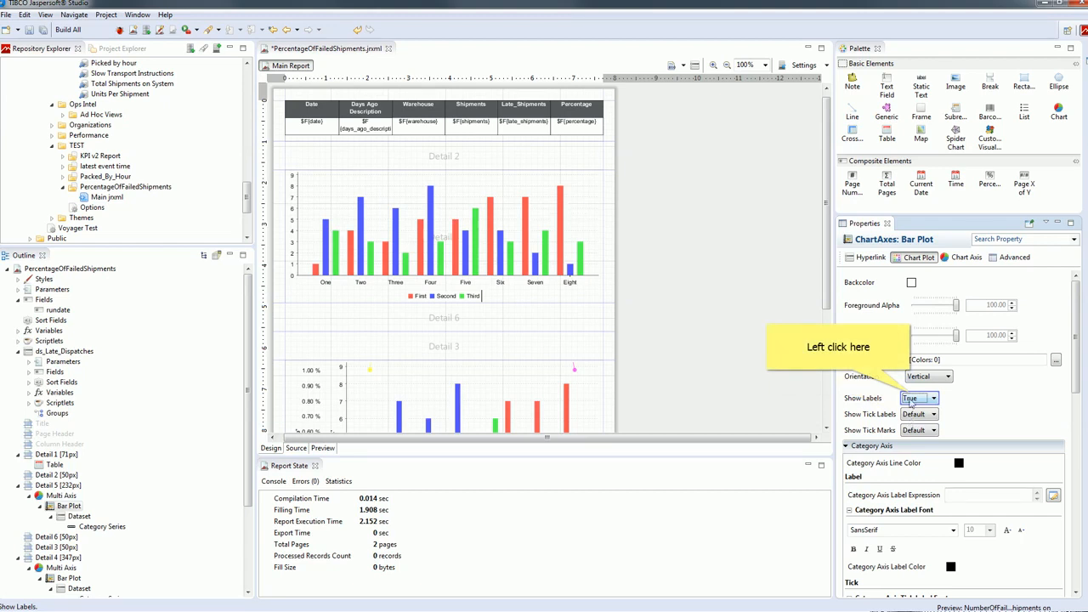
# - Switch the Detail 5 Bar Plot's Show Labels option to Default and back to True
pyautogui.click(910, 398)
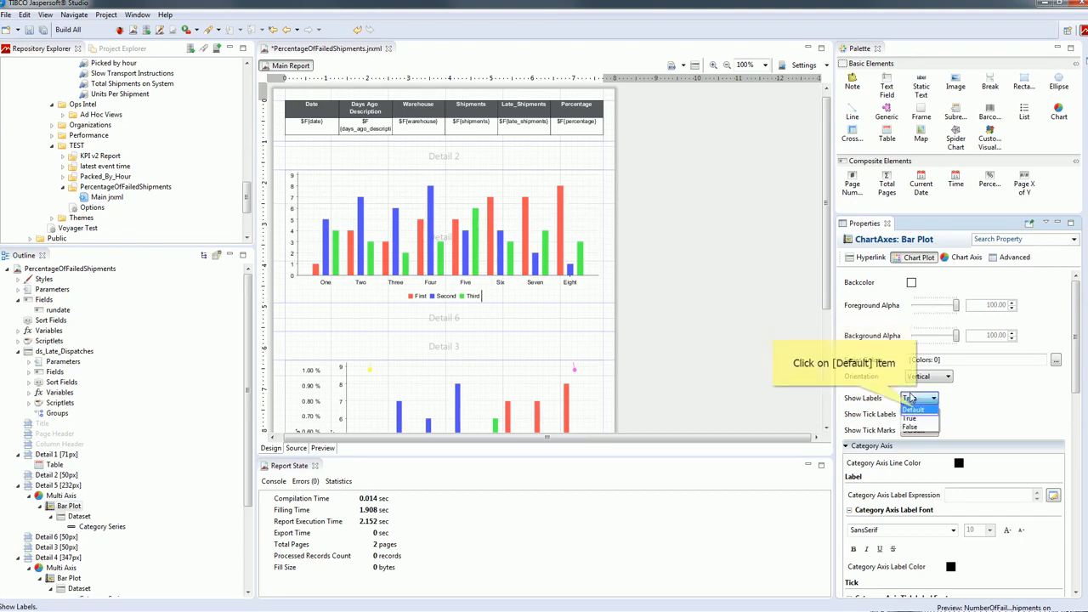
pyautogui.click(915, 411)
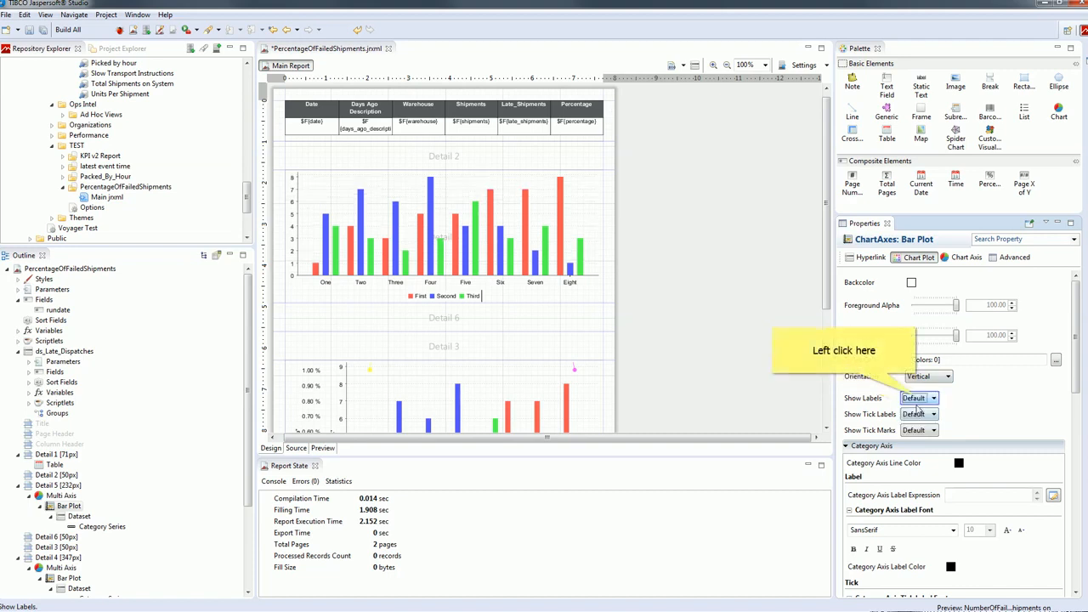
pyautogui.click(917, 399)
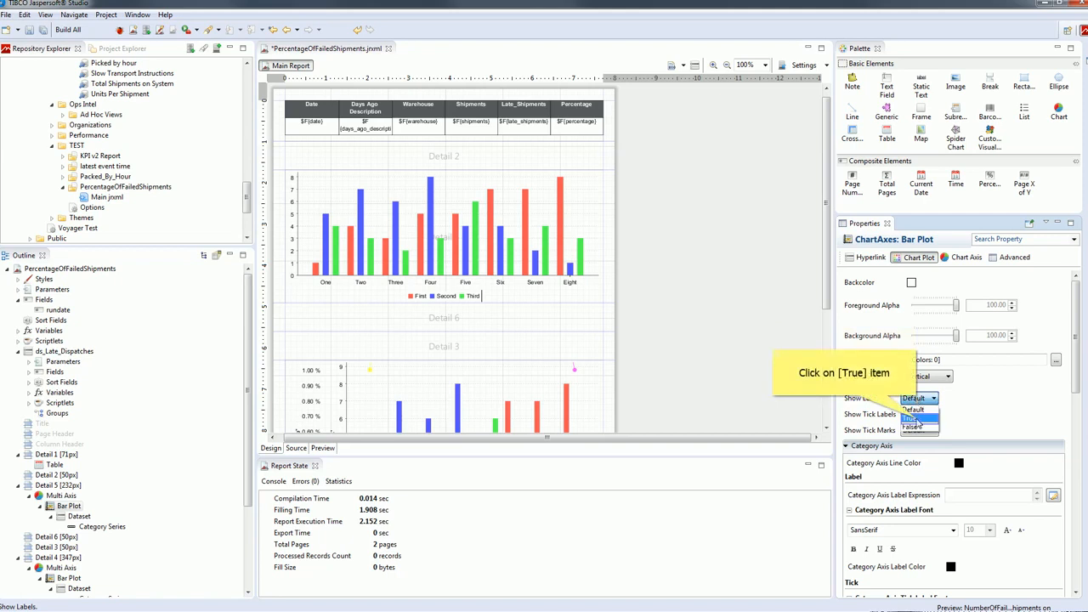
pyautogui.click(917, 420)
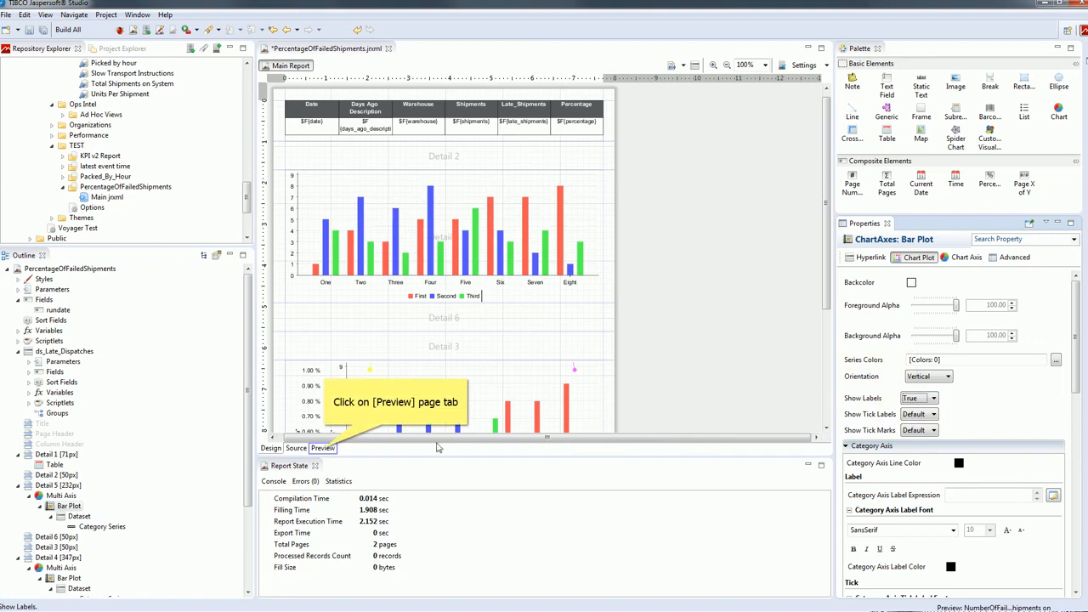
# - Preview the report to check the bar labels, and return to the design view
pyautogui.click(323, 448)
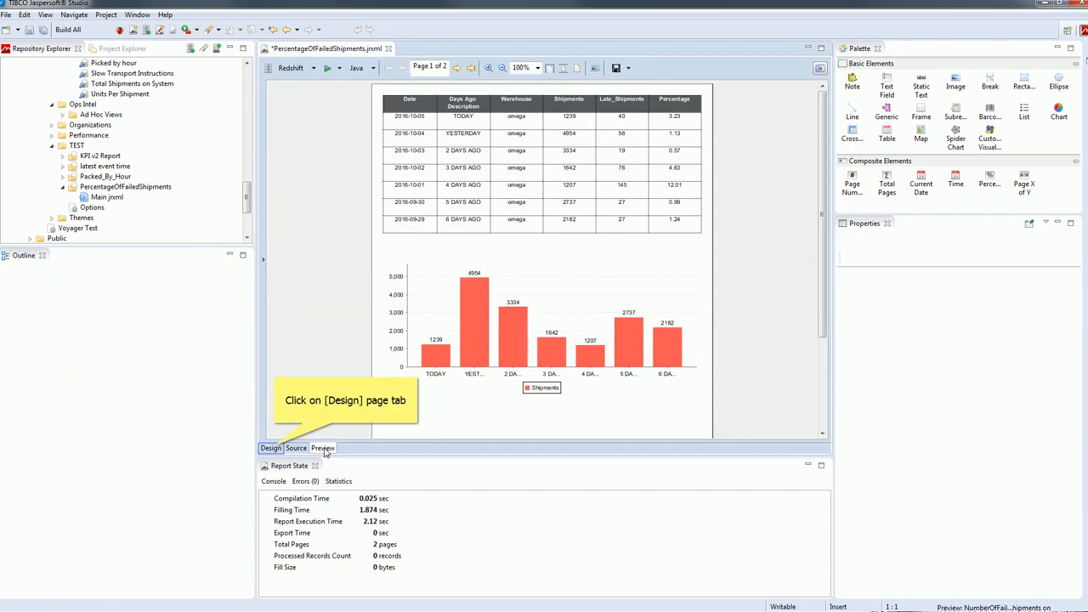
pyautogui.click(271, 448)
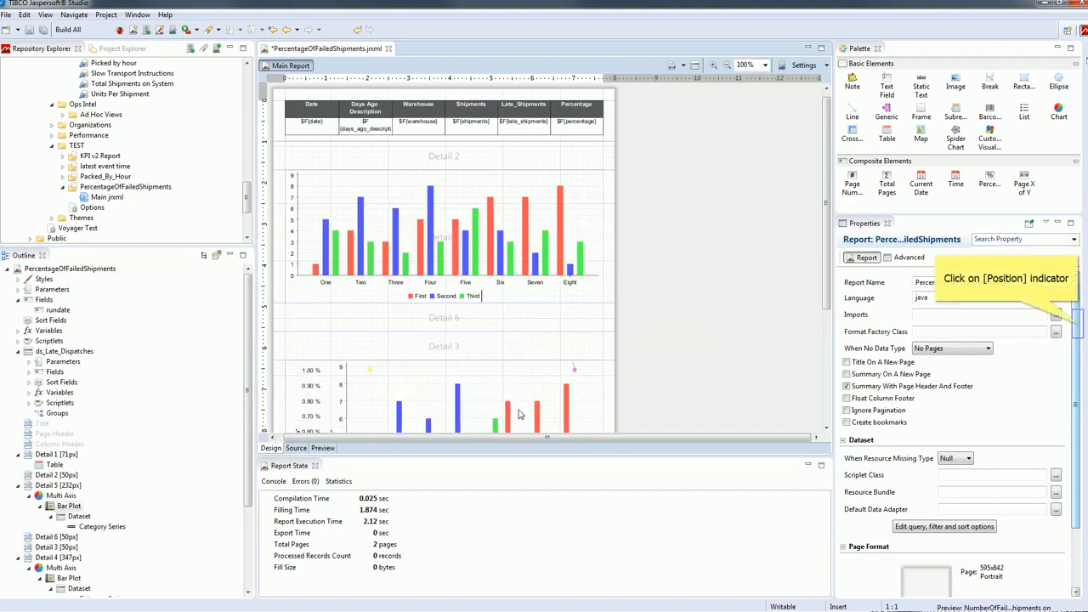
# - Set the Category Axis Tick Label Rotation of the Detail 5 Bar Plot to 90
pyautogui.click(1078, 328)
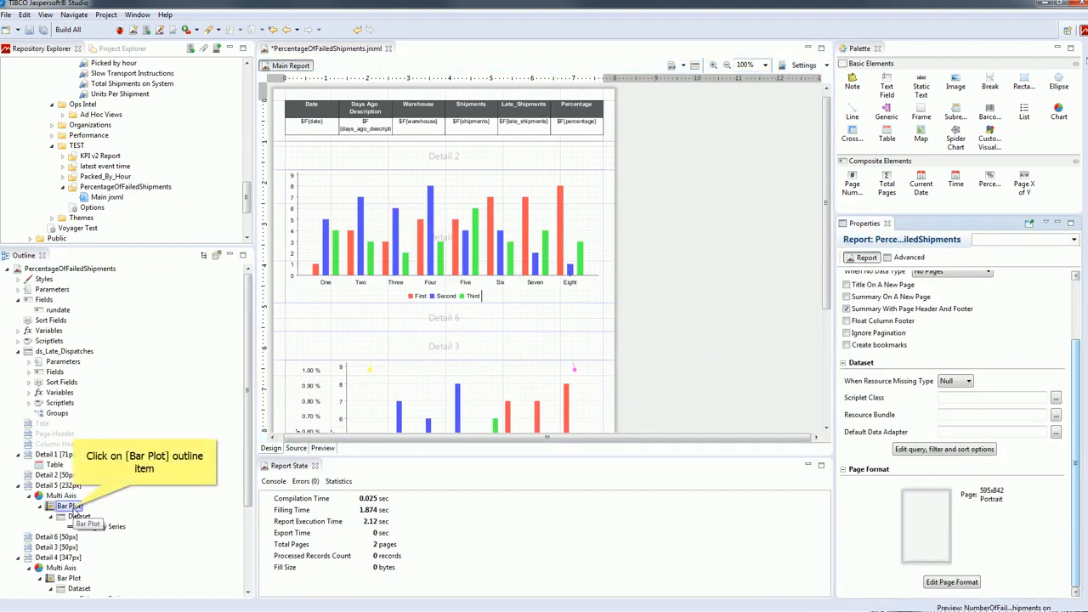
pyautogui.click(69, 506)
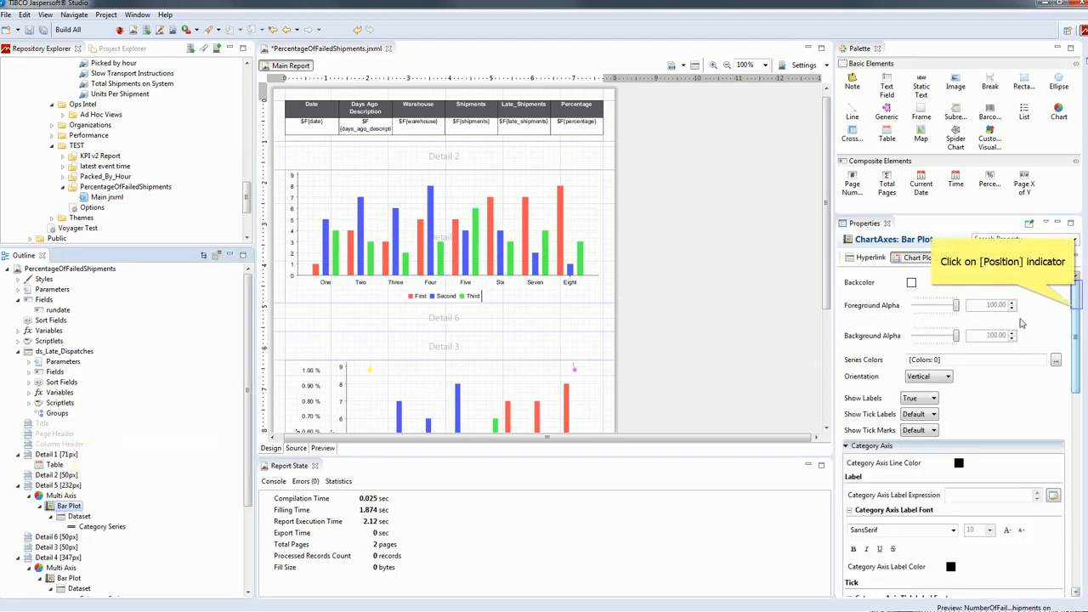
pyautogui.click(1076, 312)
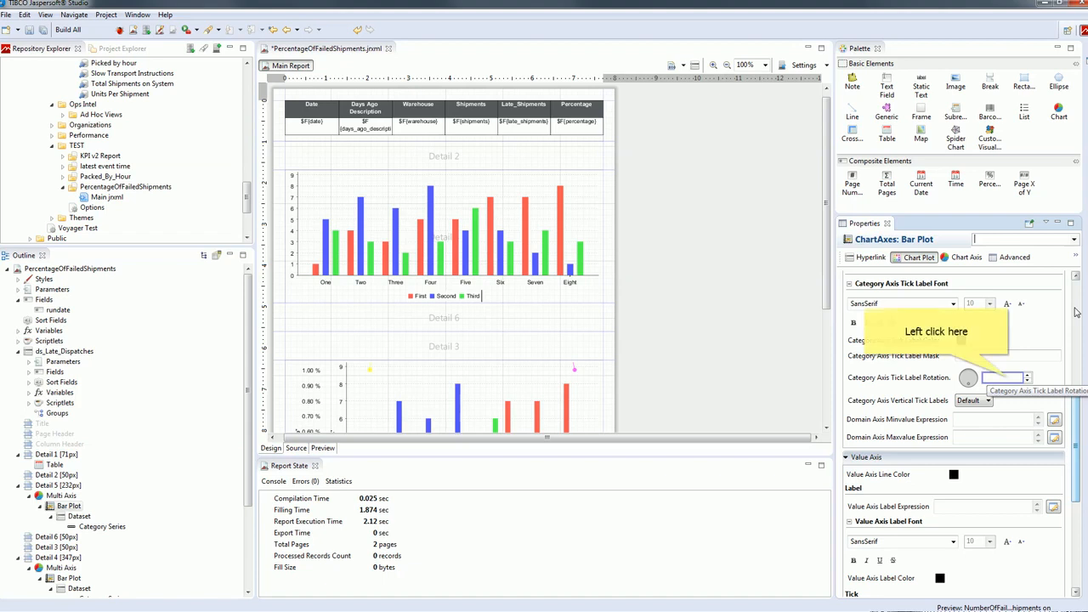
pyautogui.click(1010, 377)
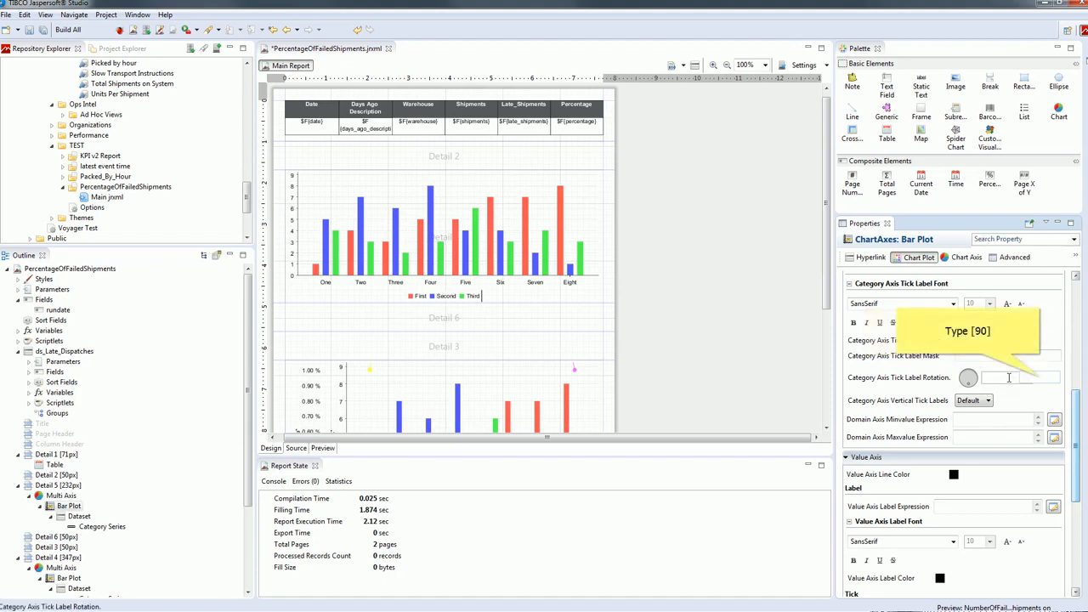
pyautogui.write('90')
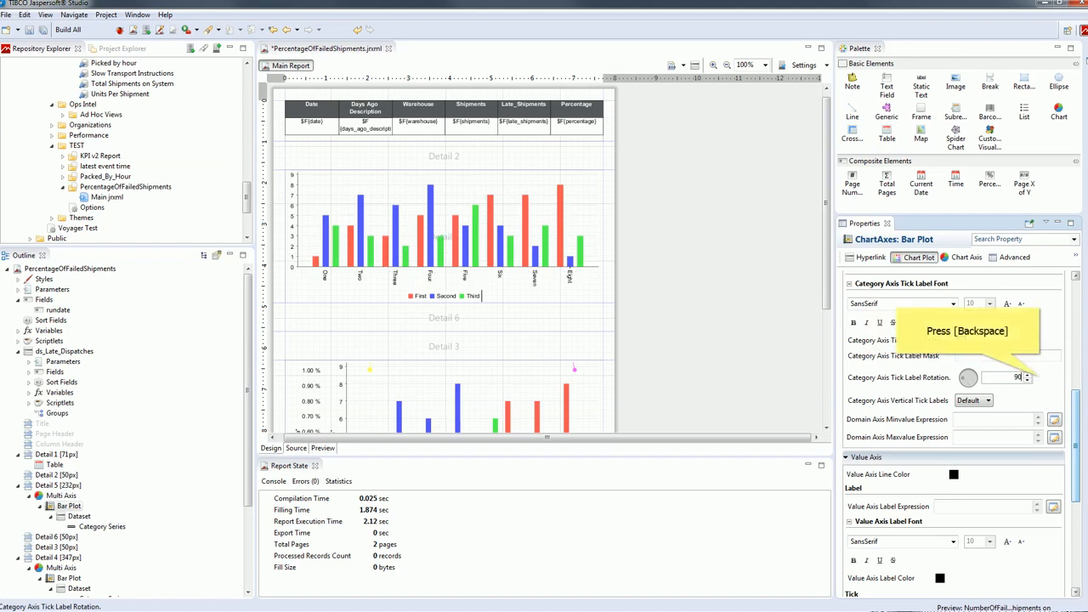
# - Try a Category Axis Tick Label Rotation of 270 on the Detail 5 Bar Plot, and set it back to 90
pyautogui.press('BackSpace')
pyautogui.press('BackSpace')
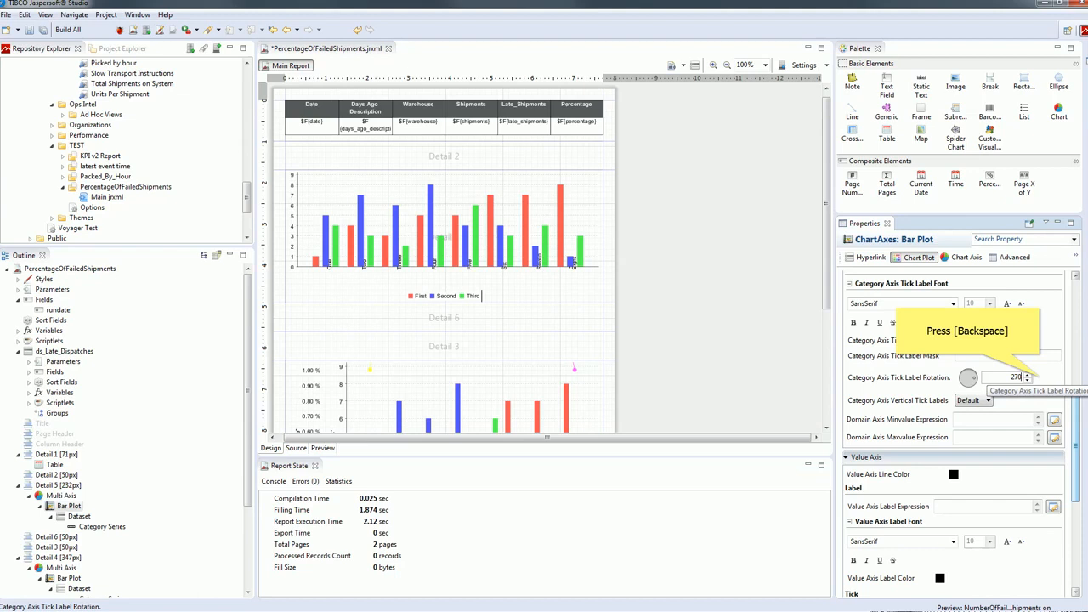
pyautogui.press('BackSpace')
pyautogui.press('BackSpace')
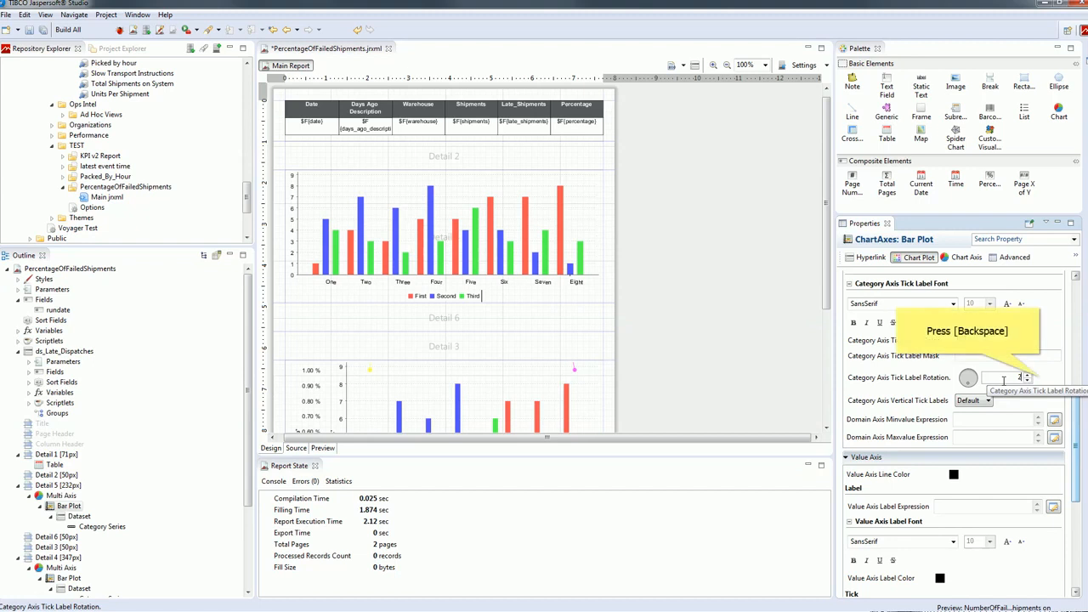
pyautogui.press('BackSpace')
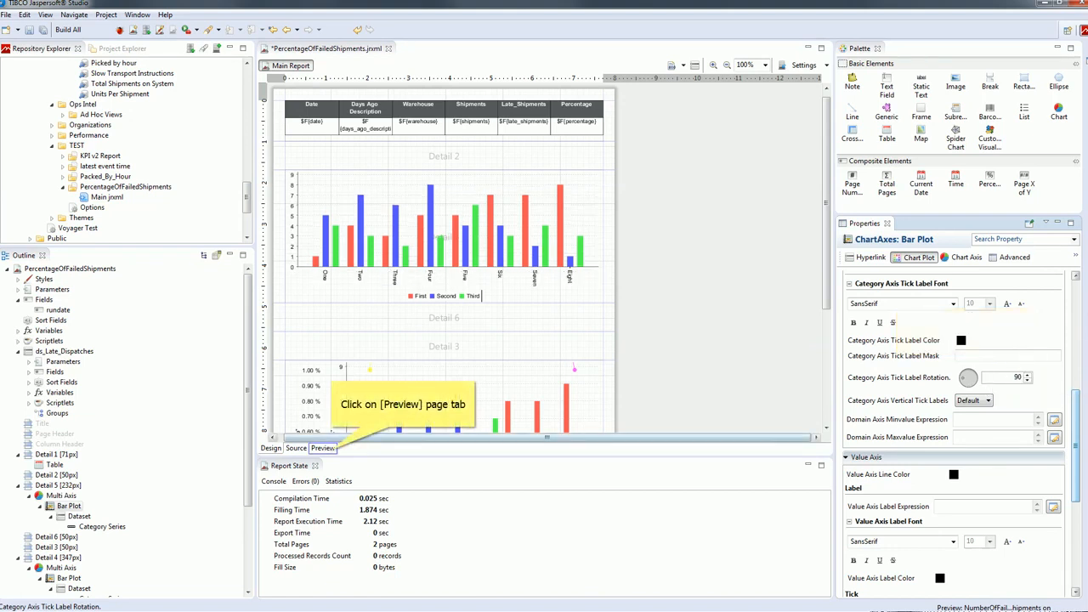
# - Preview the report to check the rotated category labels, and return to the design view
pyautogui.click(323, 448)
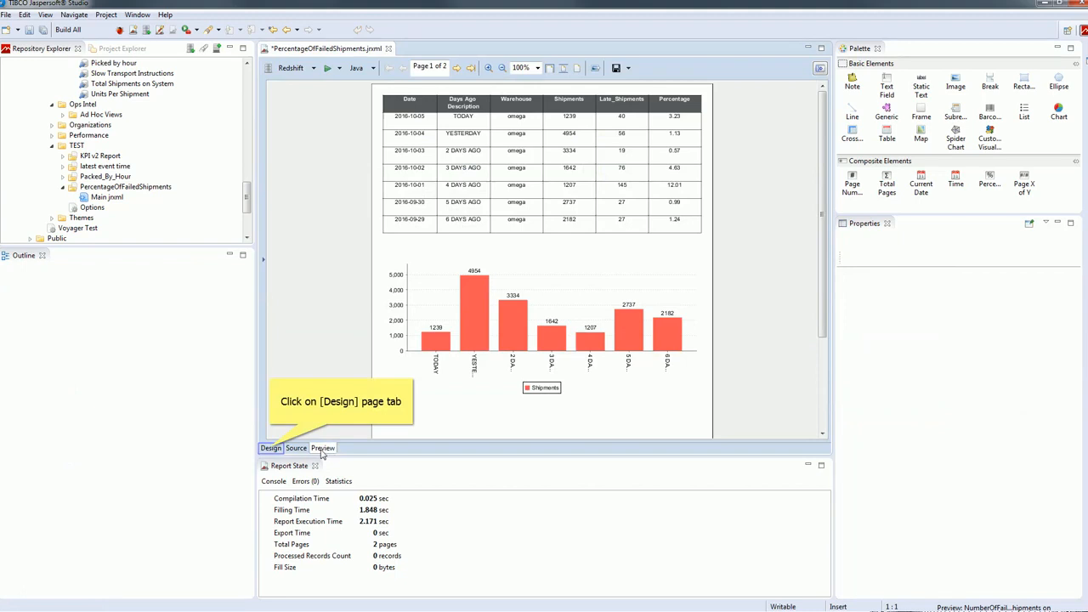
pyautogui.click(271, 448)
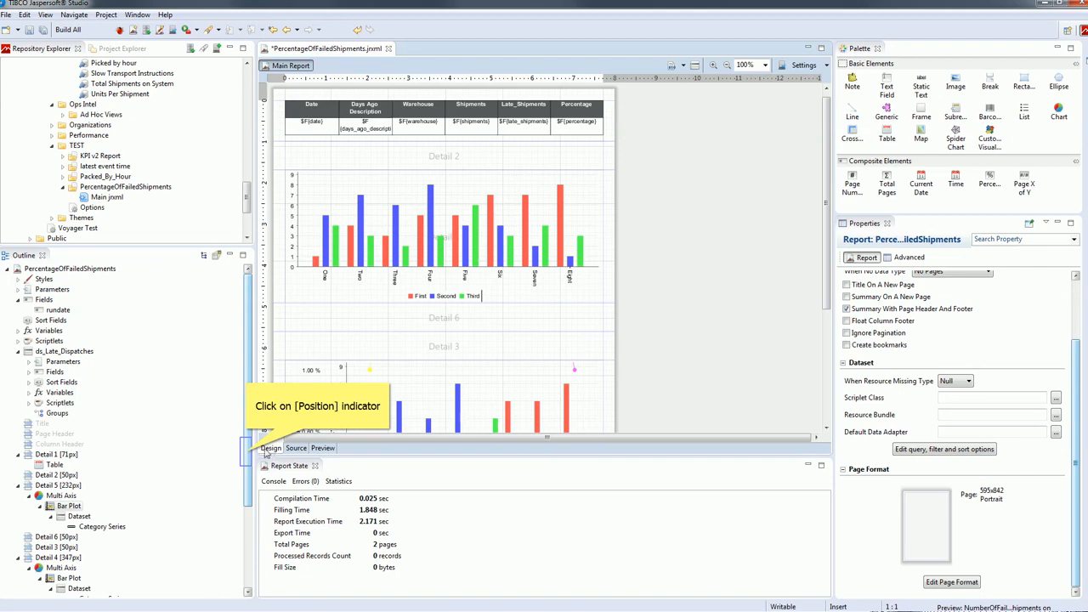
pyautogui.click(246, 450)
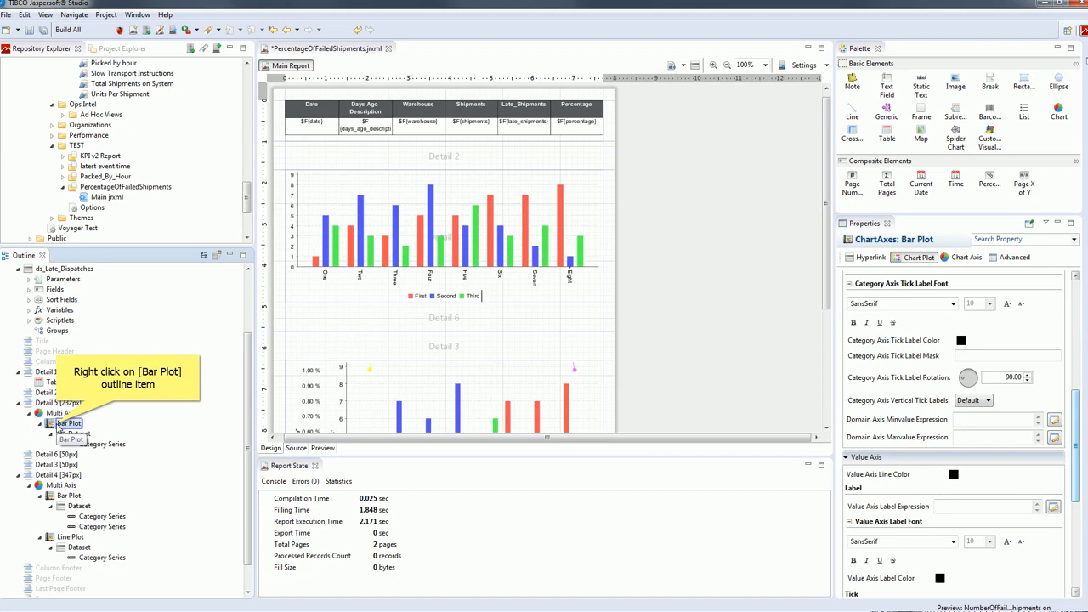
pyautogui.rightClick(62, 414)
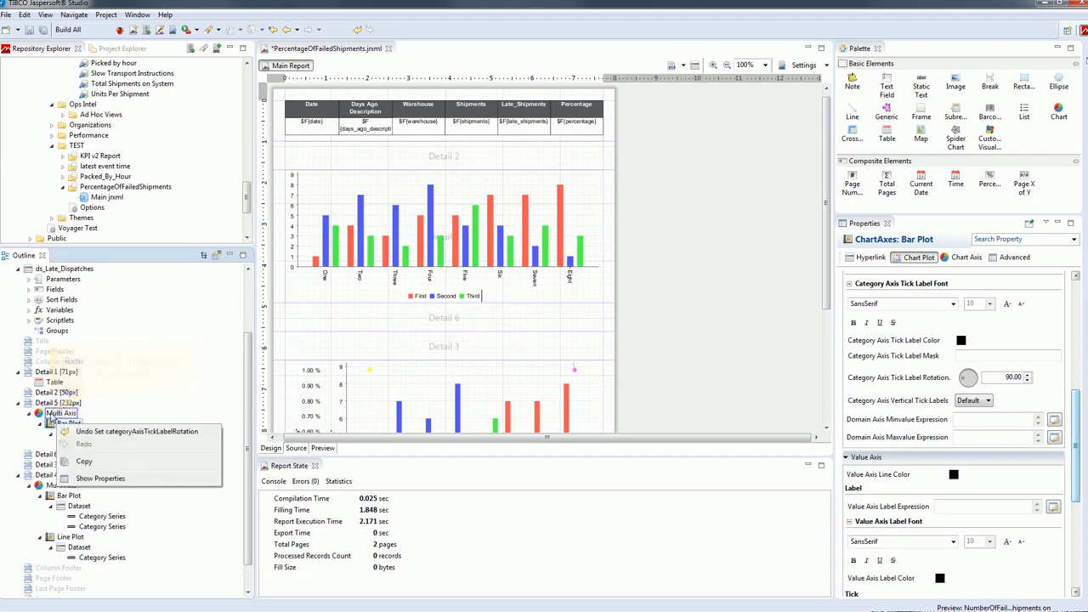
pyautogui.rightClick(52, 414)
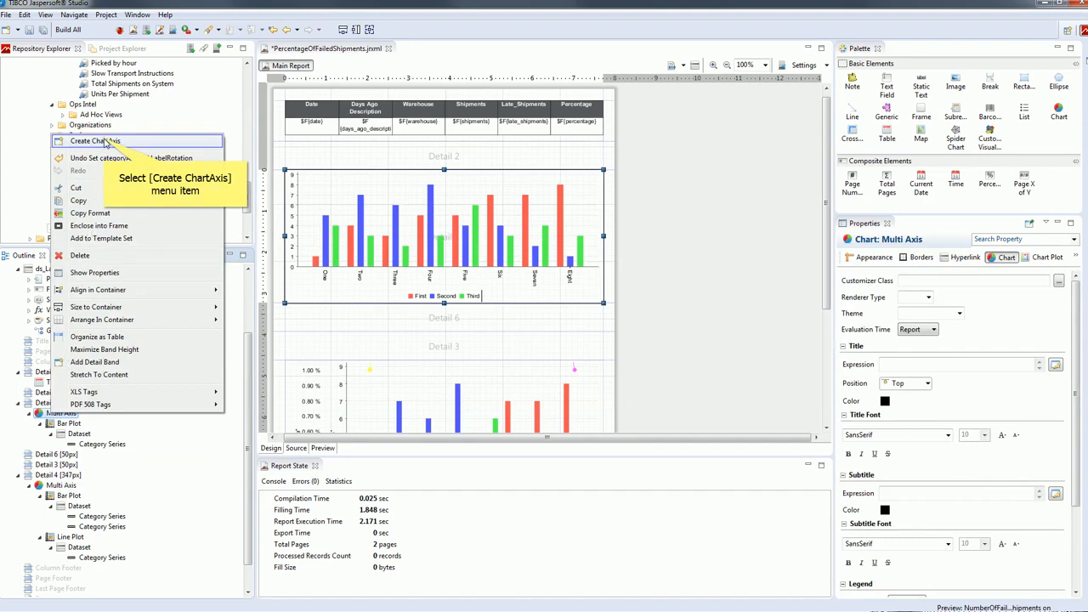
pyautogui.click(105, 142)
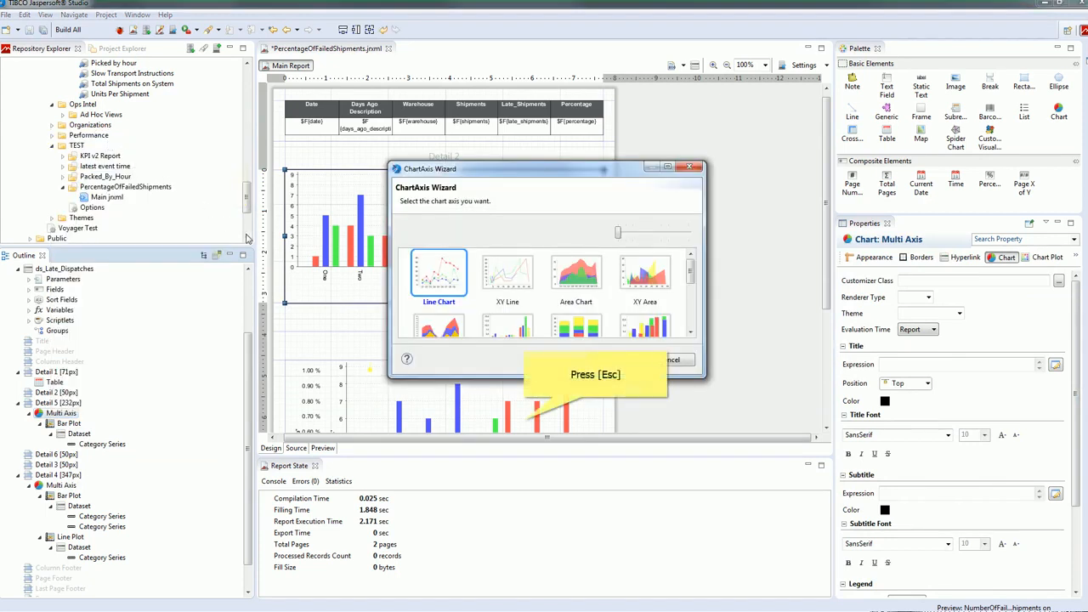
pyautogui.press('Escape')
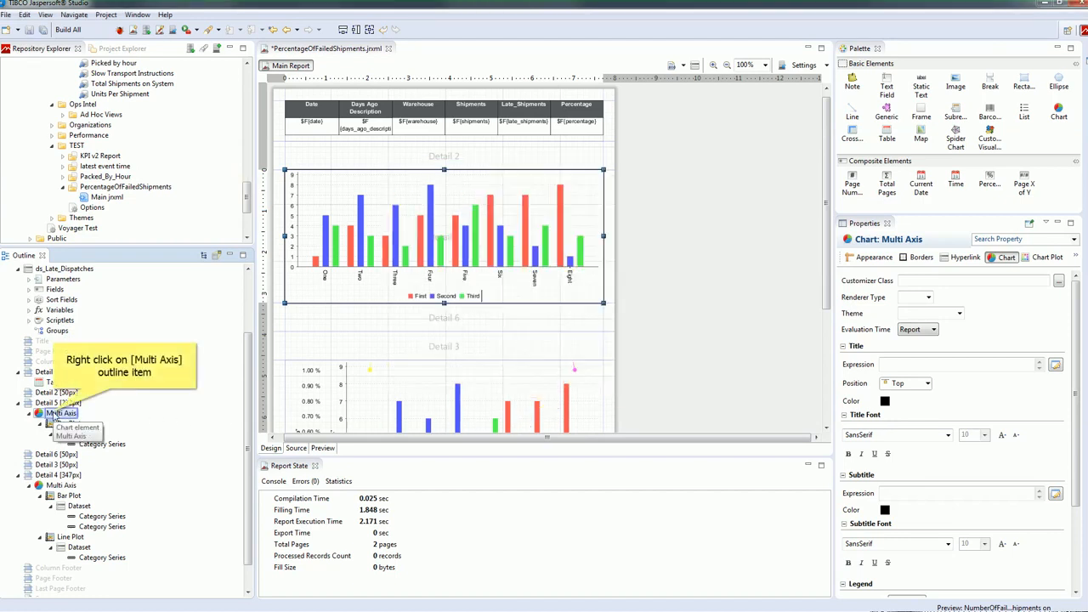
# - Try to add a Line Chart axis to the Detail 5 Multi Axis chart
pyautogui.rightClick(53, 415)
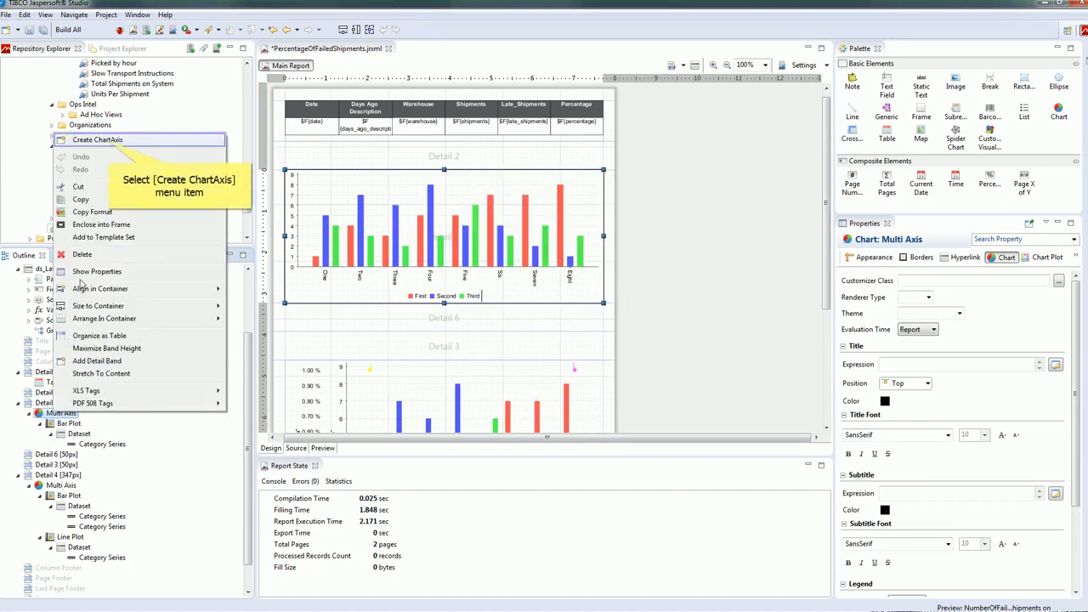
pyautogui.click(108, 141)
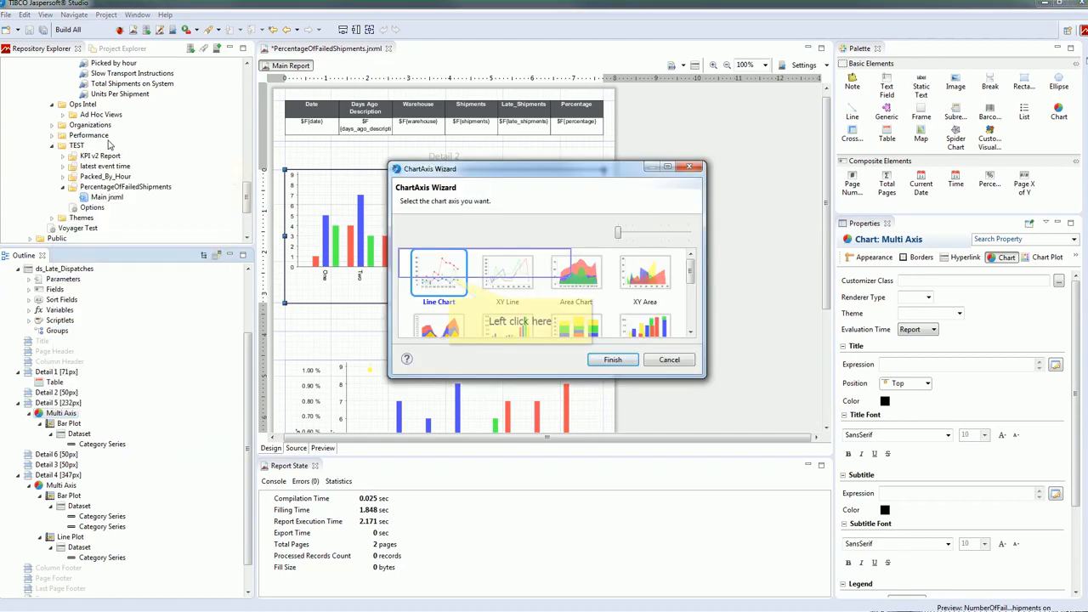
pyautogui.click(451, 278)
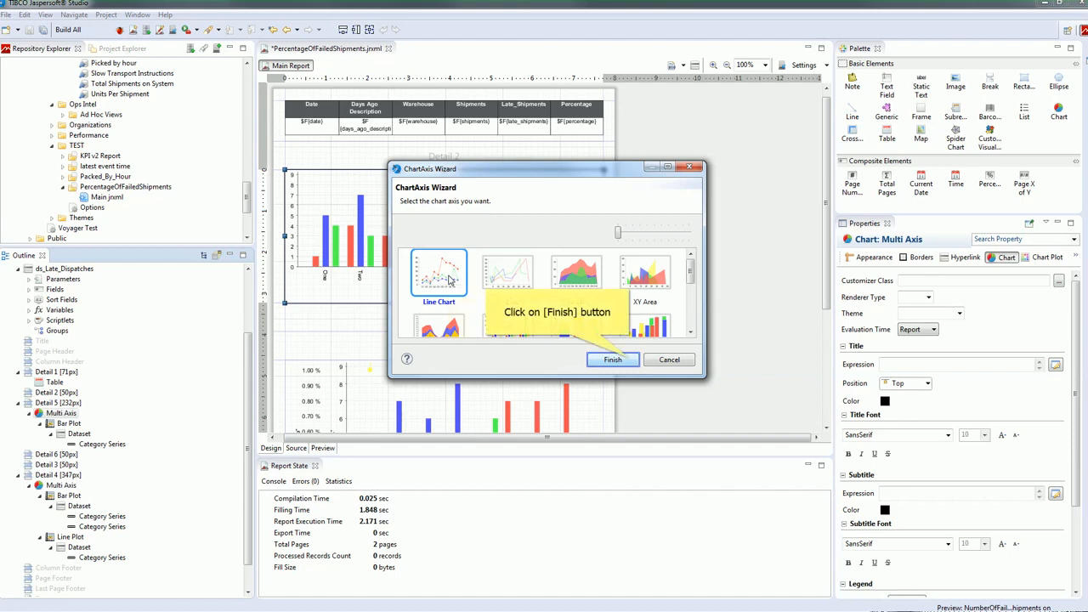
pyautogui.click(627, 360)
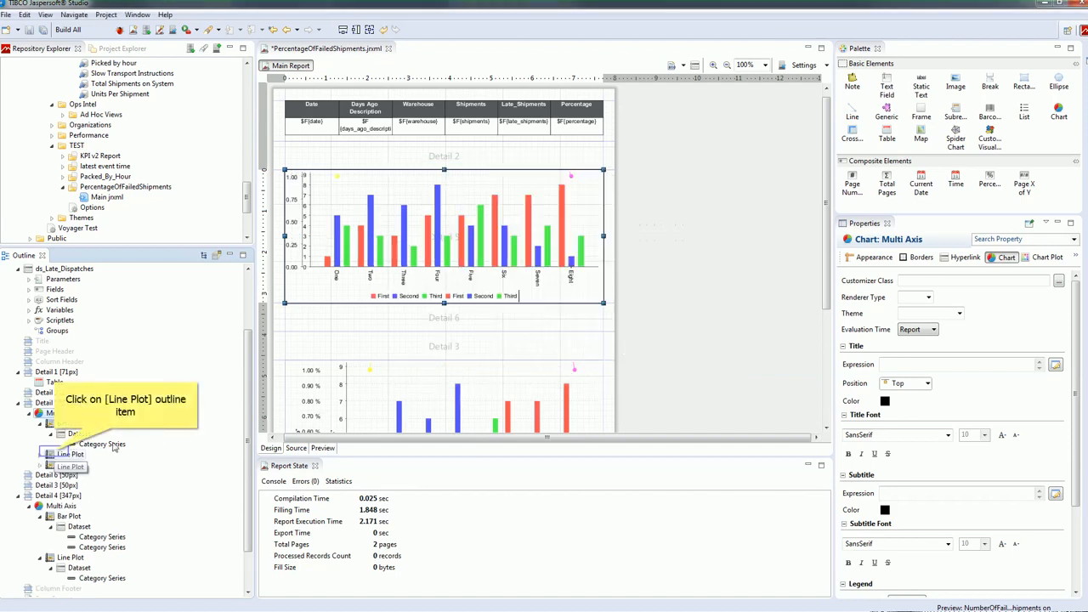
# - Delete the second of the two Line Plots under the Detail 5 Multi Axis chart
pyautogui.click(55, 455)
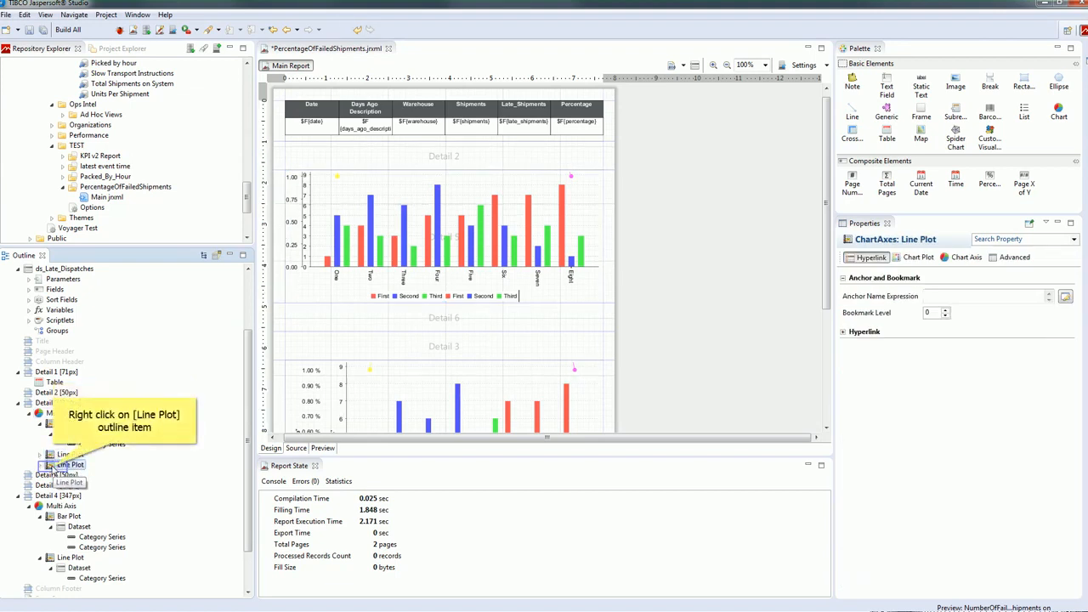
pyautogui.rightClick(52, 466)
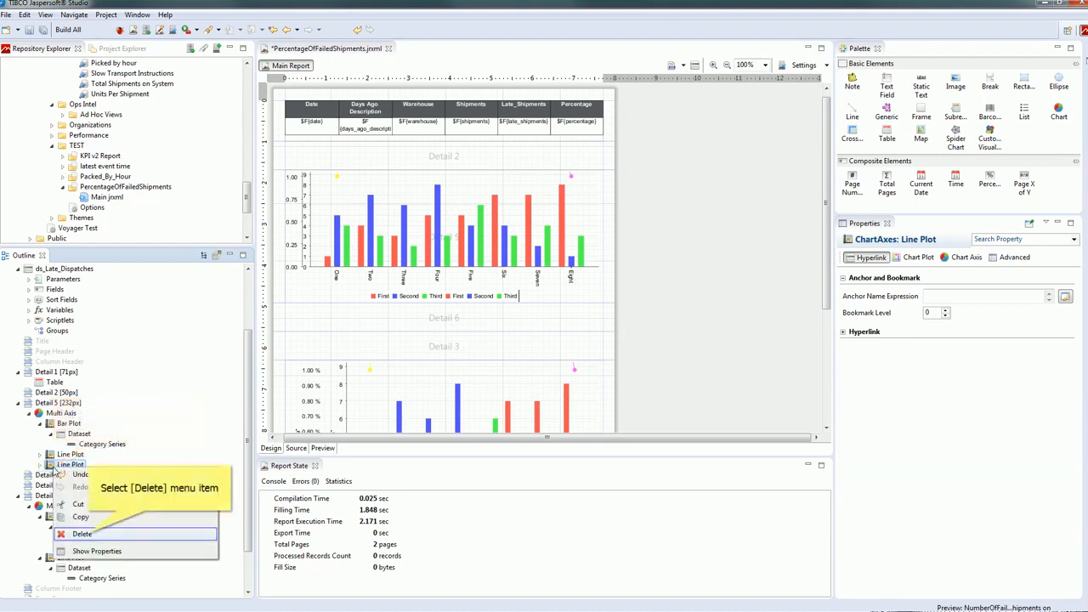
pyautogui.click(88, 534)
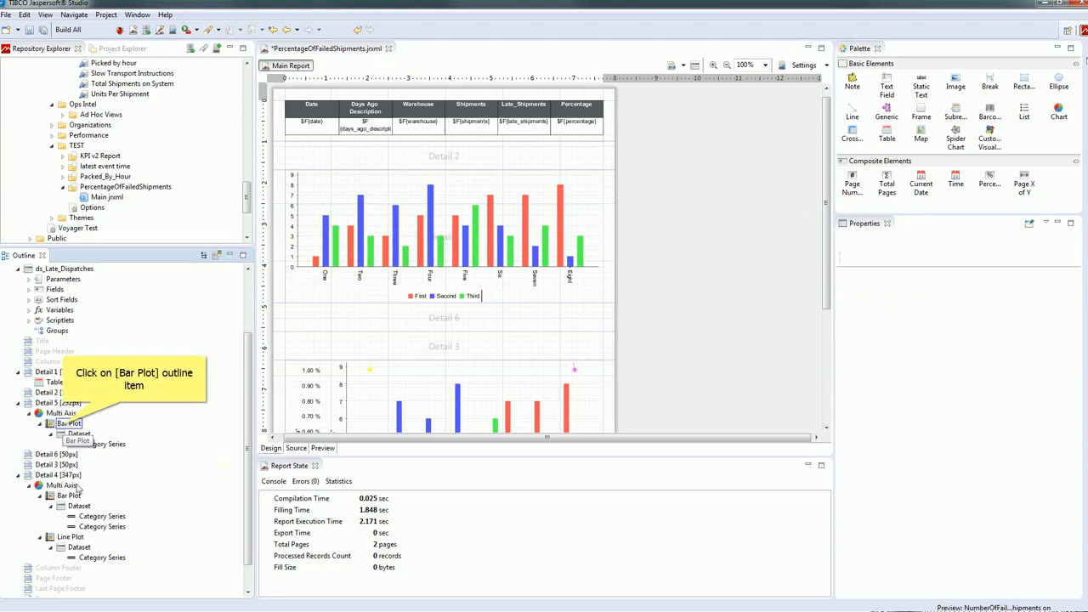
# - Create a new chart axis of type Line Chart in the Detail 5 Multi Axis chart
pyautogui.click(70, 424)
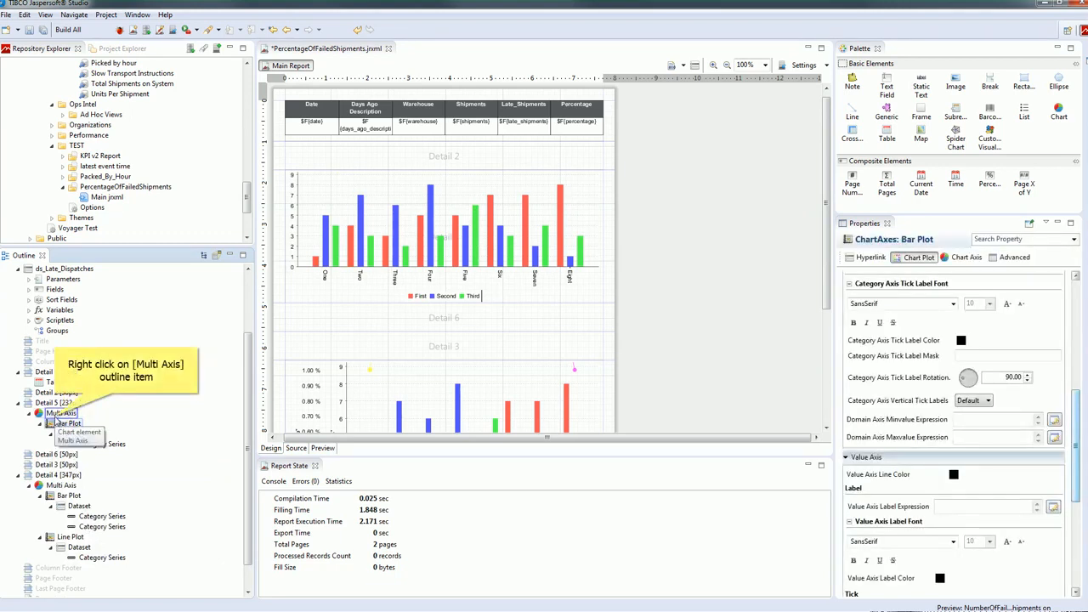
pyautogui.rightClick(57, 414)
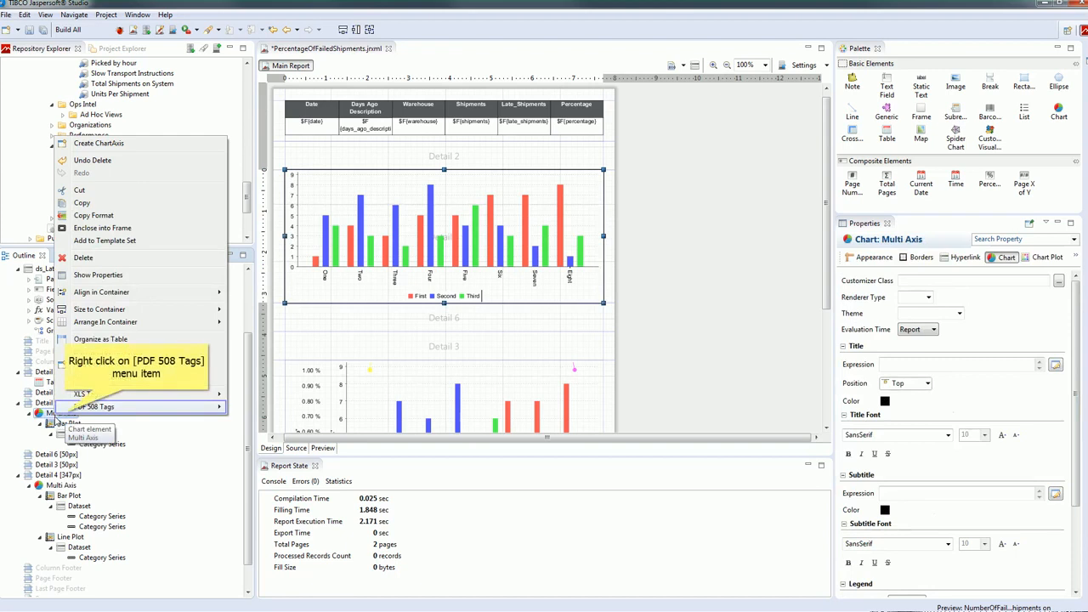
pyautogui.click(88, 145)
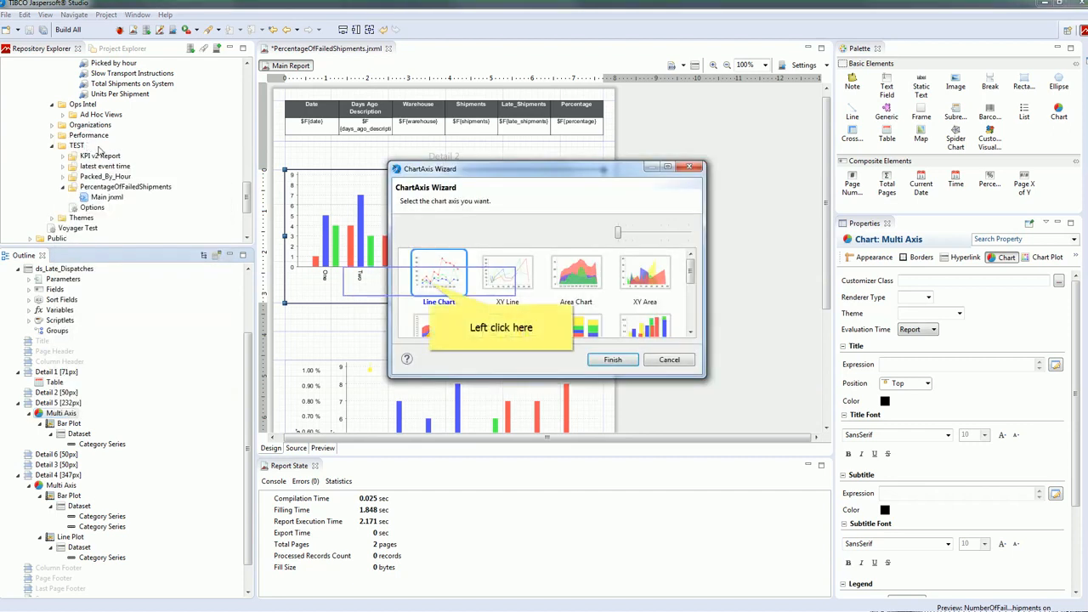
pyautogui.click(429, 285)
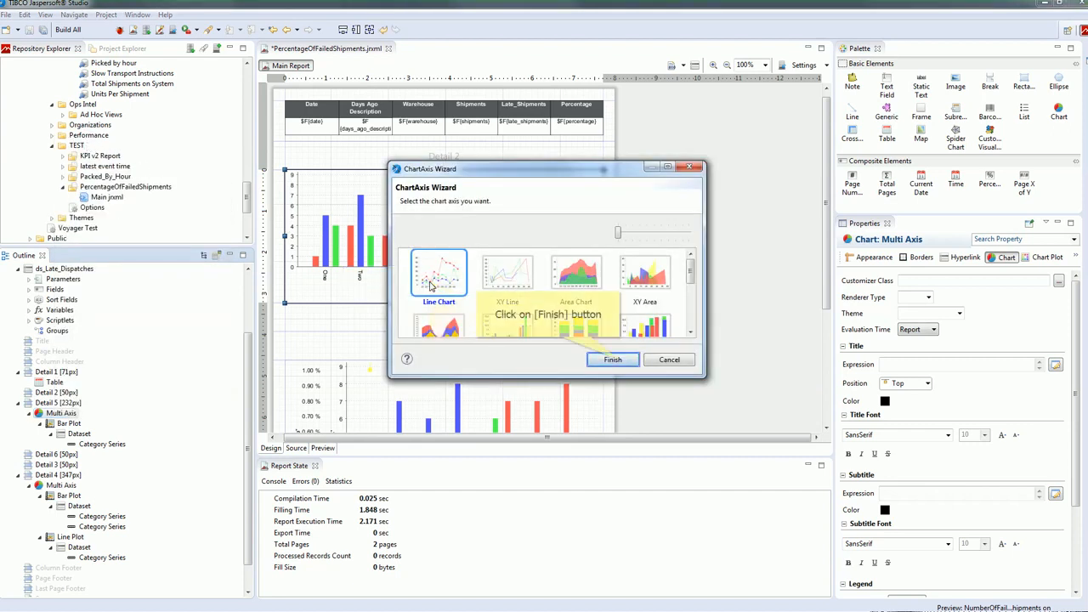
pyautogui.click(613, 360)
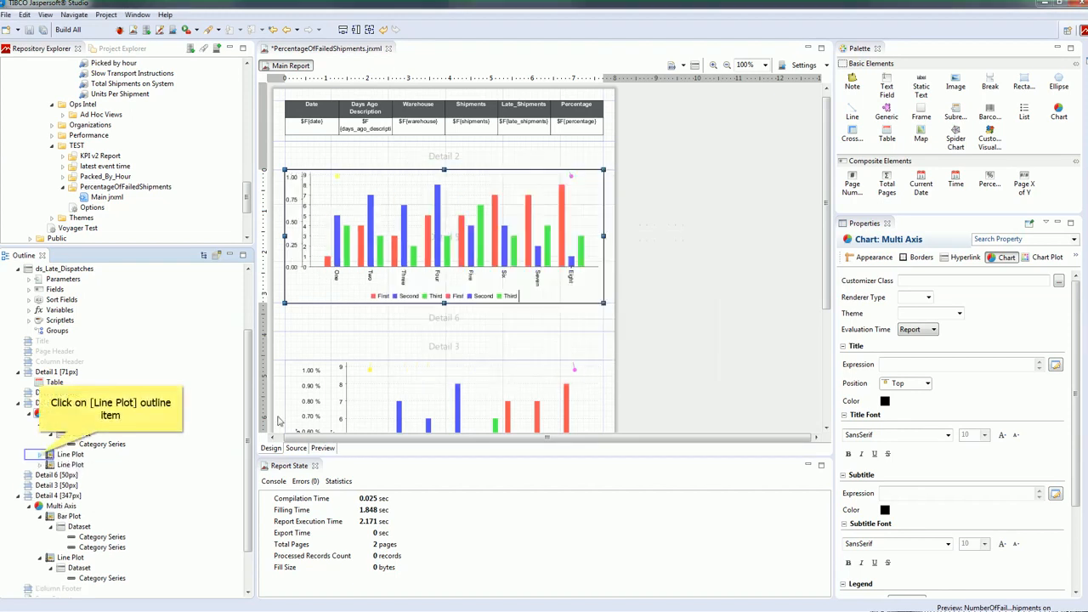
# - Look through the chart plot settings of the first Line Plot in Detail 5
pyautogui.click(40, 455)
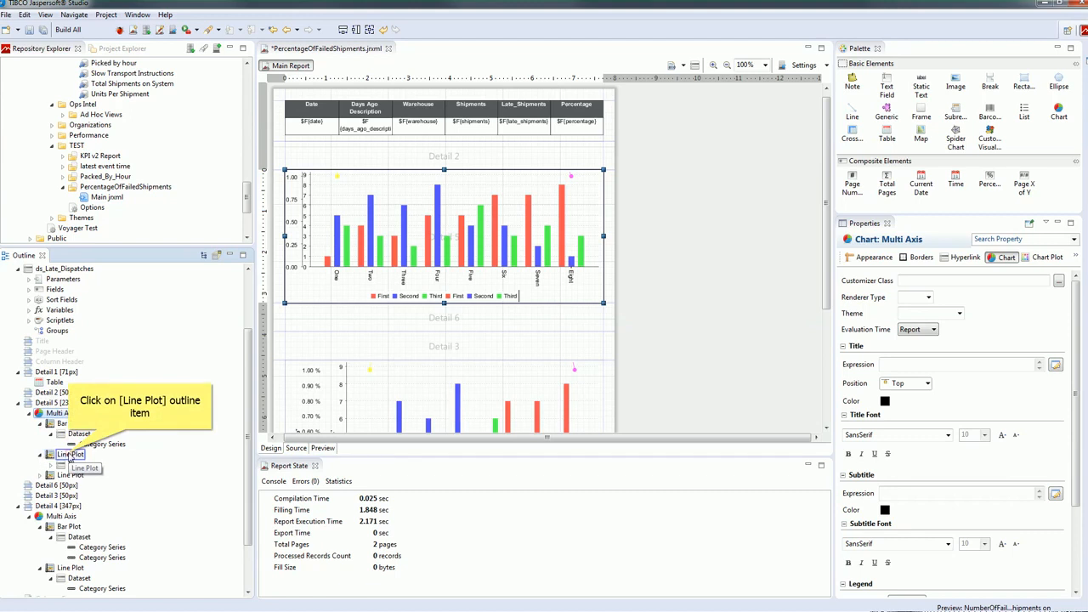
pyautogui.click(70, 454)
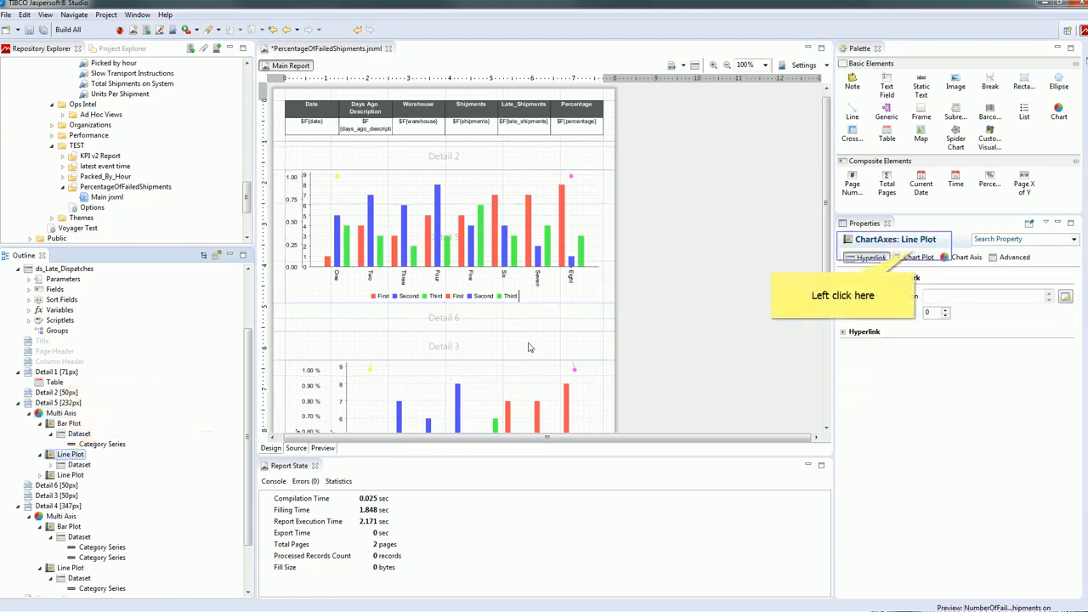
pyautogui.click(915, 244)
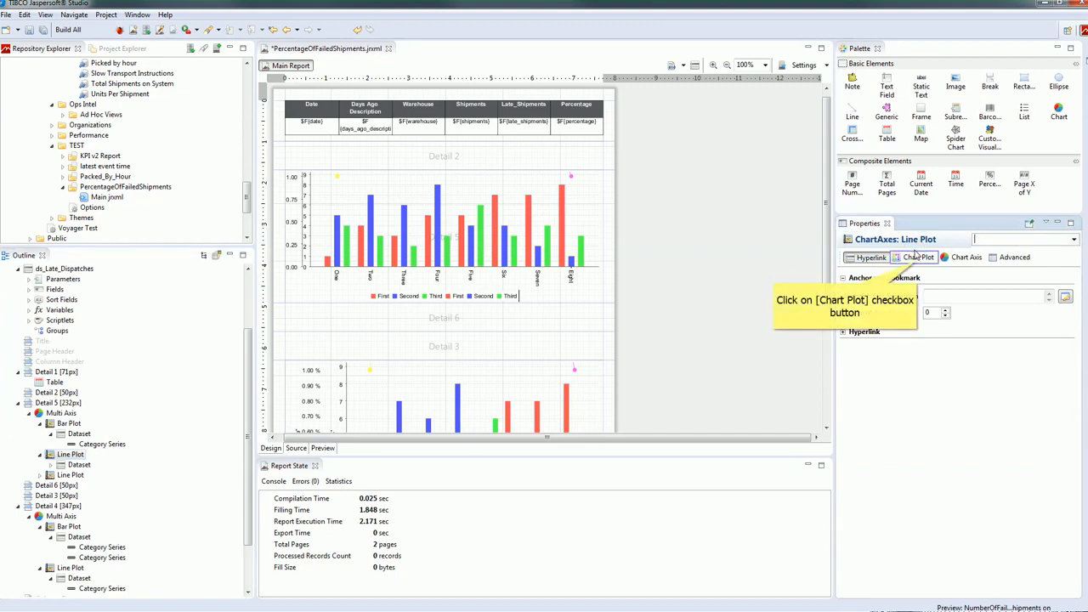
pyautogui.click(917, 256)
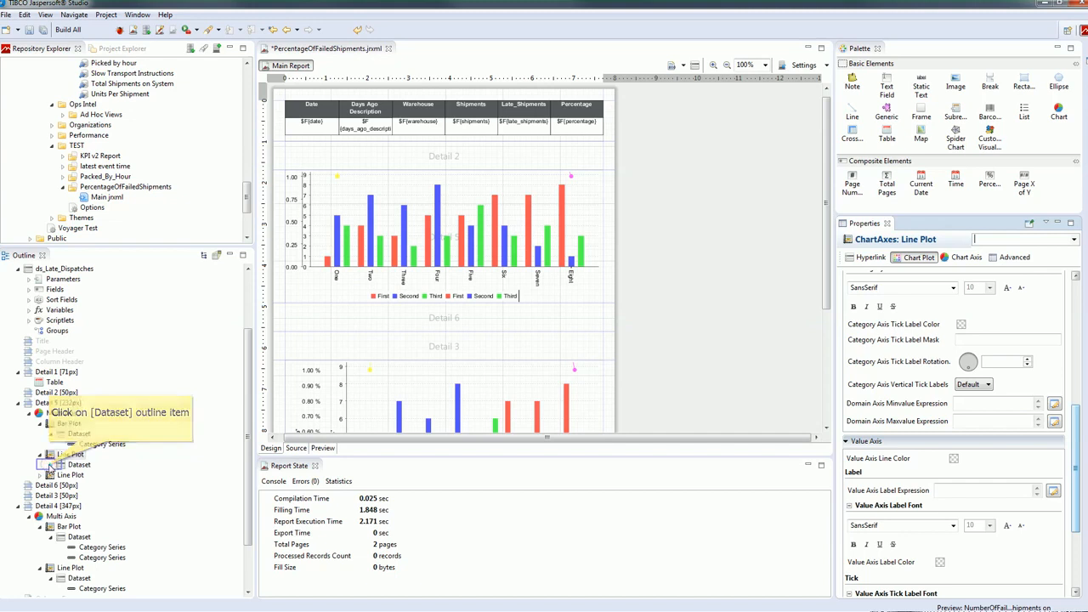
# - Run the dataset of the first Line Plot in Detail 5 on ds_Late_Dispatches, using the master report's JDBC connection
pyautogui.click(50, 465)
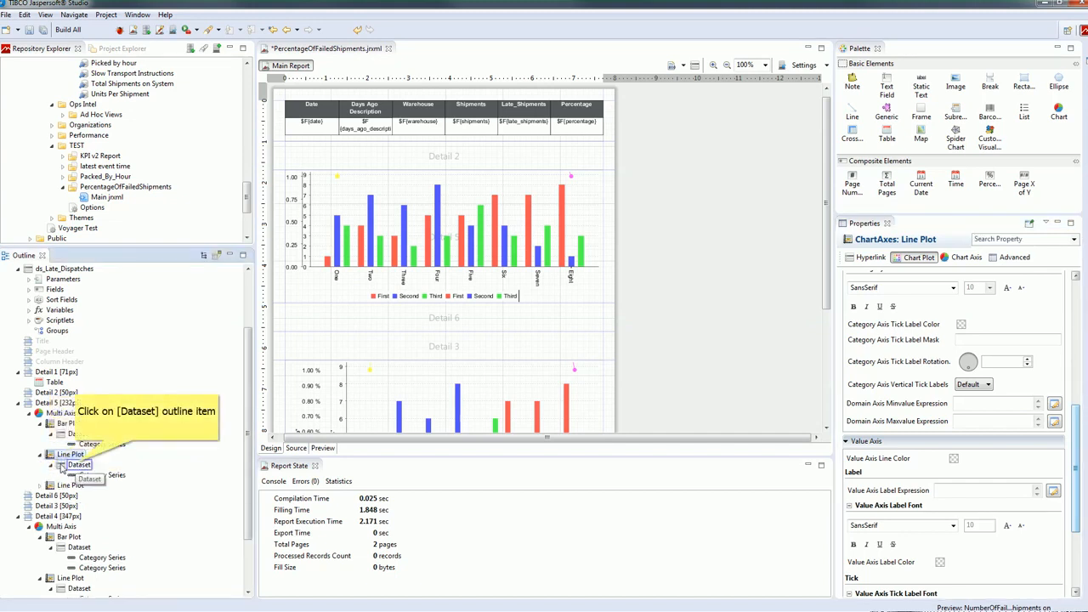
pyautogui.click(77, 465)
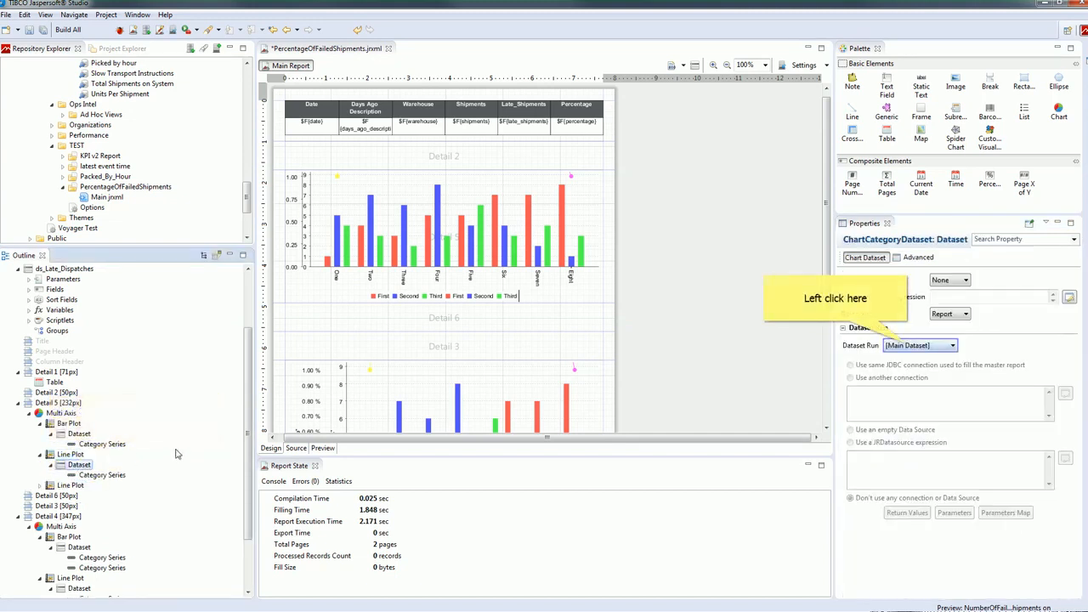
pyautogui.click(908, 347)
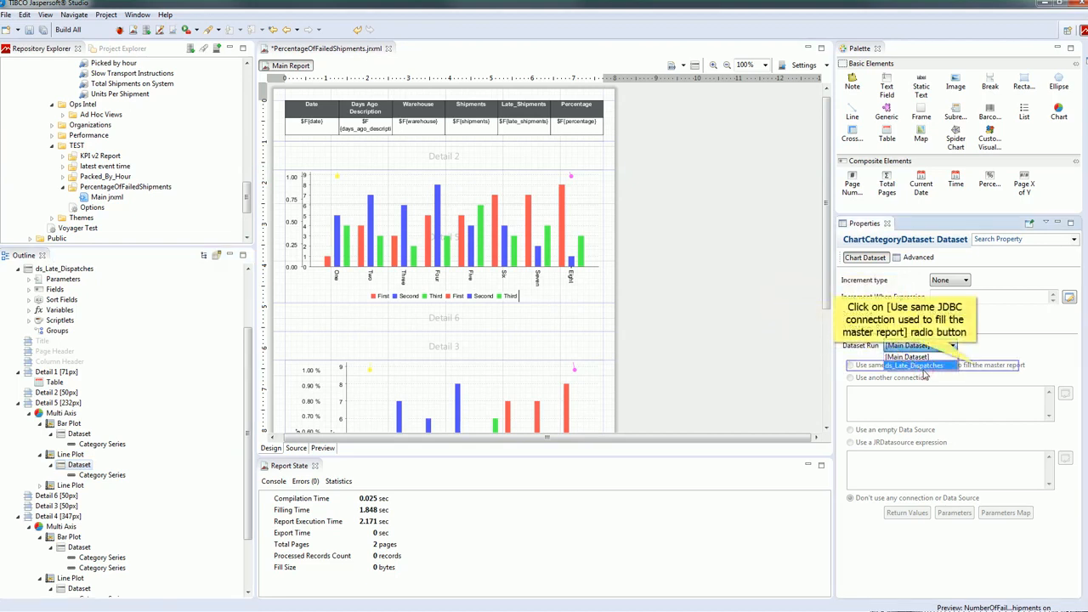
pyautogui.click(978, 368)
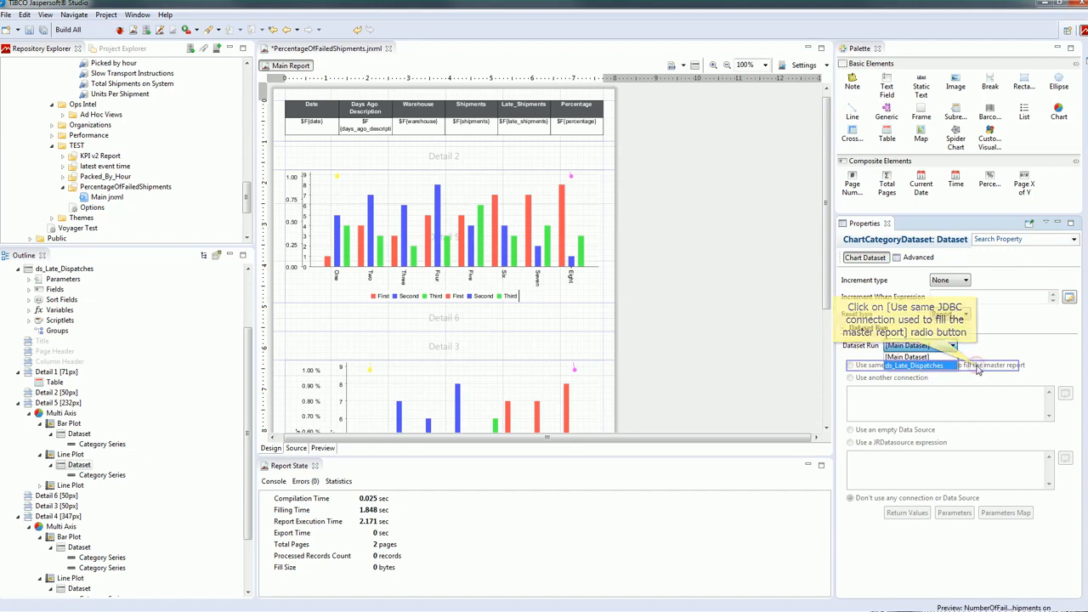
pyautogui.click(912, 349)
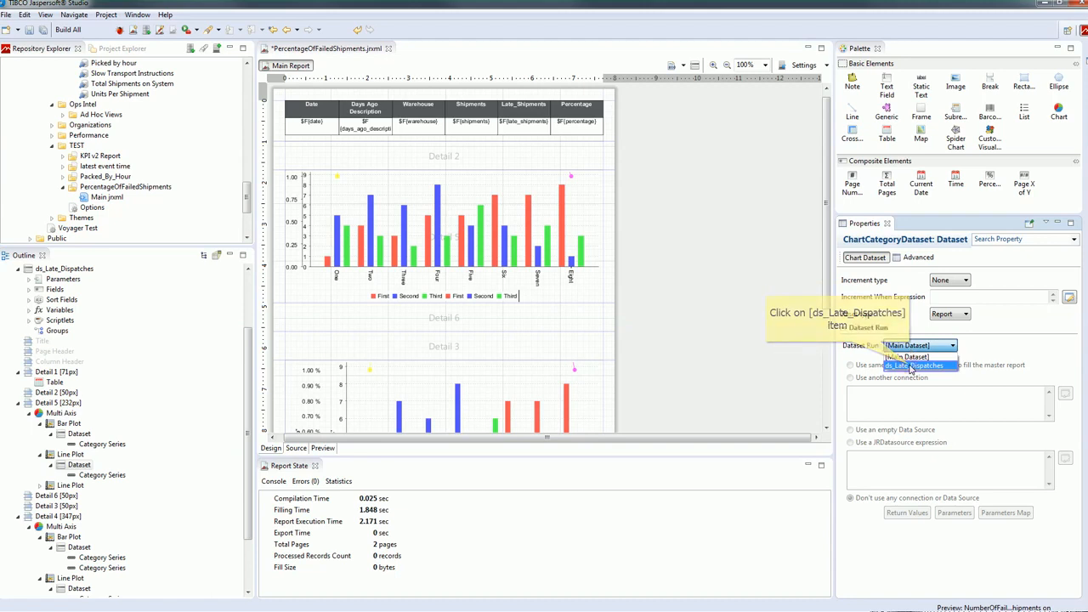
pyautogui.click(911, 366)
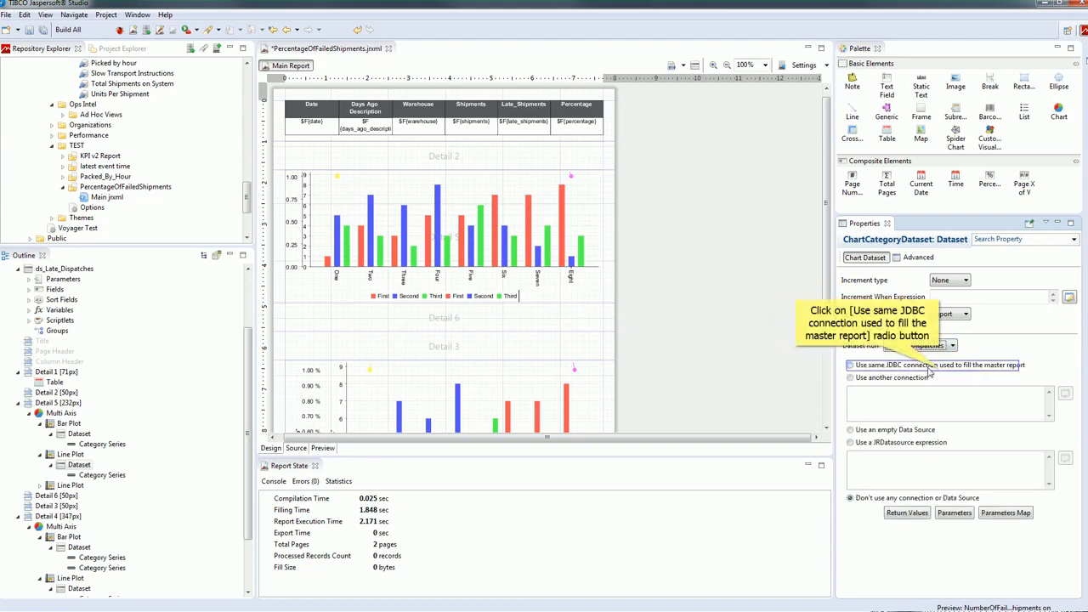
# - Clear the category expression of the category series under the first Line Plot in Detail 5
pyautogui.click(85, 485)
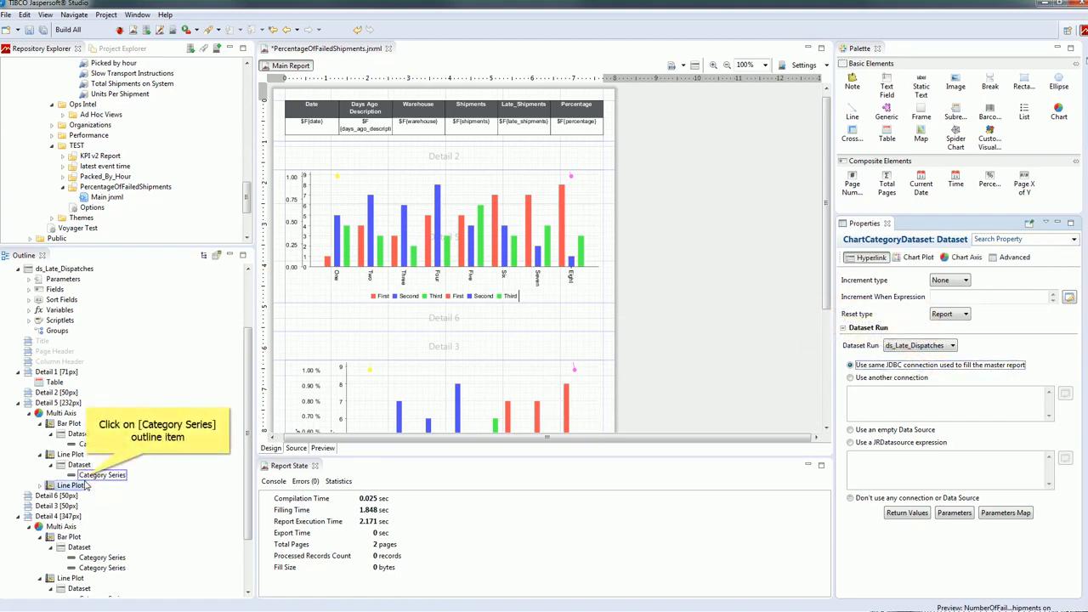
pyautogui.click(90, 476)
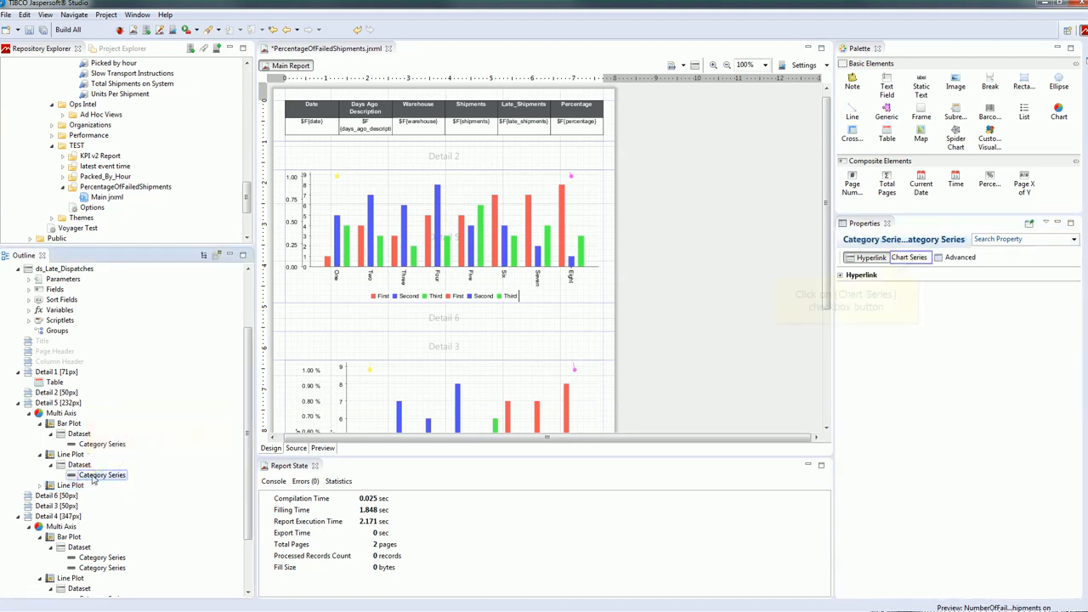
pyautogui.click(918, 258)
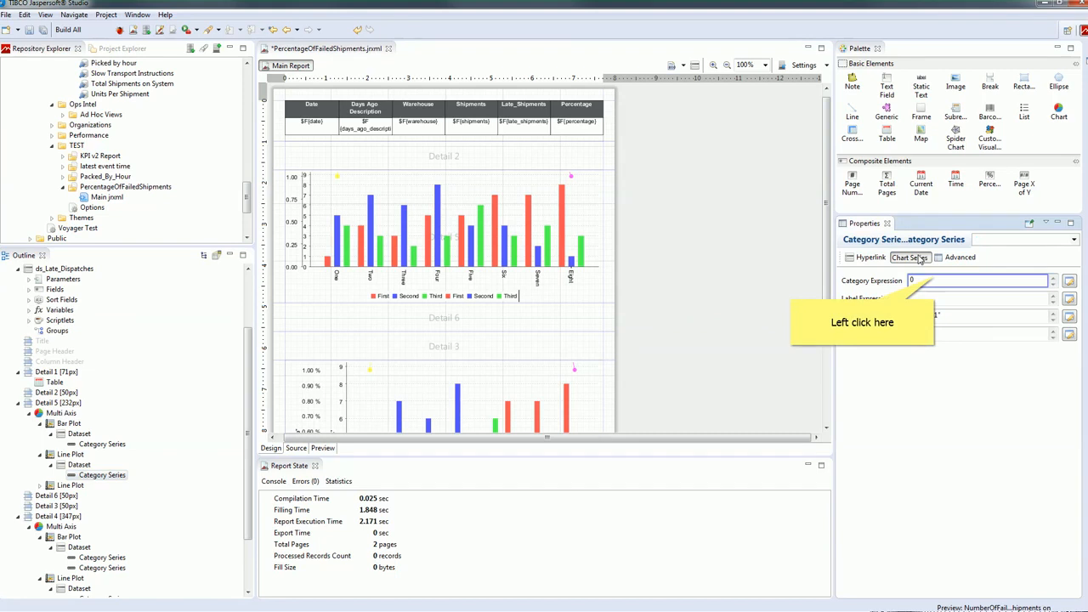
pyautogui.click(936, 278)
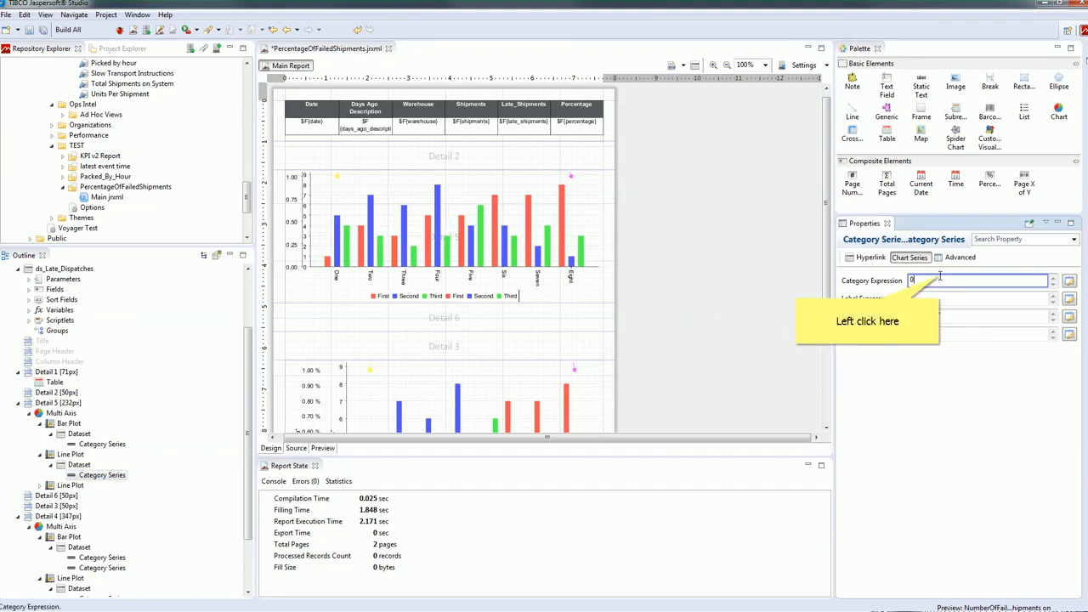
pyautogui.press('BackSpace')
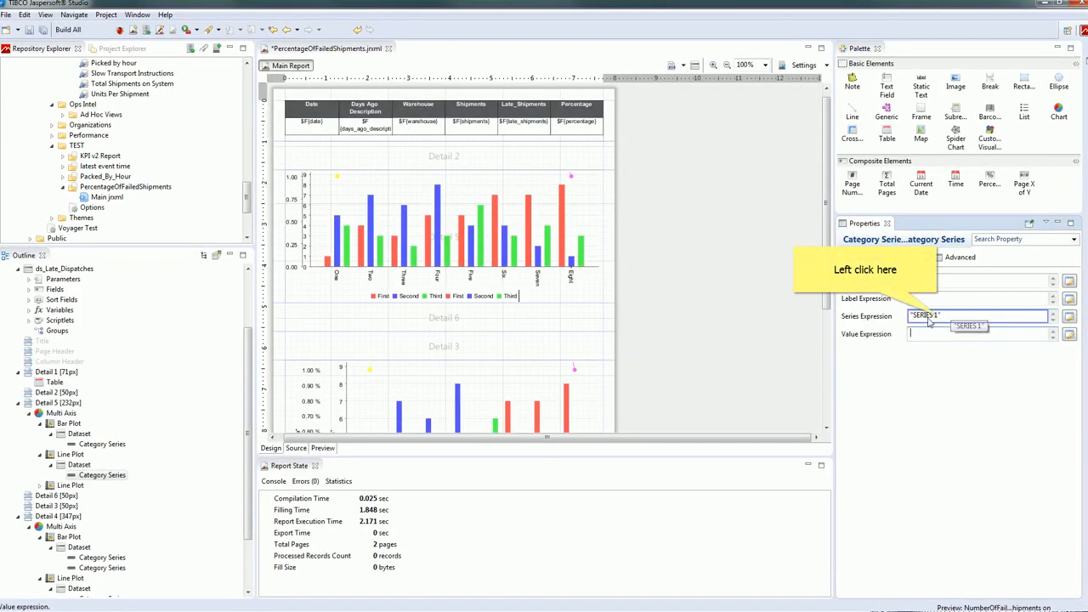
# - Set the Line Plot category series' series expression to "Percentages"
pyautogui.click(939, 317)
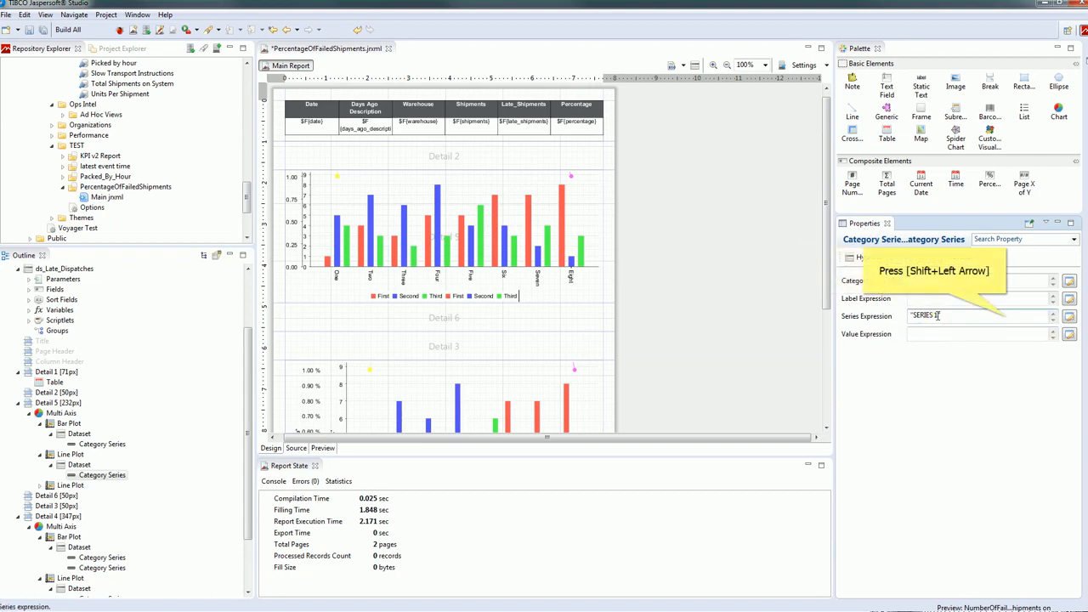
pyautogui.hotkey('shift', 'Left')
pyautogui.hotkey('shift', 'Left')
pyautogui.hotkey('shift', 'Left')
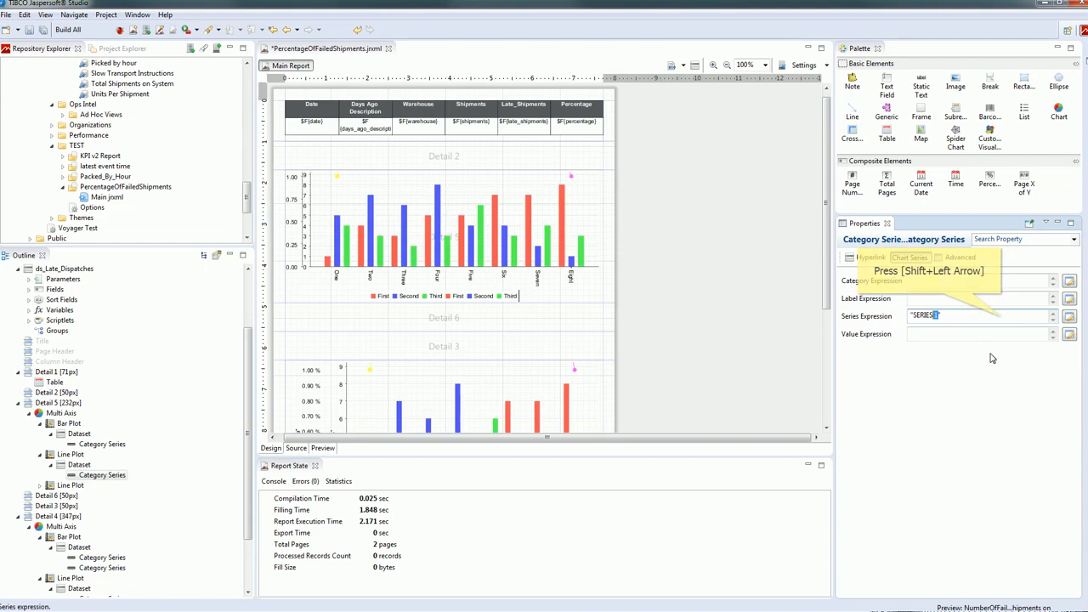
pyautogui.hotkey('shift', 'Left')
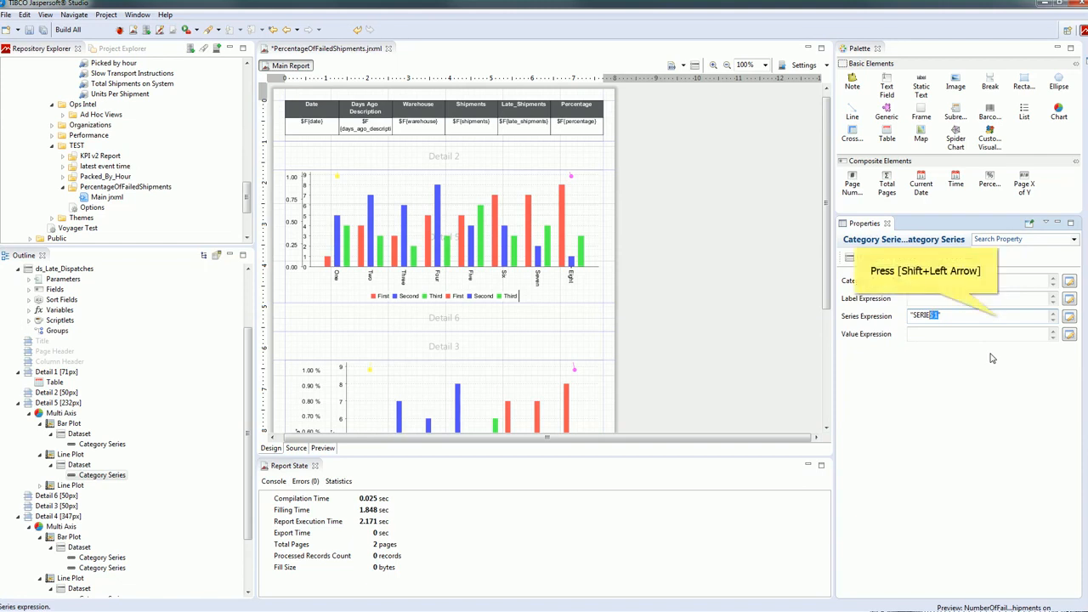
pyautogui.hotkey('shift', 'Left')
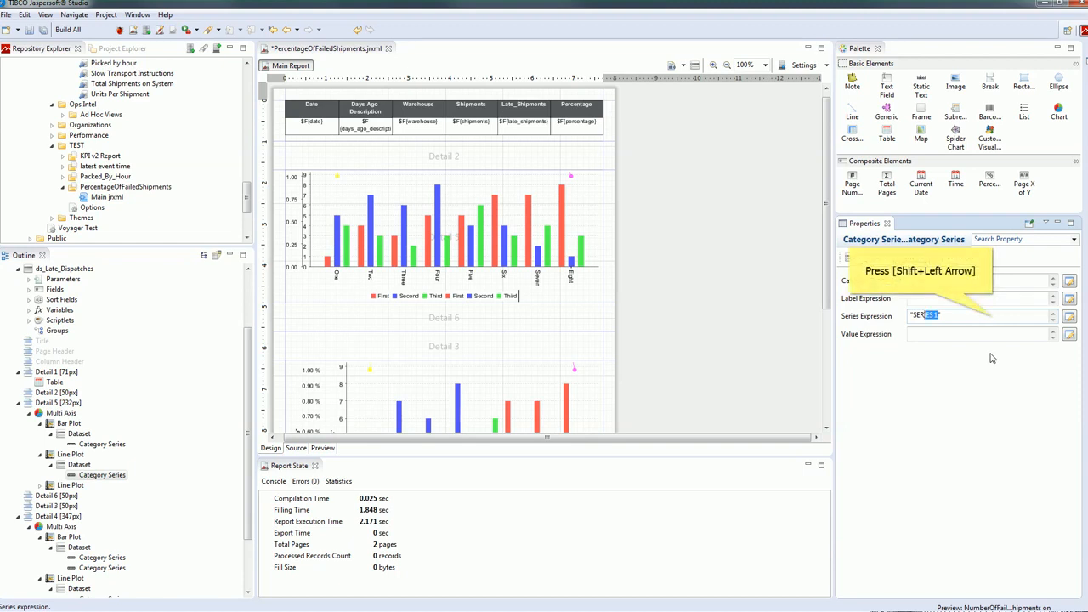
pyautogui.hotkey('shift', 'Left')
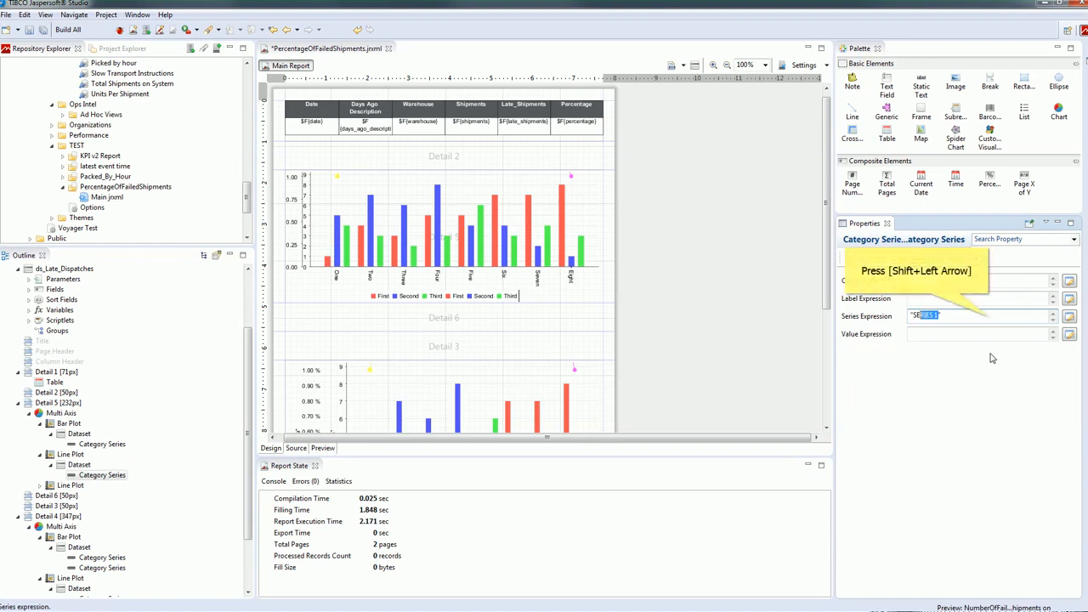
pyautogui.hotkey('shift', 'Left')
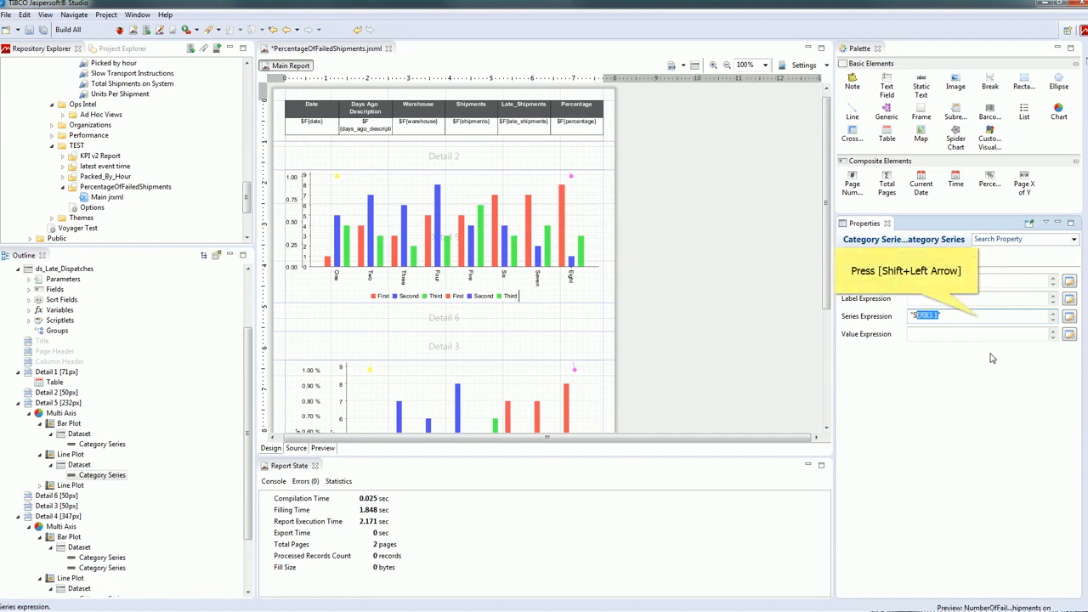
pyautogui.hotkey('shift', 'Left')
pyautogui.write('Pe')
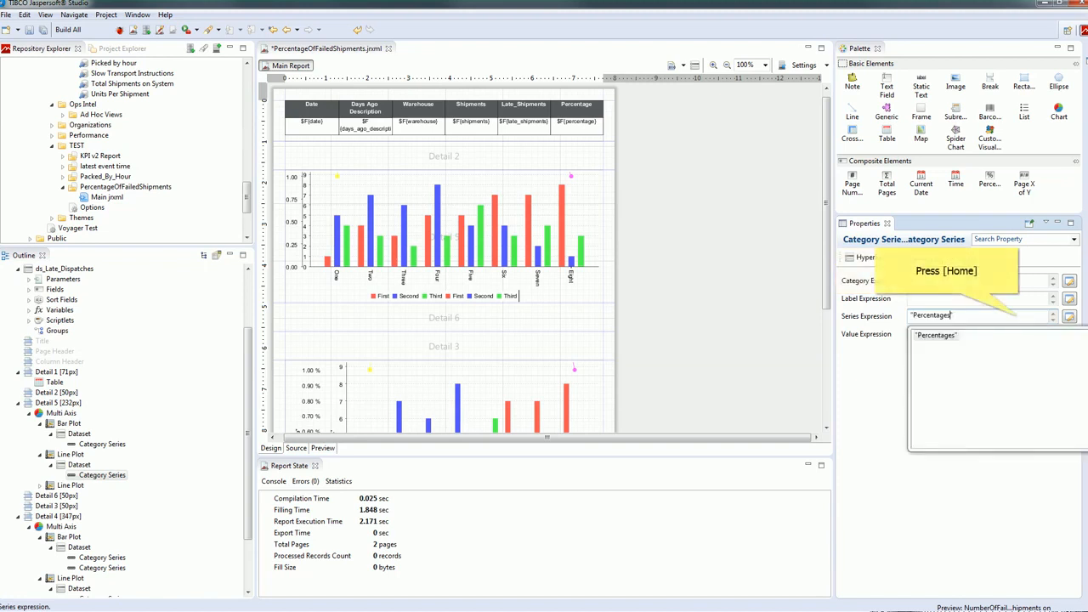
# - Extend the series expression with a leading word so that it reads "Lates Percentages"
pyautogui.press('Home')
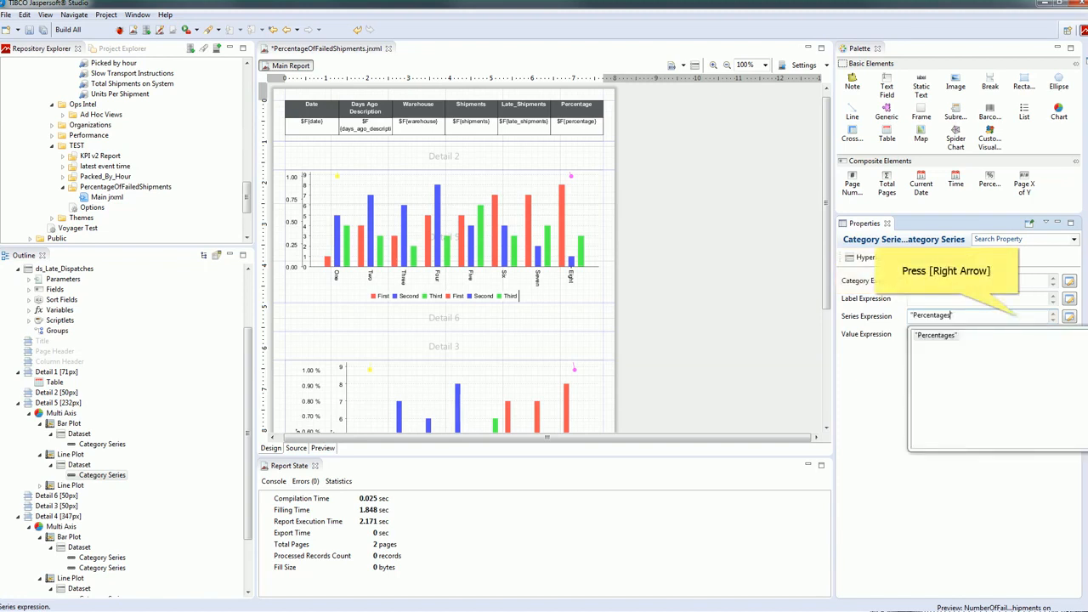
pyautogui.press('Right')
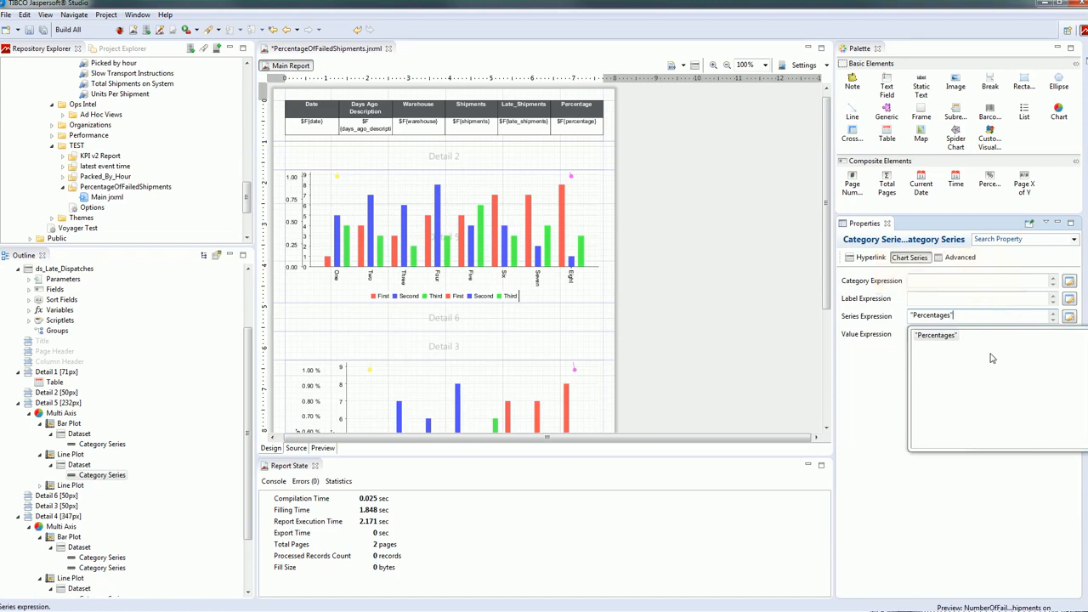
pyautogui.click(914, 317)
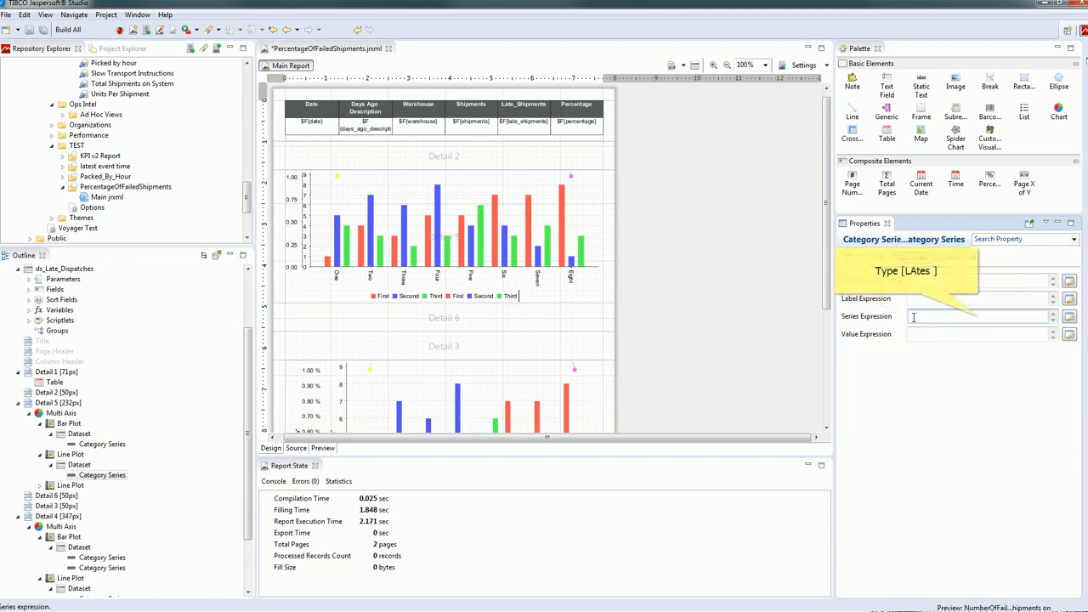
pyautogui.write('LAtes Percentages"')
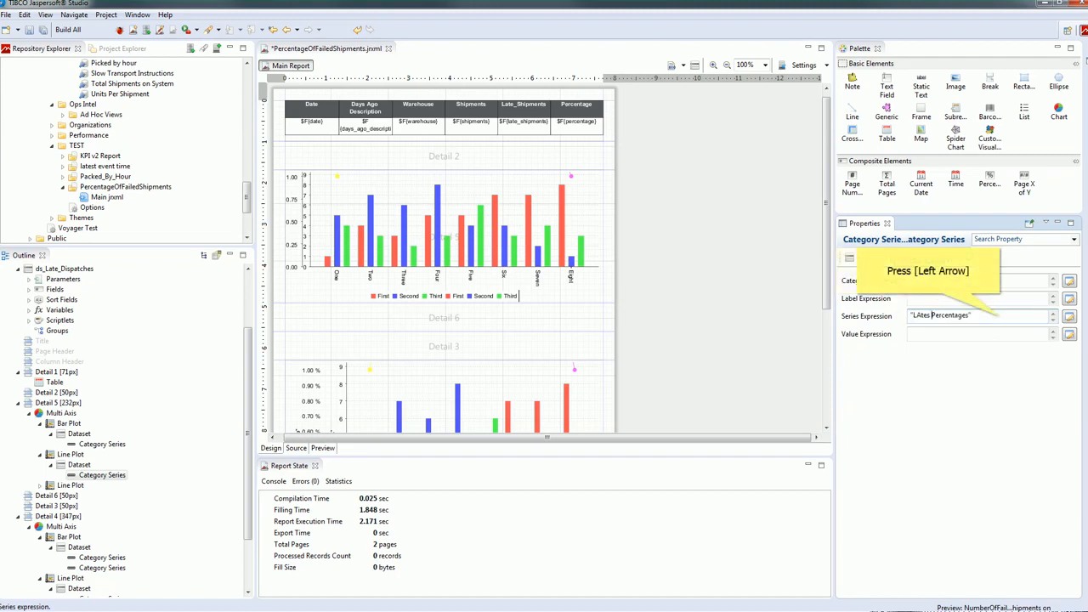
pyautogui.press('Left')
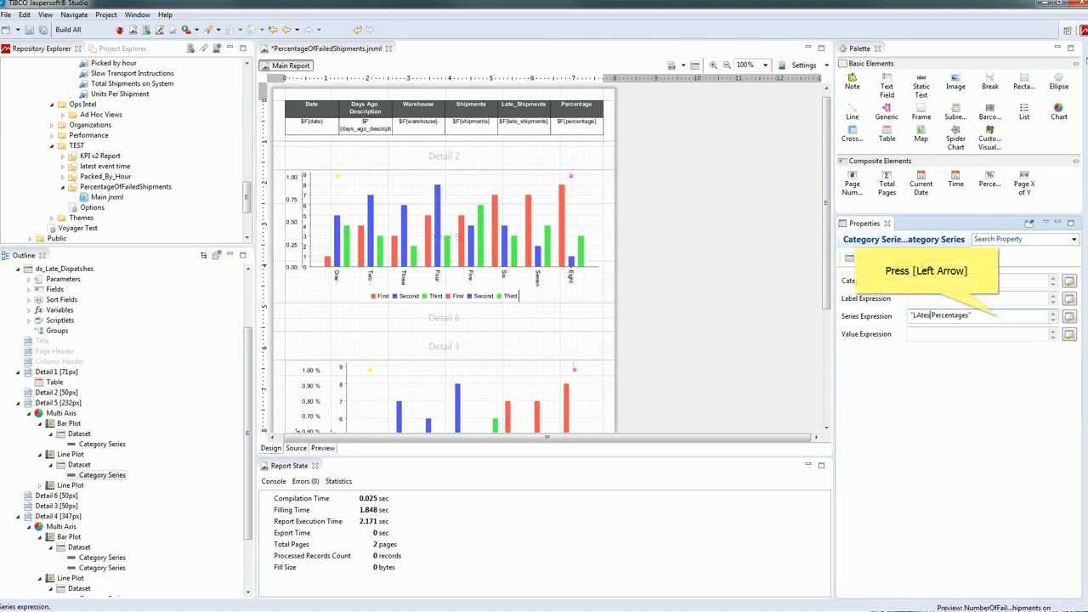
pyautogui.press('Left')
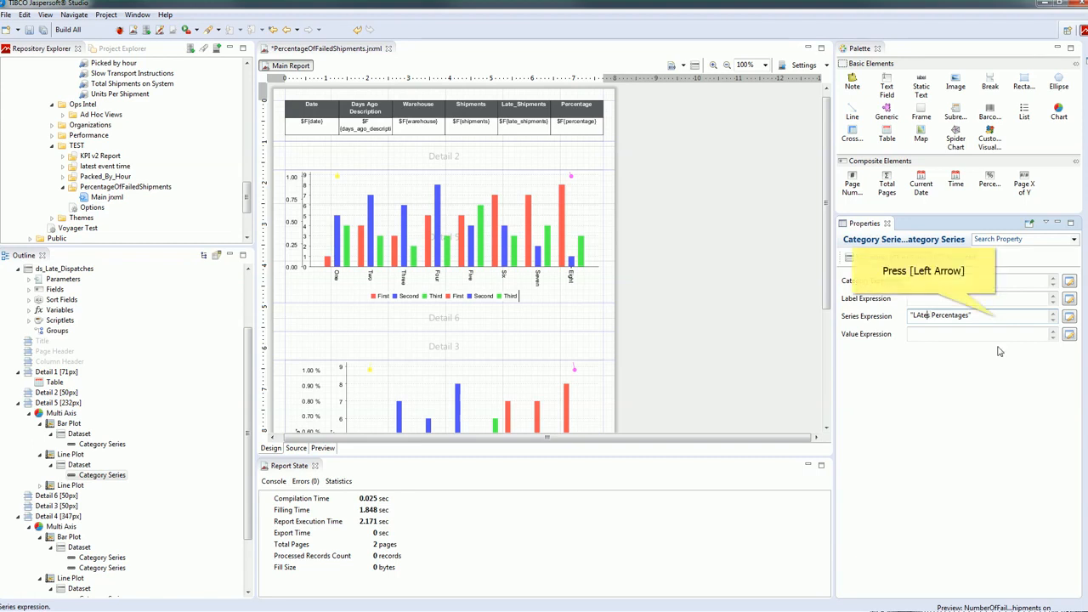
pyautogui.press('Left')
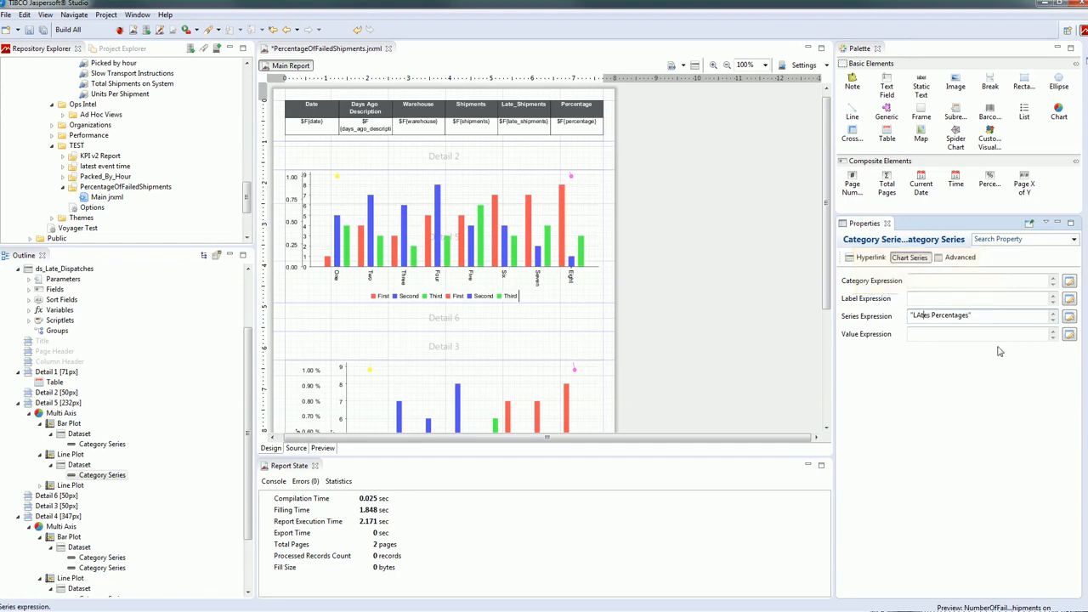
pyautogui.press('Left')
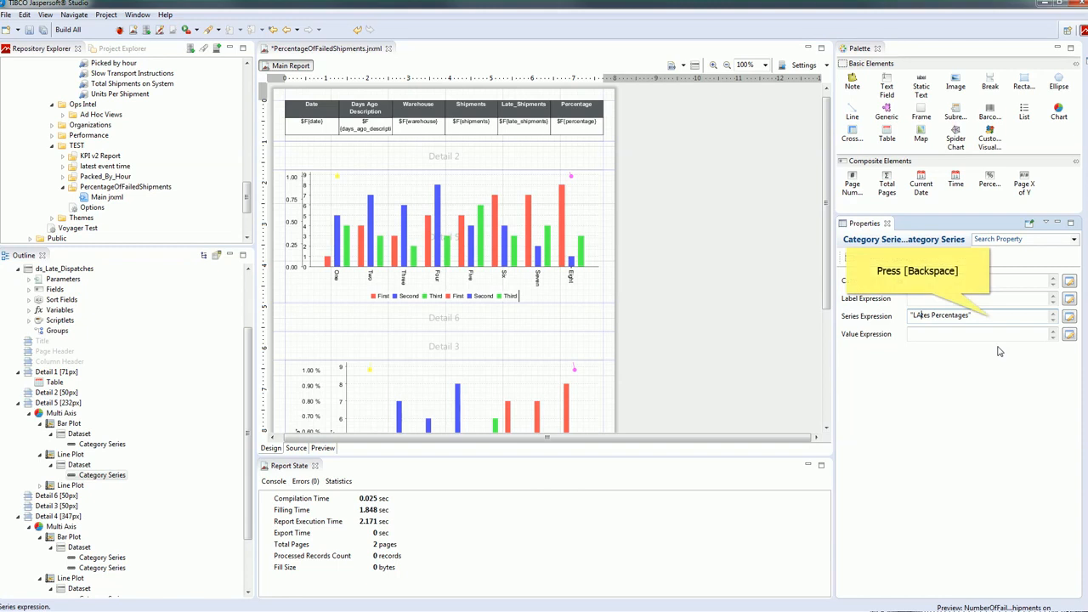
pyautogui.press('BackSpace')
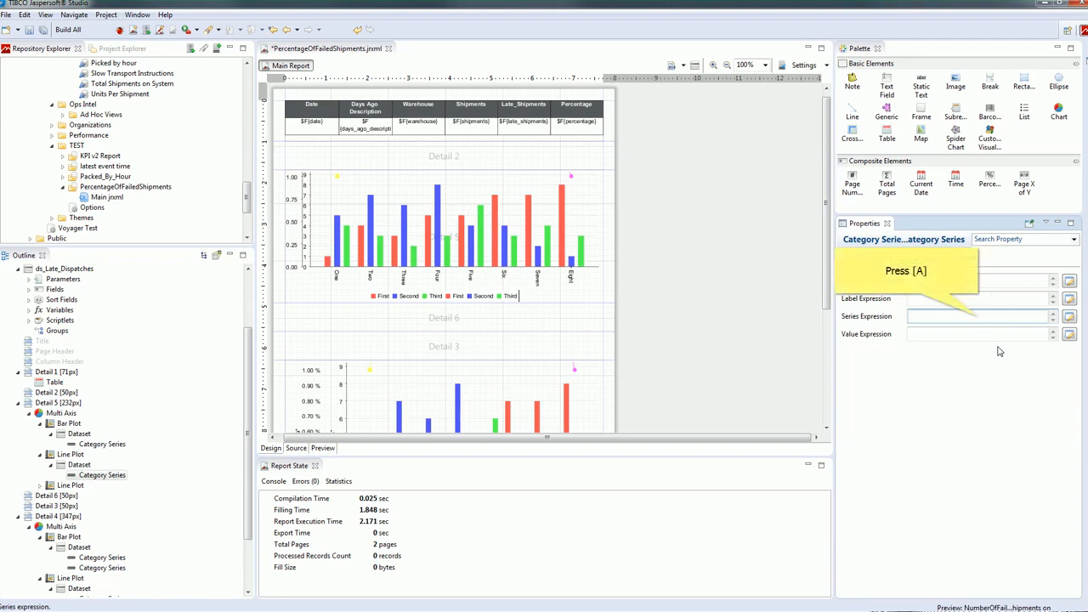
pyautogui.write('at')
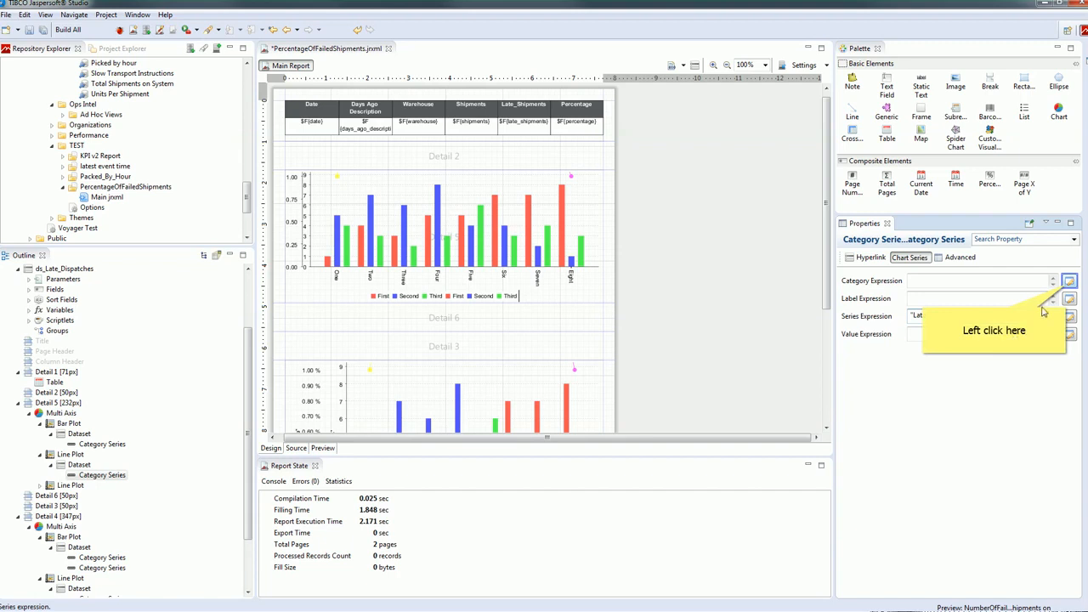
# - Set the series' category expression to $F{days_ago_description} and its value expression to $F{percentage}
pyautogui.click(1069, 281)
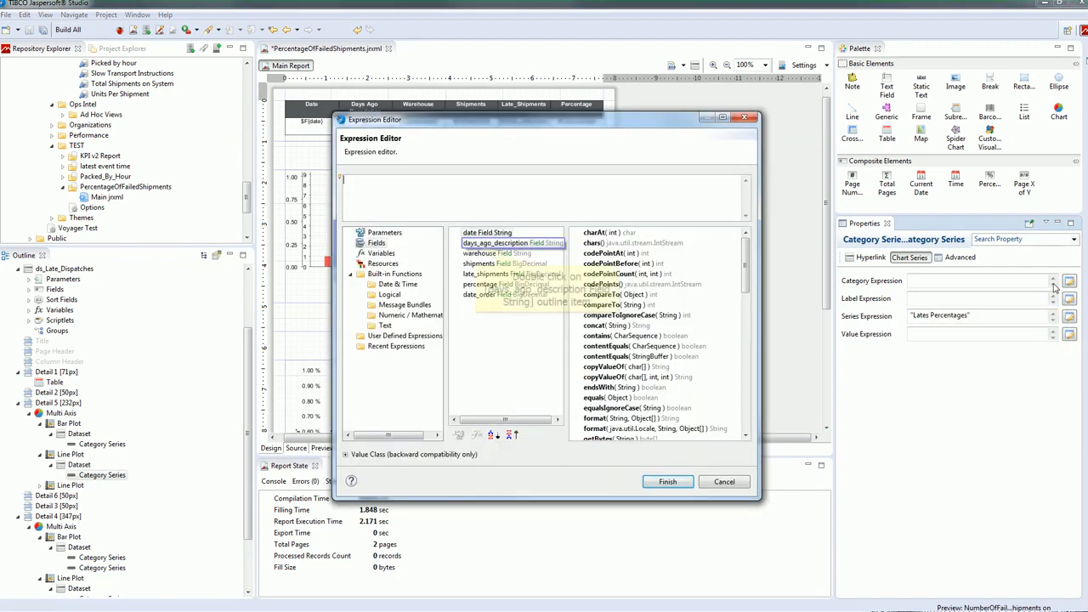
pyautogui.doubleClick(479, 245)
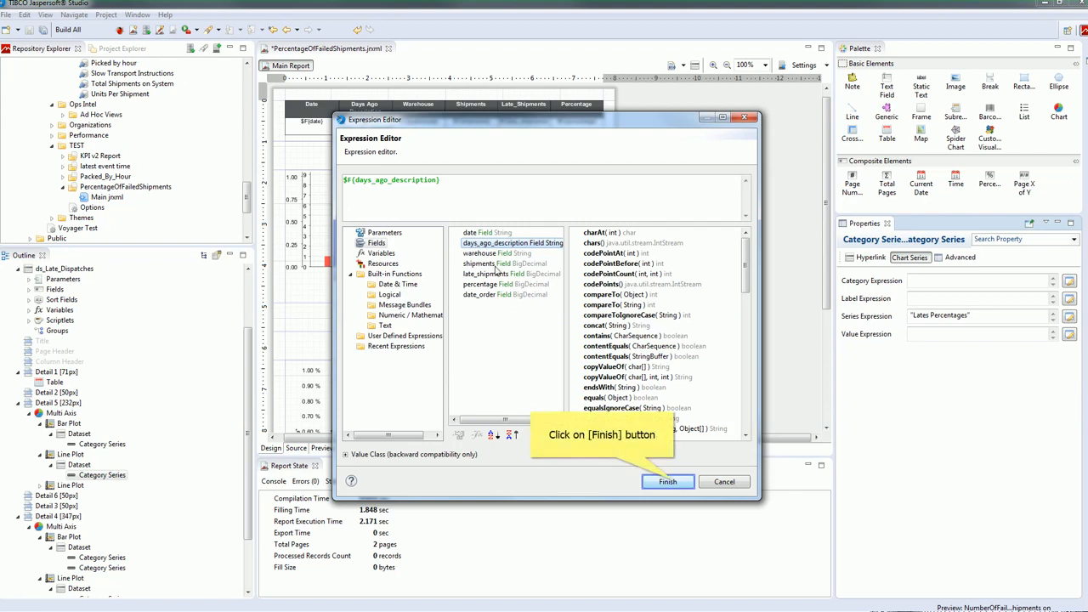
pyautogui.click(670, 481)
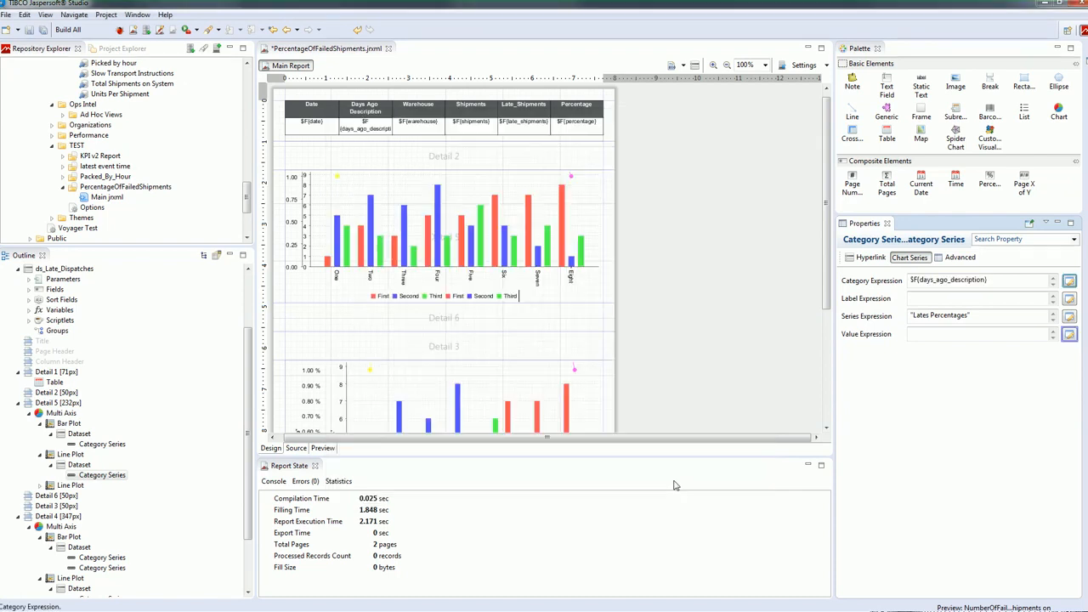
pyautogui.click(1069, 334)
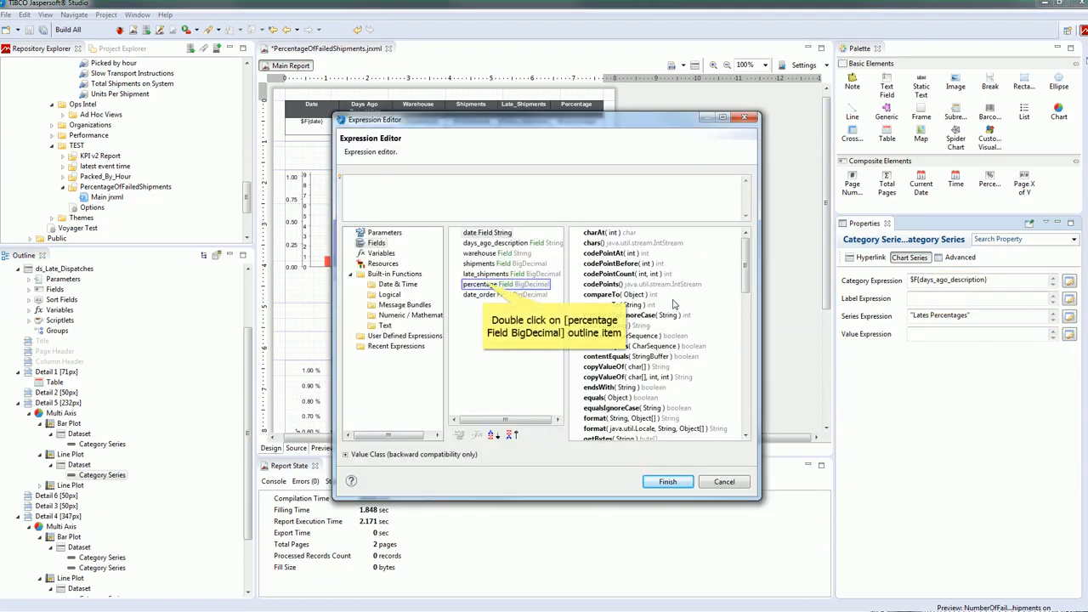
pyautogui.doubleClick(484, 283)
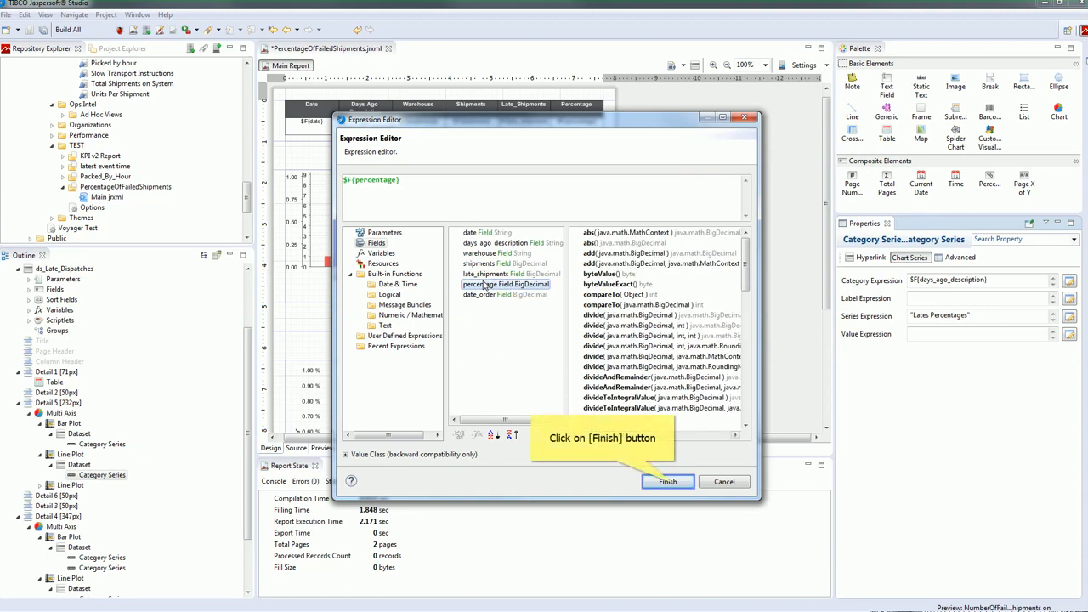
pyautogui.click(668, 482)
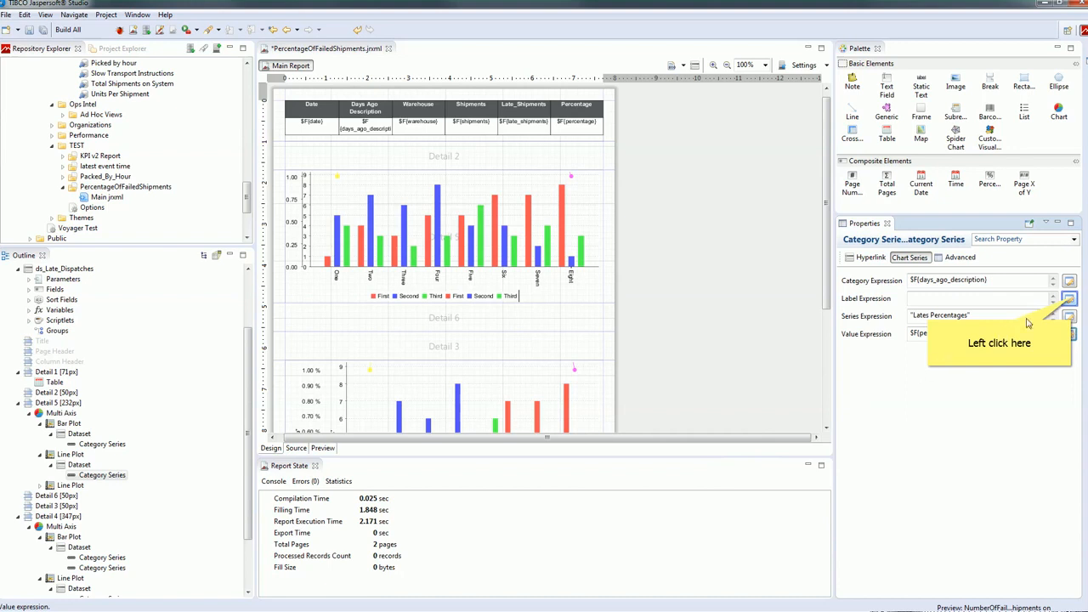
# - Set the label expression of the first Line Plot's category series in Detail 5 to TEXT($F{percentage}, "0.00")
pyautogui.click(1069, 298)
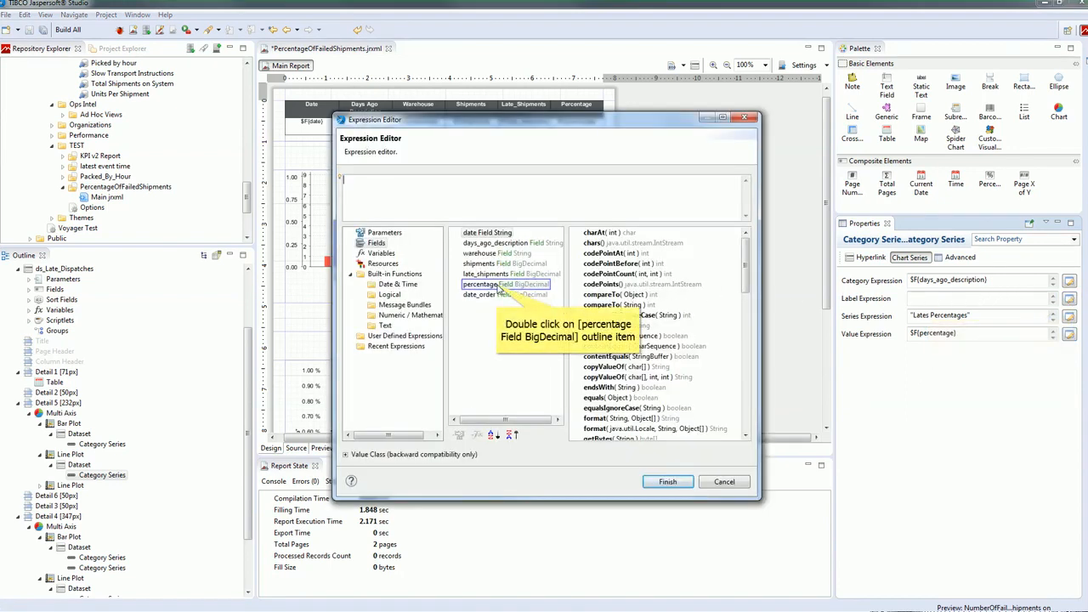
pyautogui.doubleClick(482, 284)
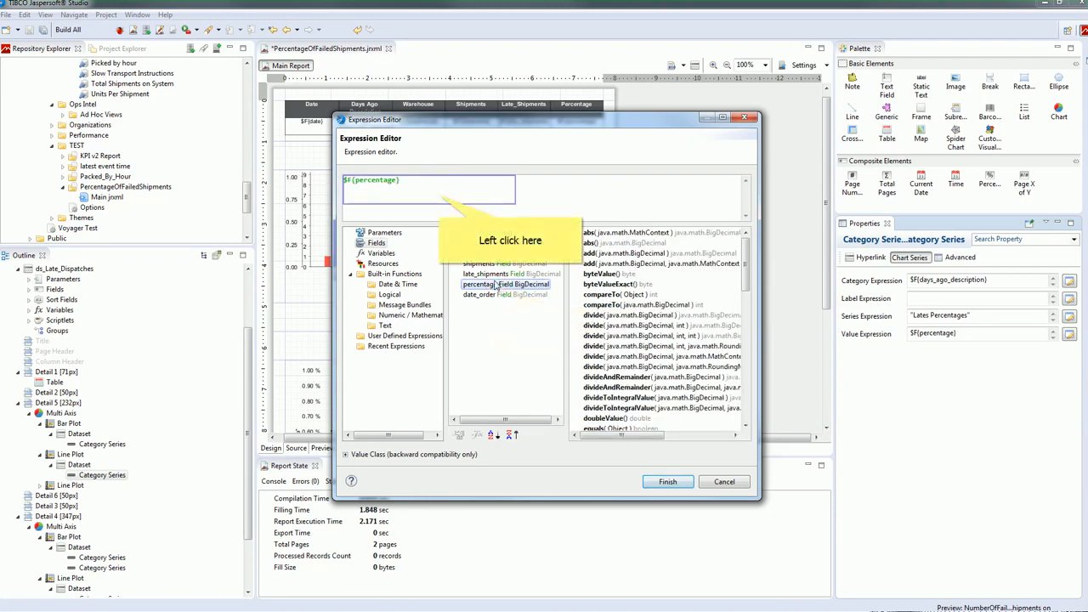
pyautogui.click(438, 195)
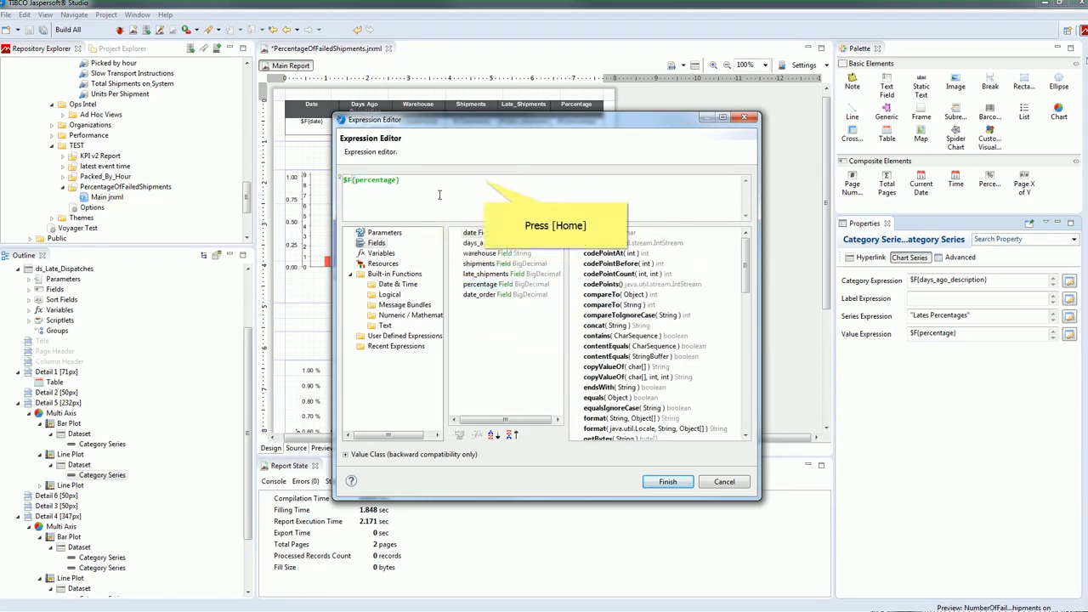
pyautogui.press('Home')
pyautogui.write('T')
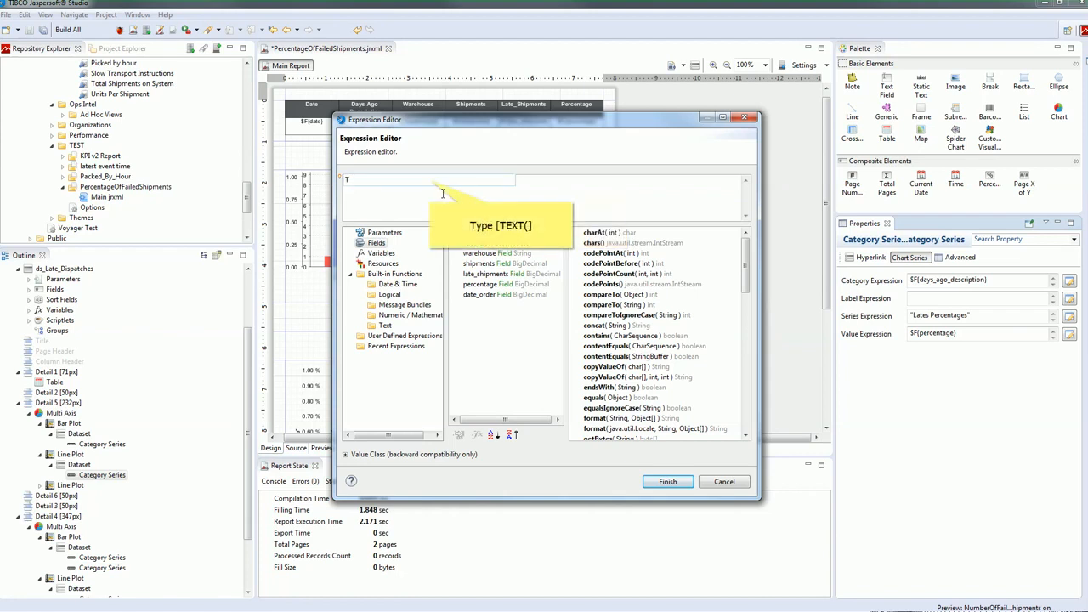
pyautogui.write('EXT($F{percentage')
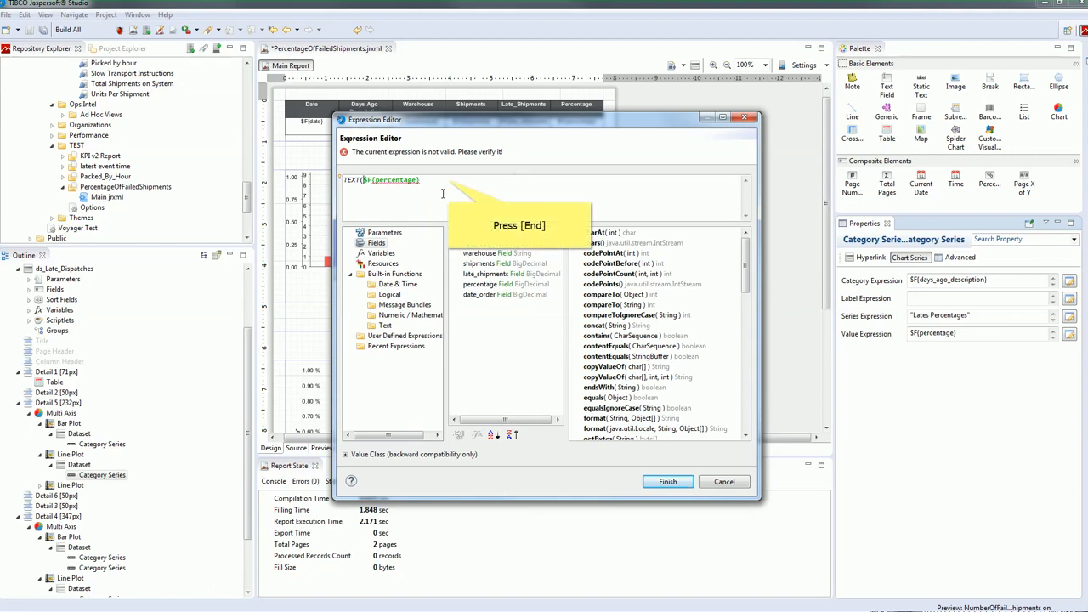
pyautogui.press('End')
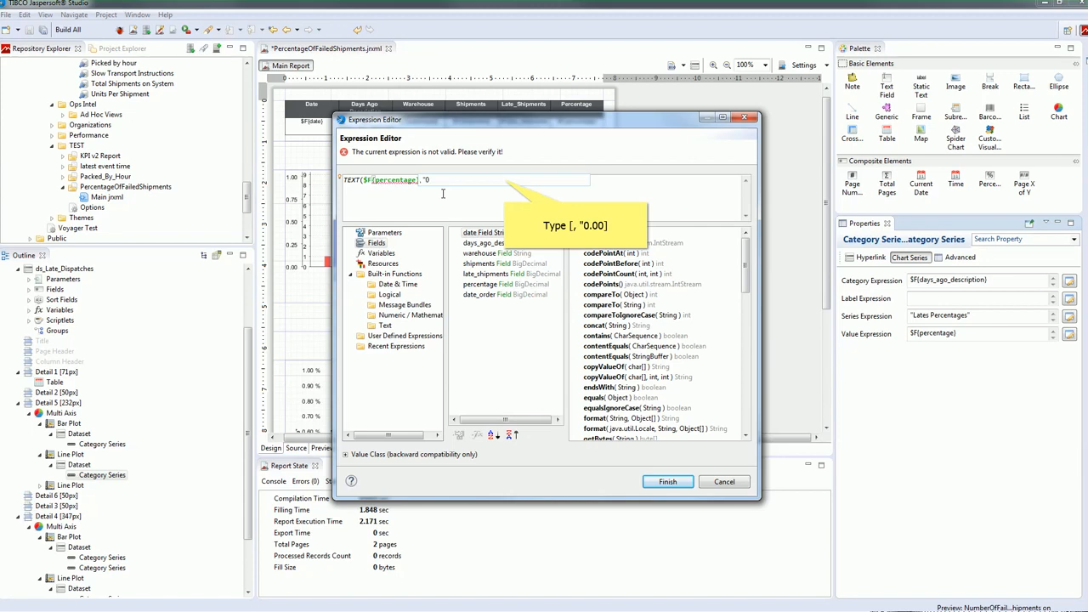
pyautogui.write(', "0.00"')
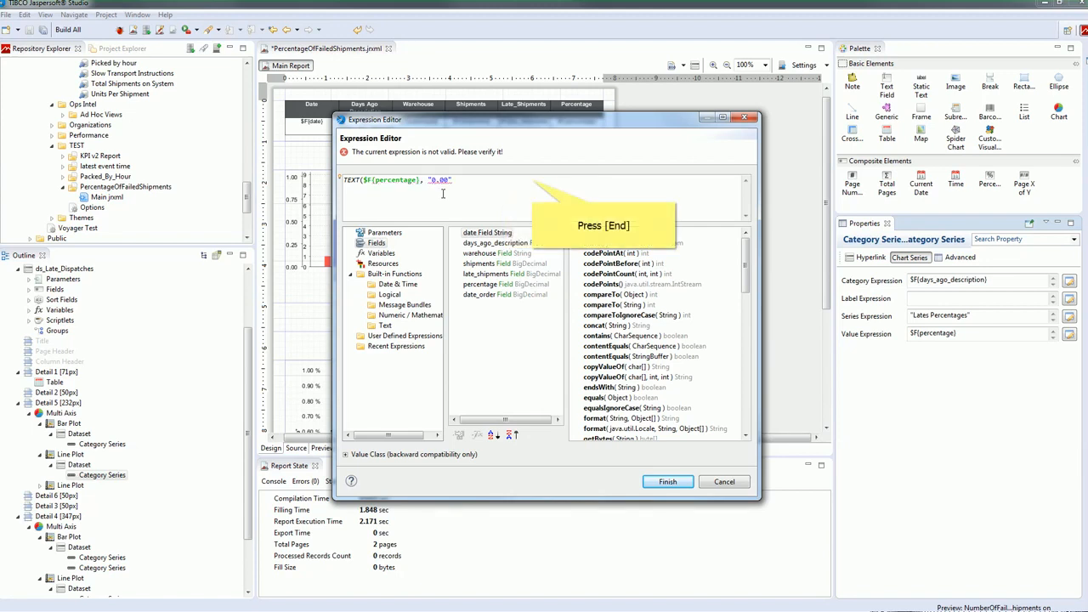
pyautogui.press('End')
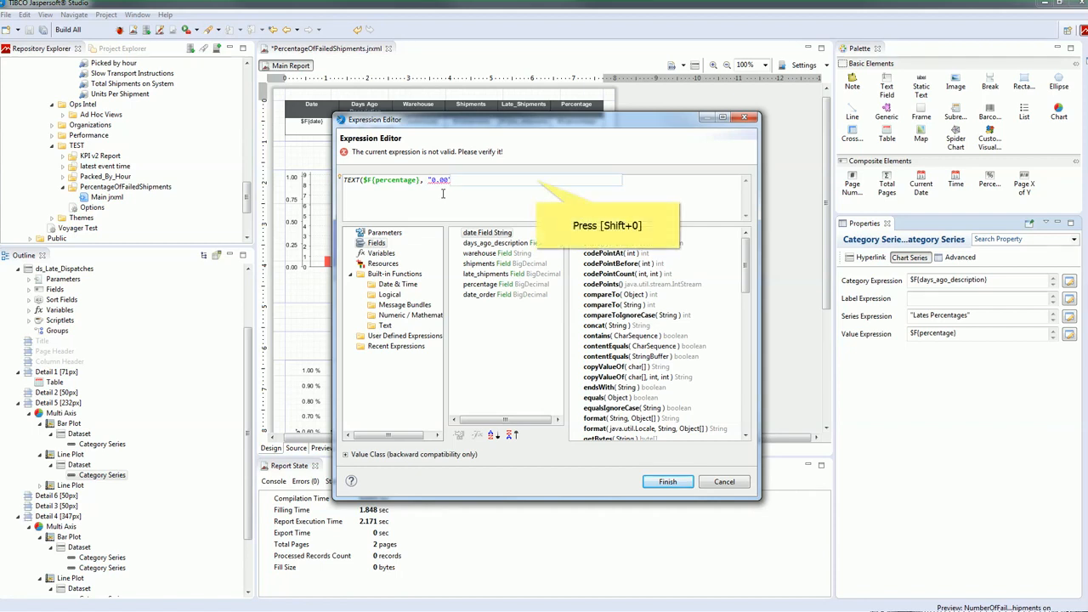
pyautogui.write(')')
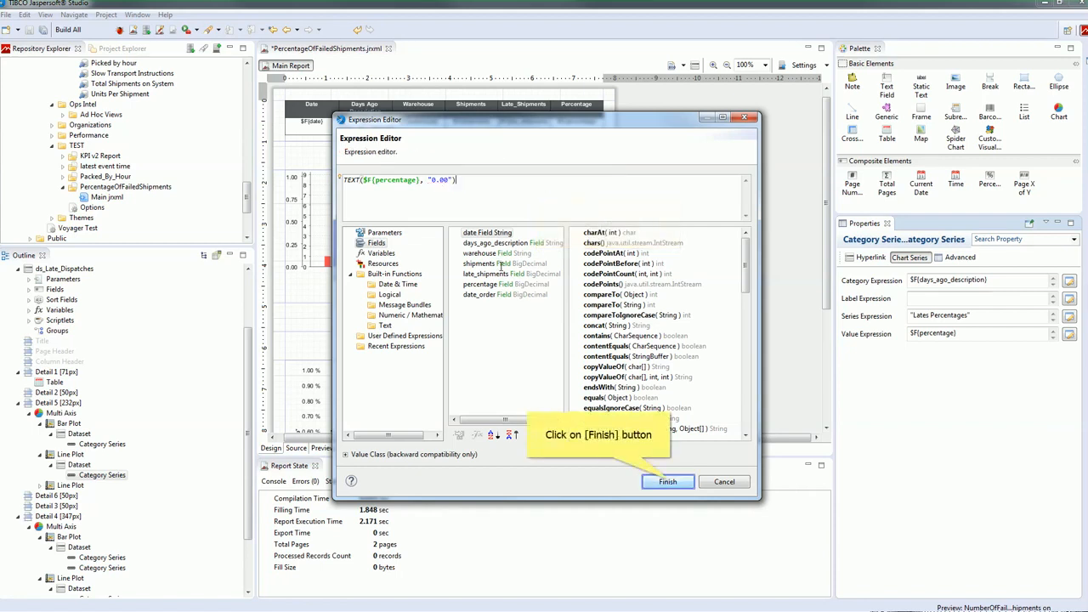
pyautogui.click(668, 482)
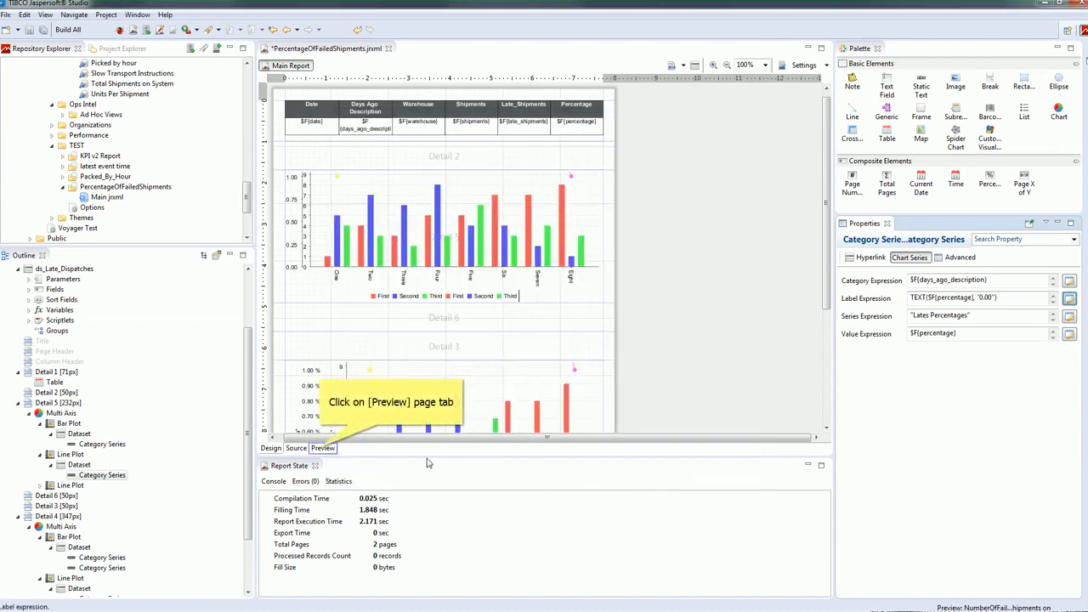
# - Preview the report and compare the chart plot settings of the Bar Plot and the first Line Plot in Detail 5
pyautogui.click(323, 448)
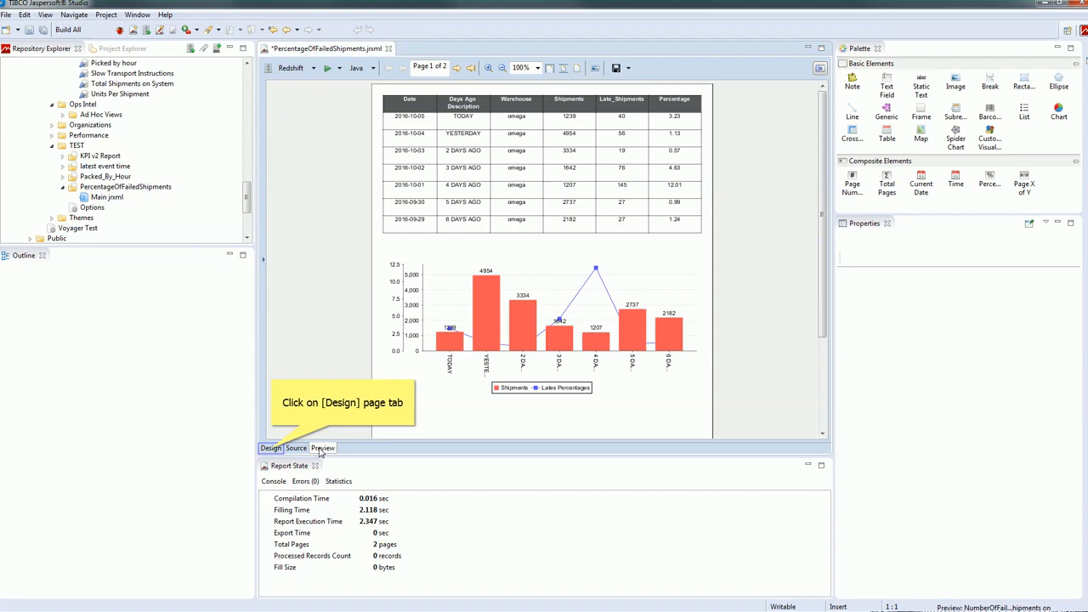
pyautogui.click(271, 448)
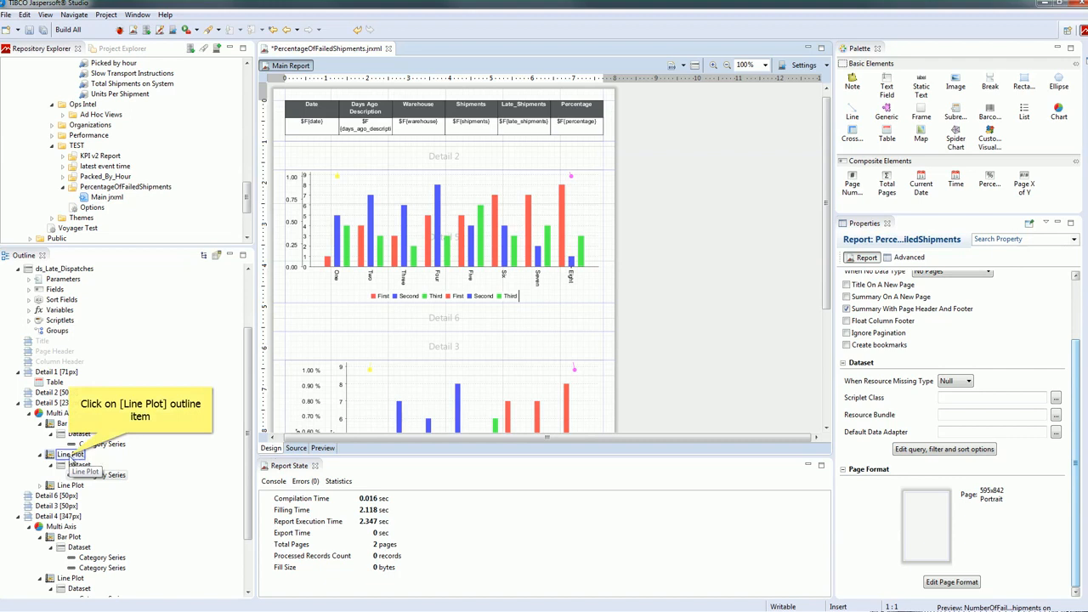
pyautogui.click(71, 455)
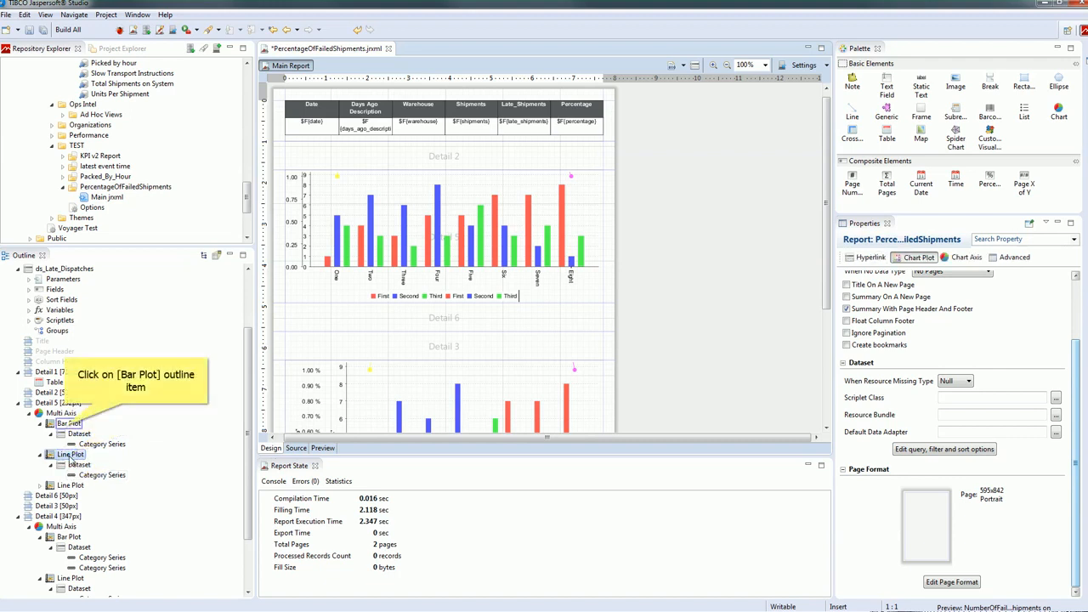
pyautogui.click(67, 425)
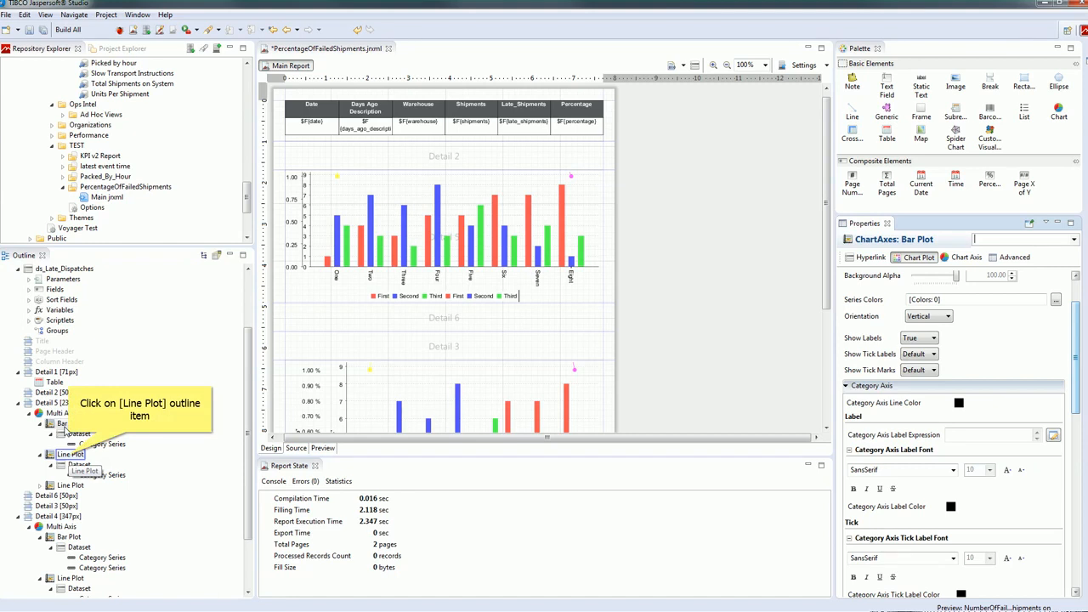
pyautogui.click(71, 455)
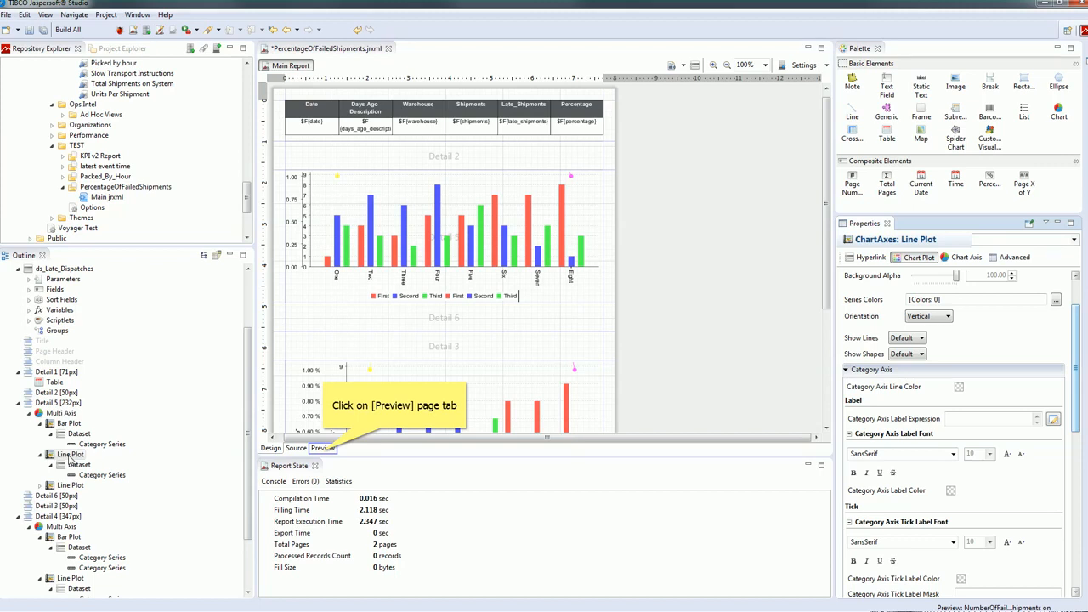
pyautogui.click(322, 448)
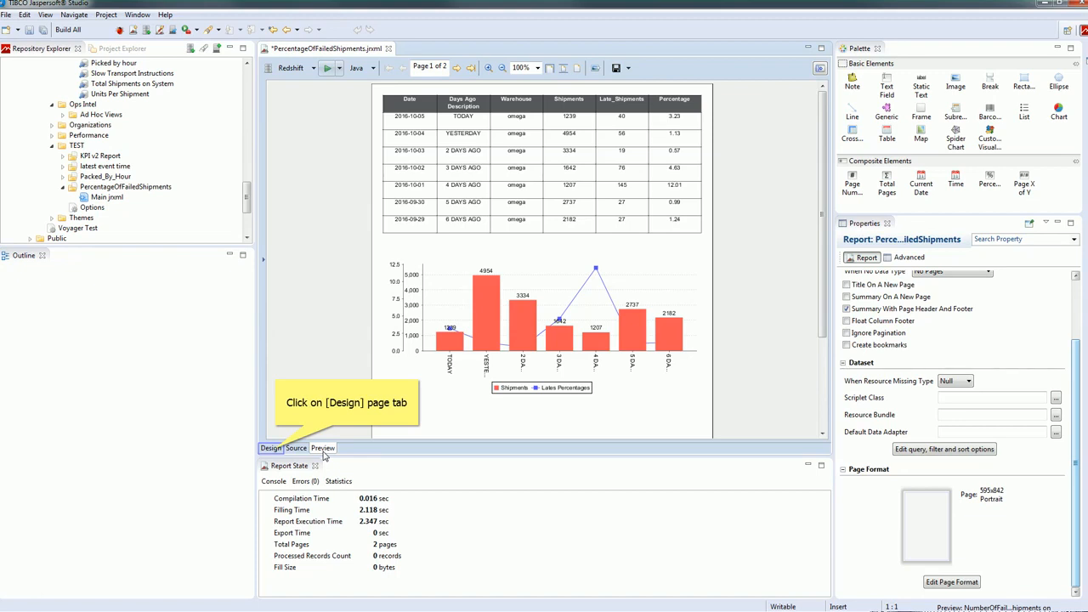
pyautogui.click(271, 449)
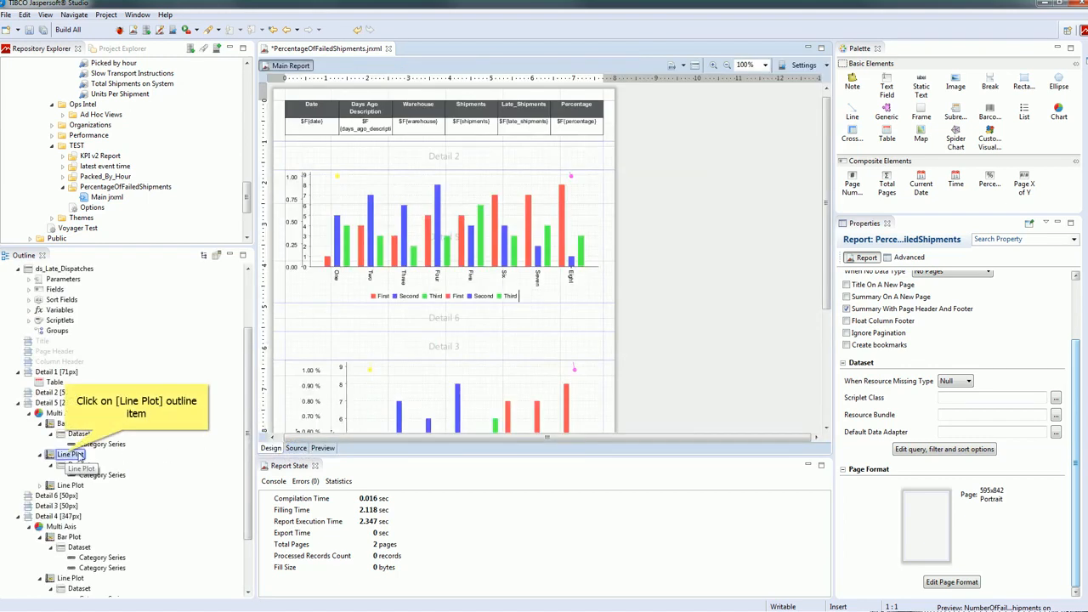
# - Set the value axis line color of the first Line Plot in Detail 5 to #FFFFFF with transparency 0
pyautogui.click(74, 455)
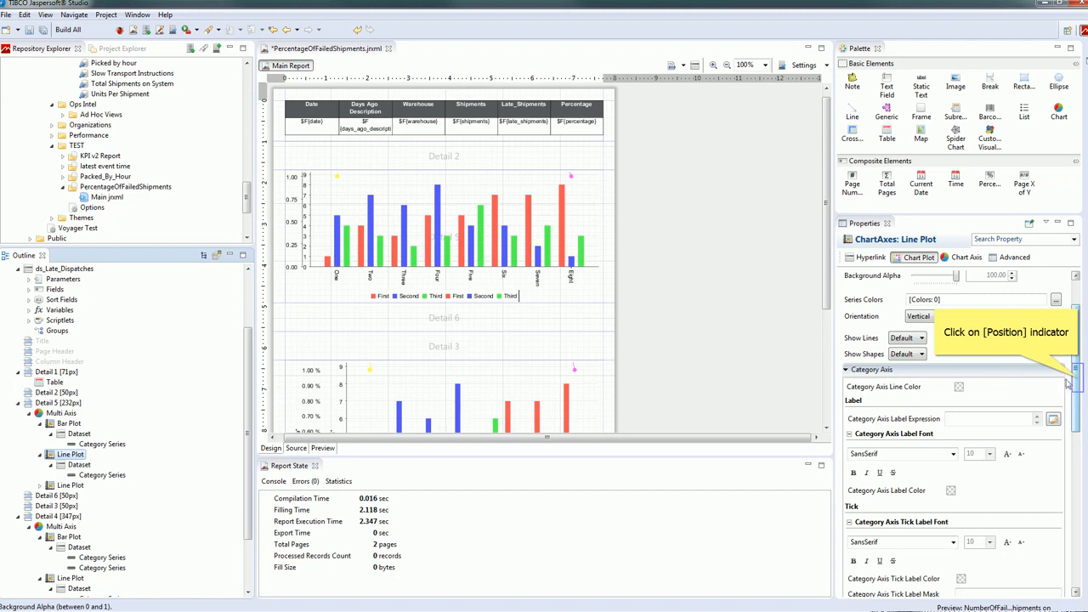
pyautogui.moveTo(1078, 383); pyautogui.dragTo(1085, 515)
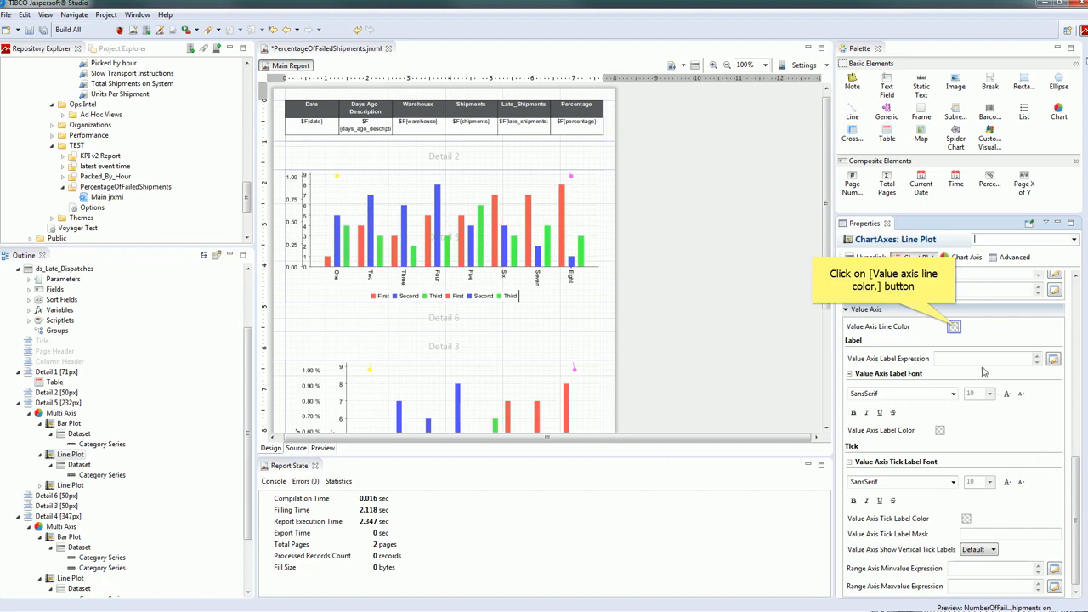
pyautogui.click(954, 329)
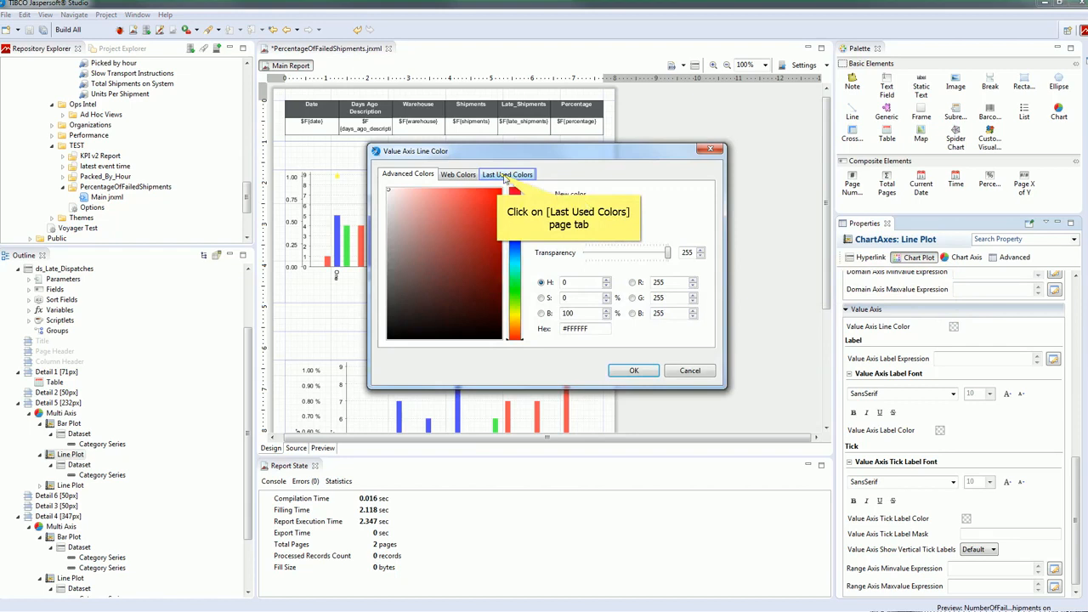
pyautogui.click(500, 176)
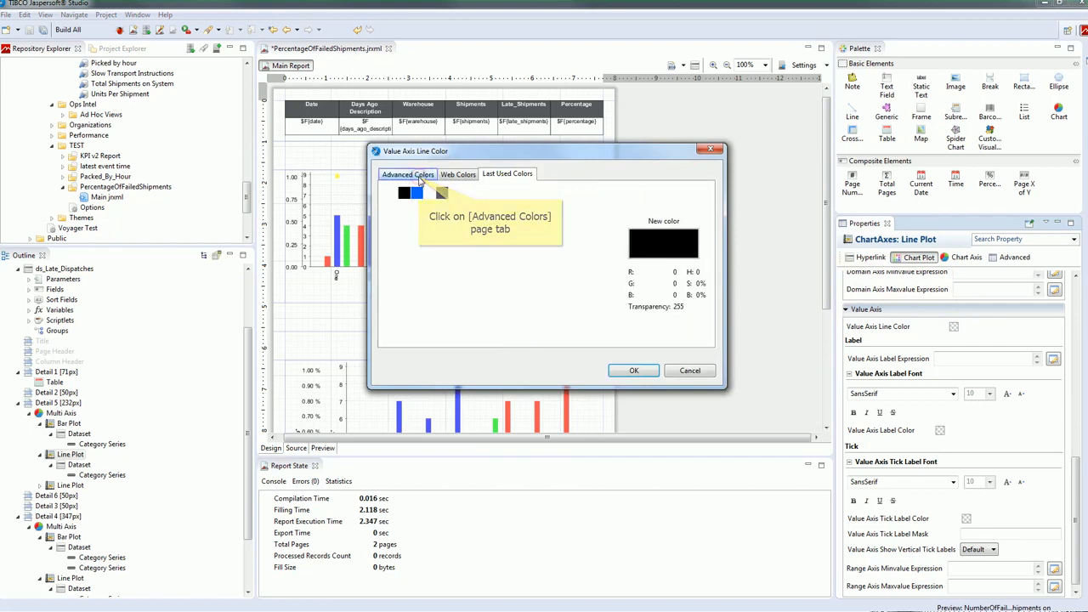
pyautogui.click(419, 180)
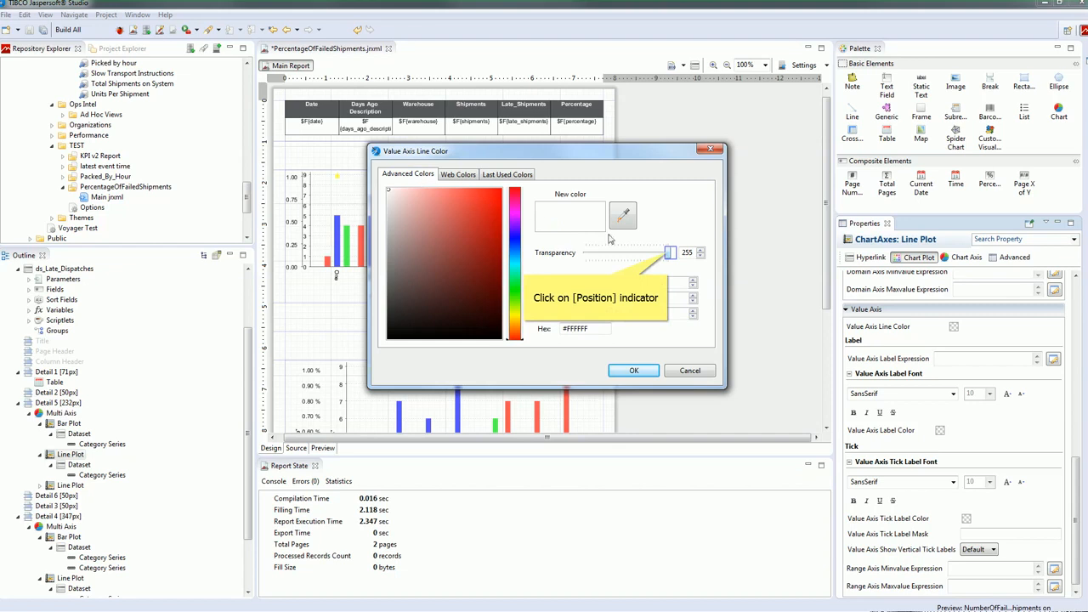
pyautogui.click(669, 255)
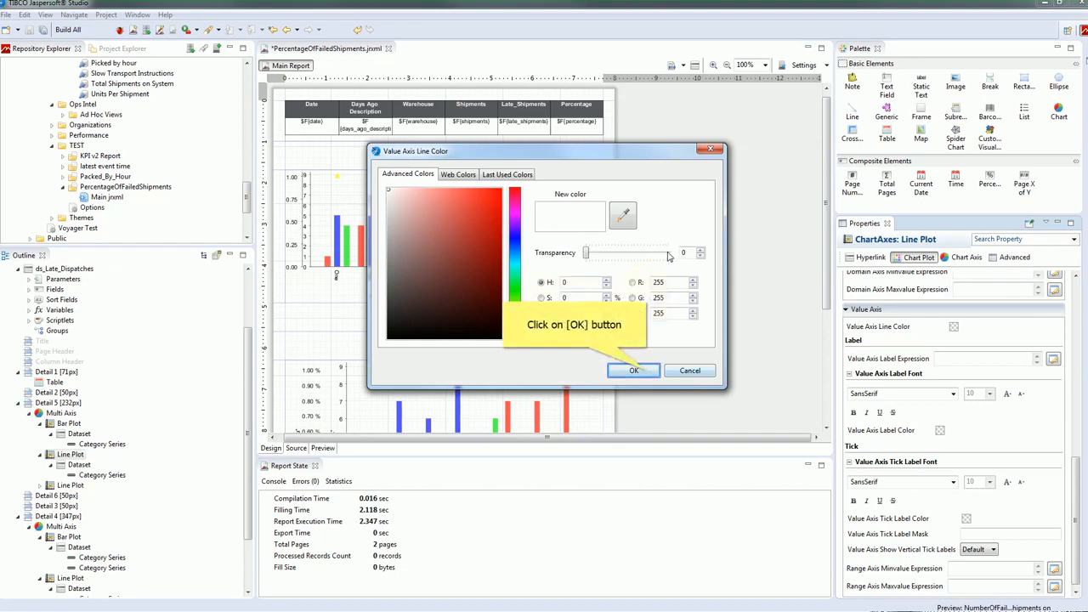
pyautogui.click(644, 371)
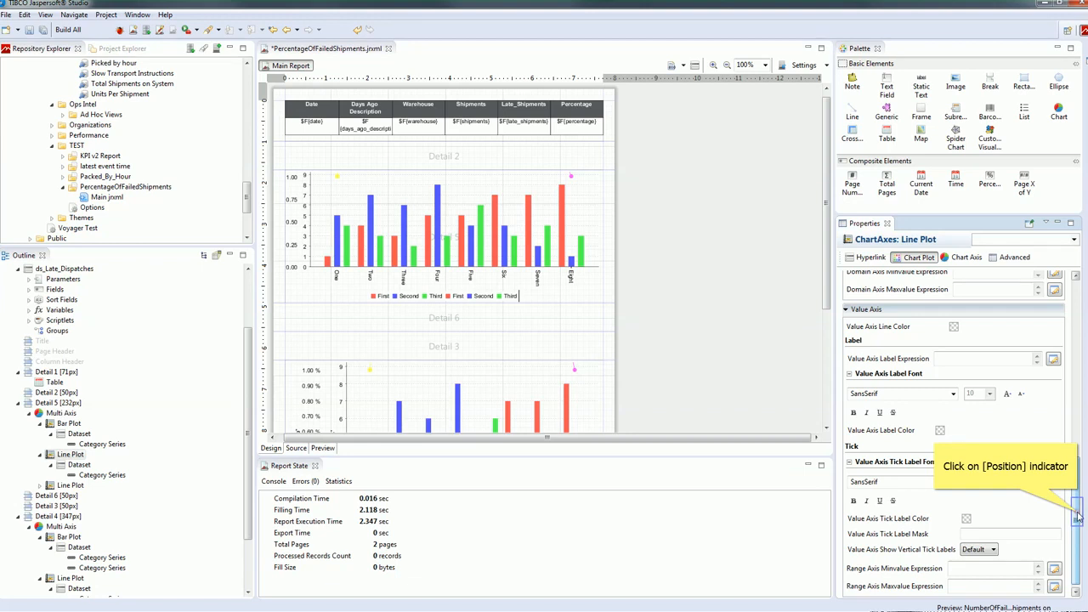
# - Set the Line Plot's value axis tick label mask to 0.00' %' and check the chart in the report preview
pyautogui.moveTo(1078, 516); pyautogui.dragTo(1078, 522)
pyautogui.click(988, 528)
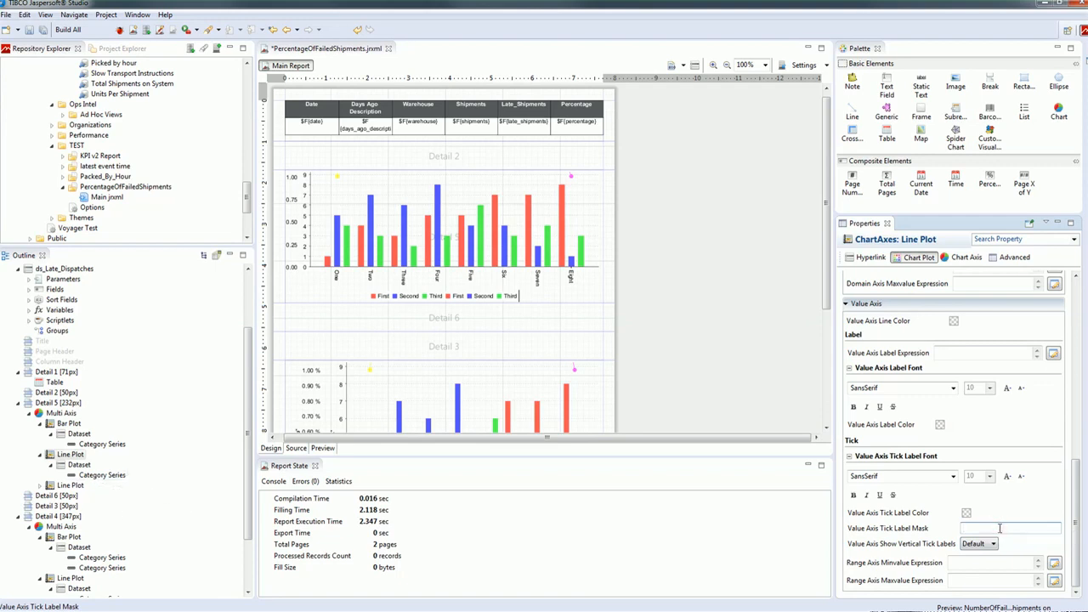
pyautogui.write('0.00')
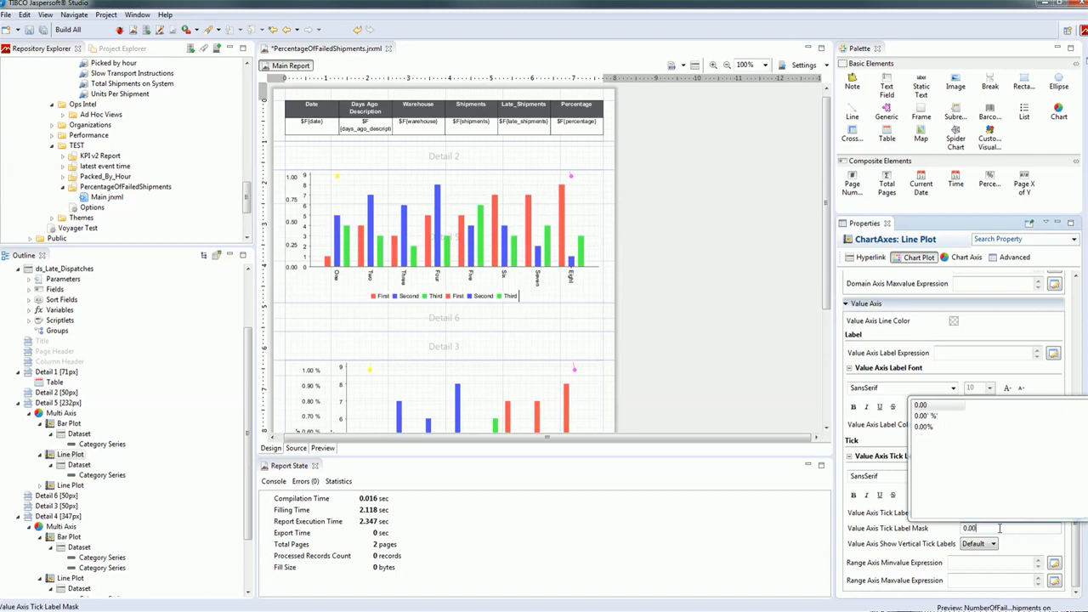
pyautogui.write("' %")
pyautogui.press('Return')
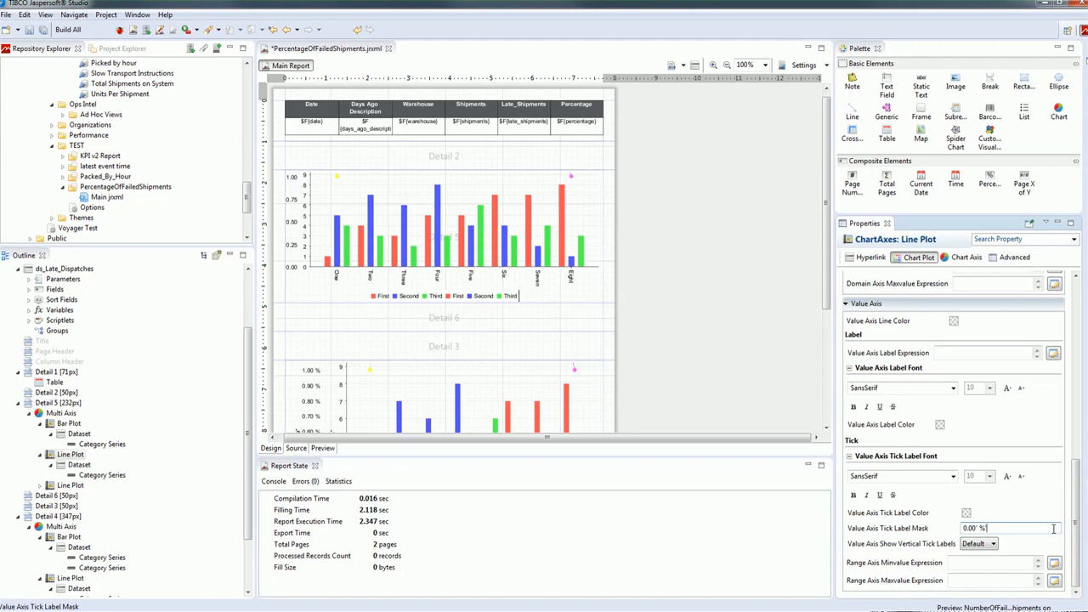
pyautogui.click(322, 448)
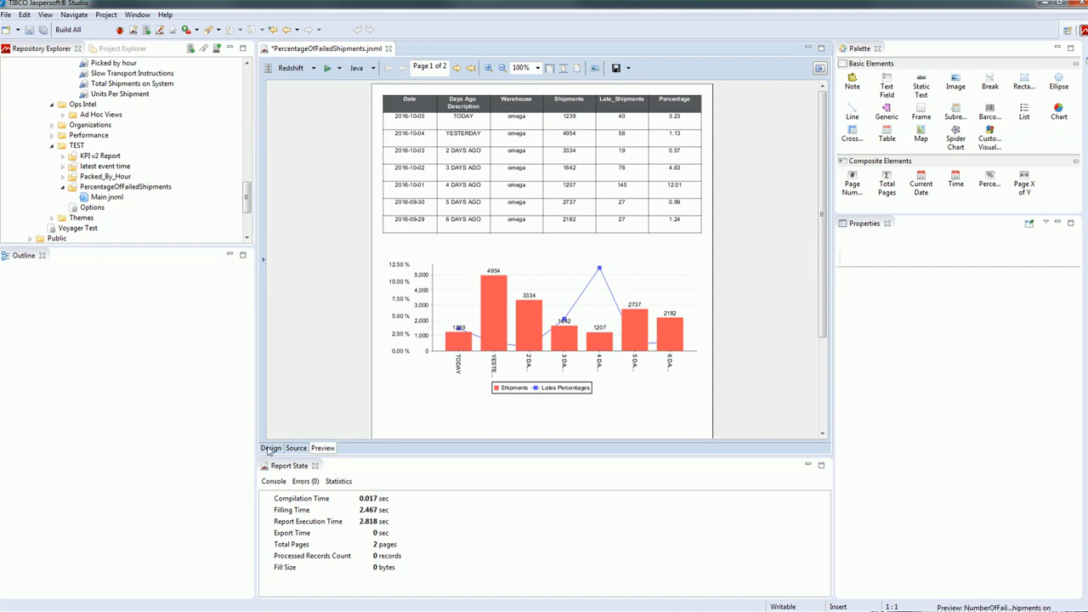
pyautogui.click(270, 449)
# - Shorten the Line Plot's value axis tick label mask to 0.0' %' and preview the report again
pyautogui.click(68, 455)
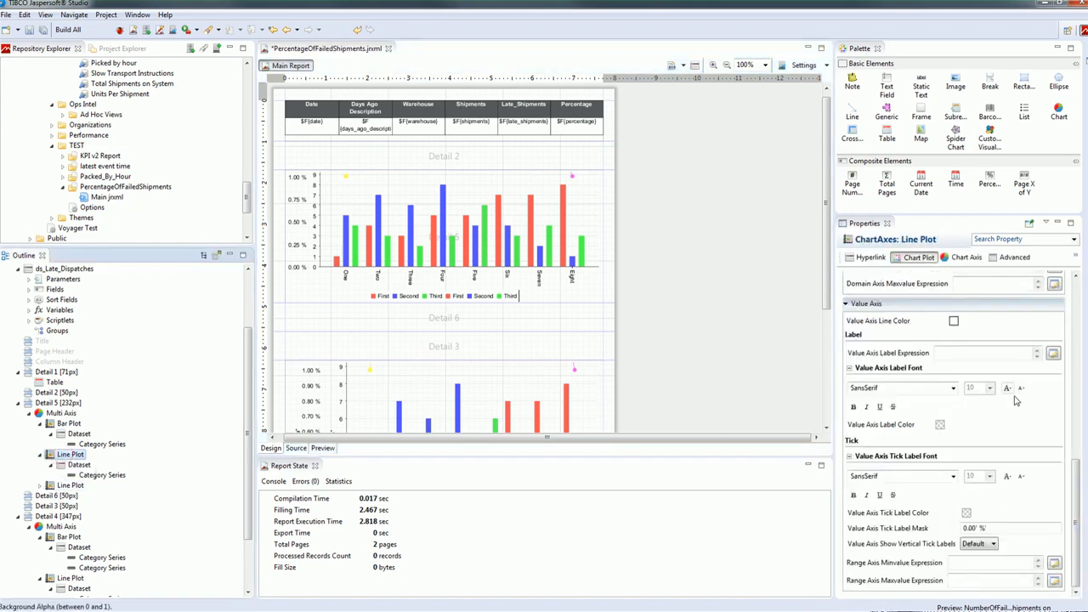
pyautogui.click(977, 529)
pyautogui.press('BackSpace')
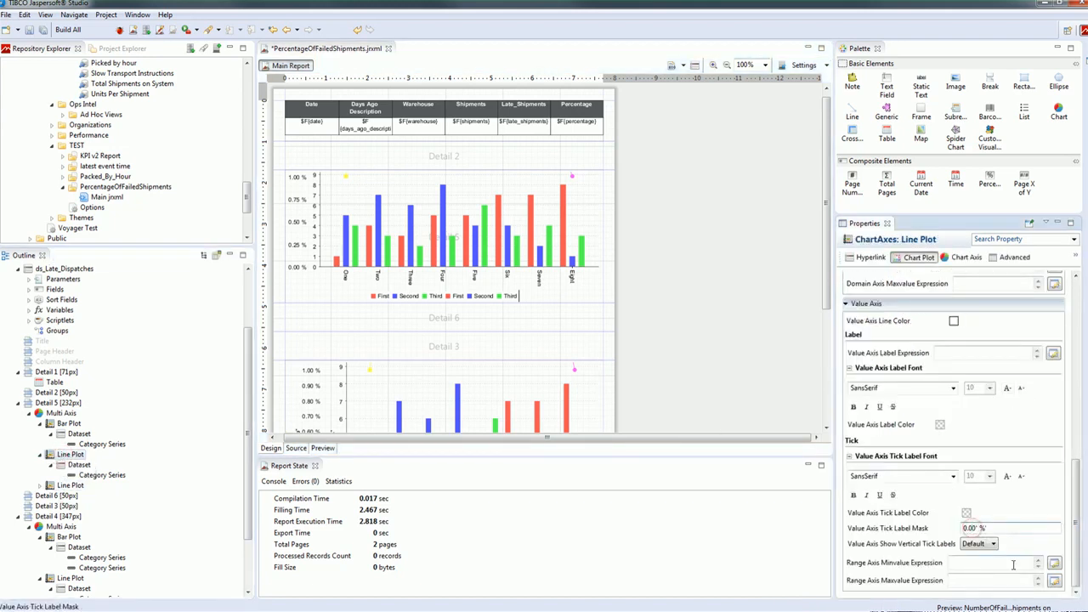
pyautogui.press('Return')
pyautogui.click(323, 450)
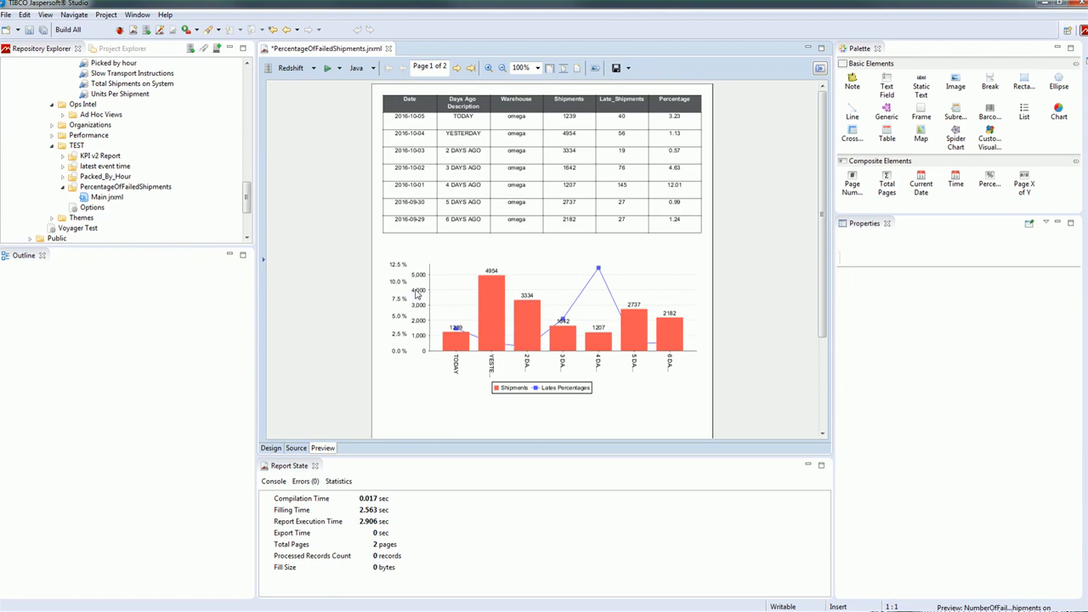
pyautogui.click(271, 448)
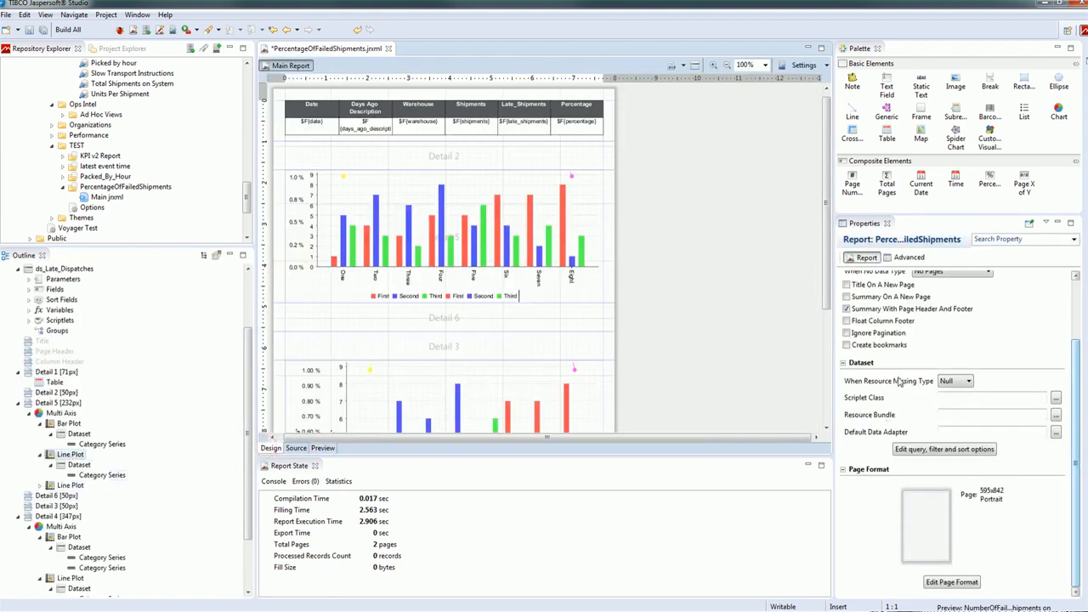
# - Set the value axis label expression of the first Line Plot in Detail 5 to "Lates Percentage" and preview the report
pyautogui.click(71, 455)
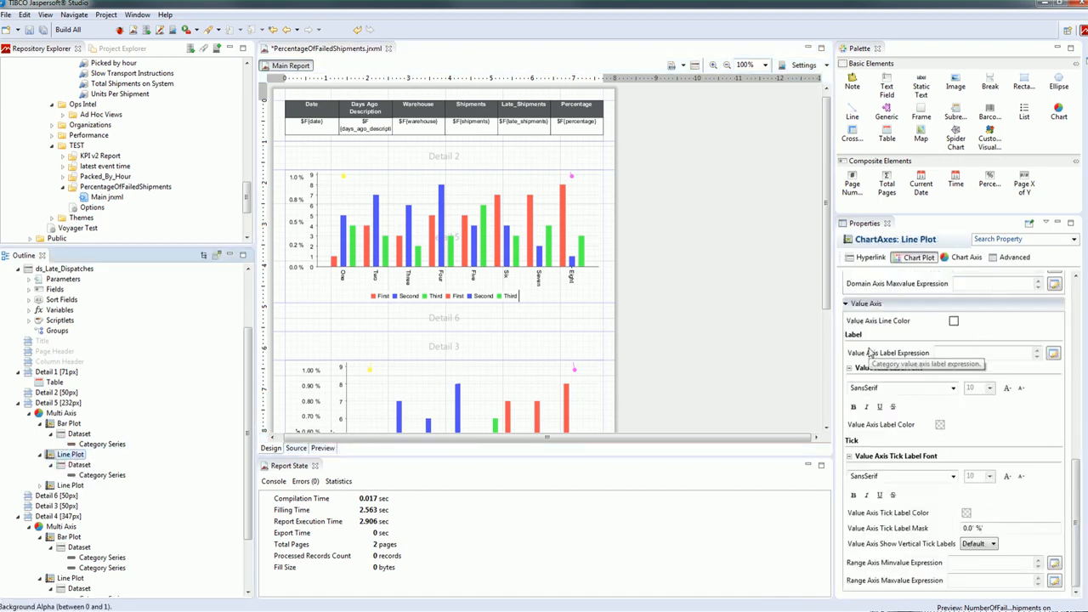
pyautogui.click(947, 354)
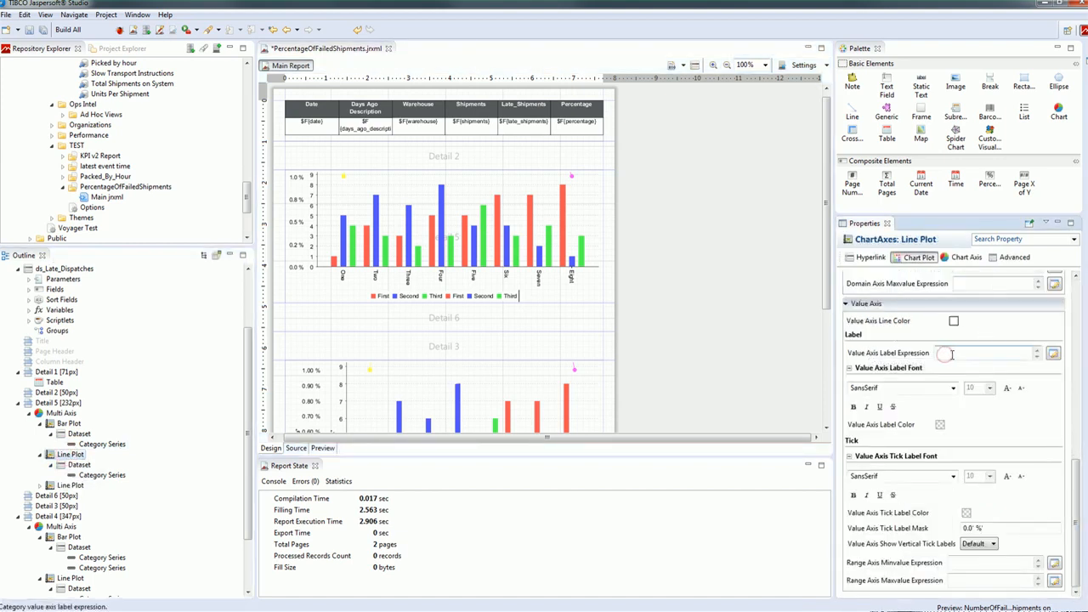
pyautogui.write('"')
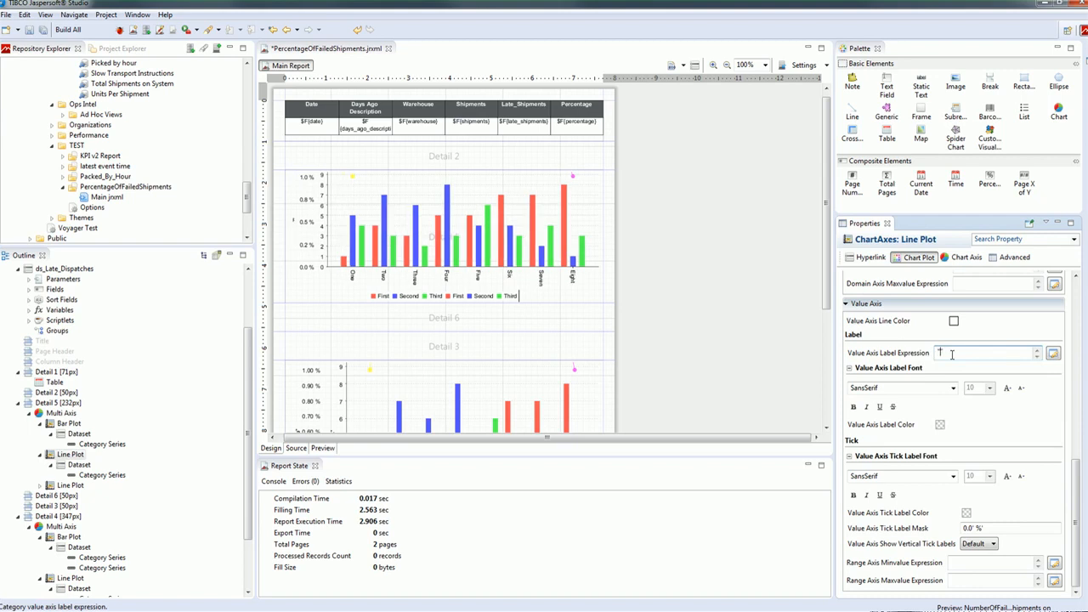
pyautogui.write('Percentages')
pyautogui.write('Late')
pyautogui.press('End')
pyautogui.press('Left')
pyautogui.press('BackSpace')
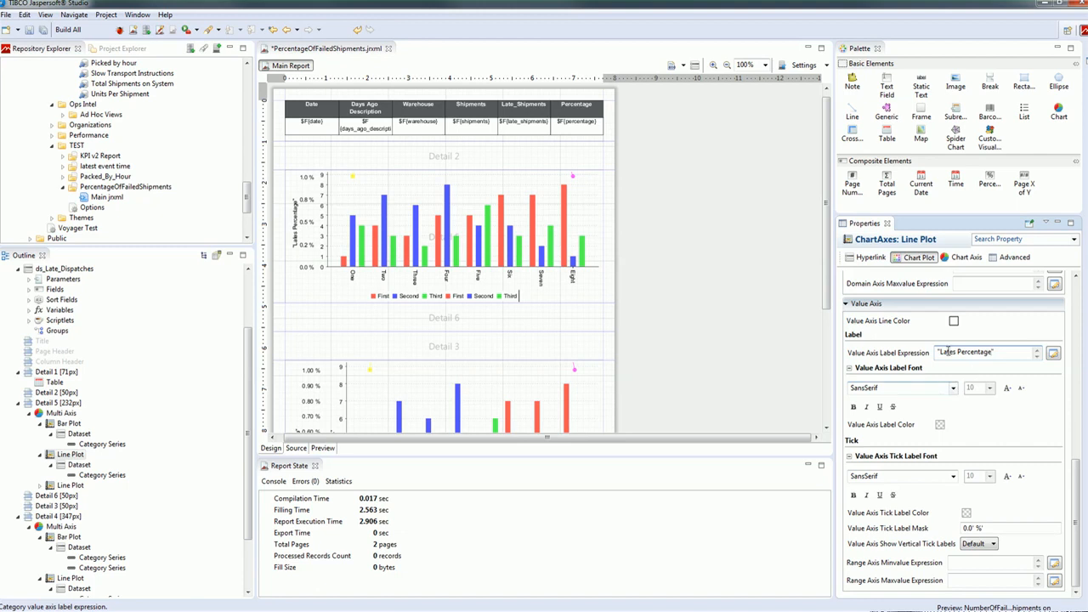
pyautogui.click(321, 448)
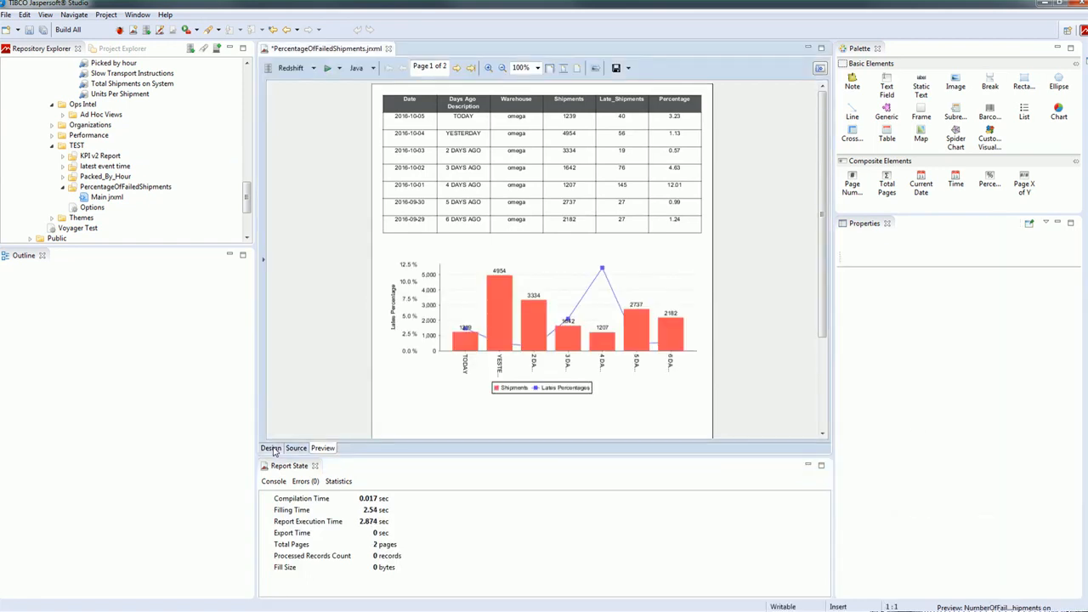
# - Enter Shipments without quotation marks as the value axis label expression of the Bar Plot in Detail 5 and try to preview the report
pyautogui.click(272, 449)
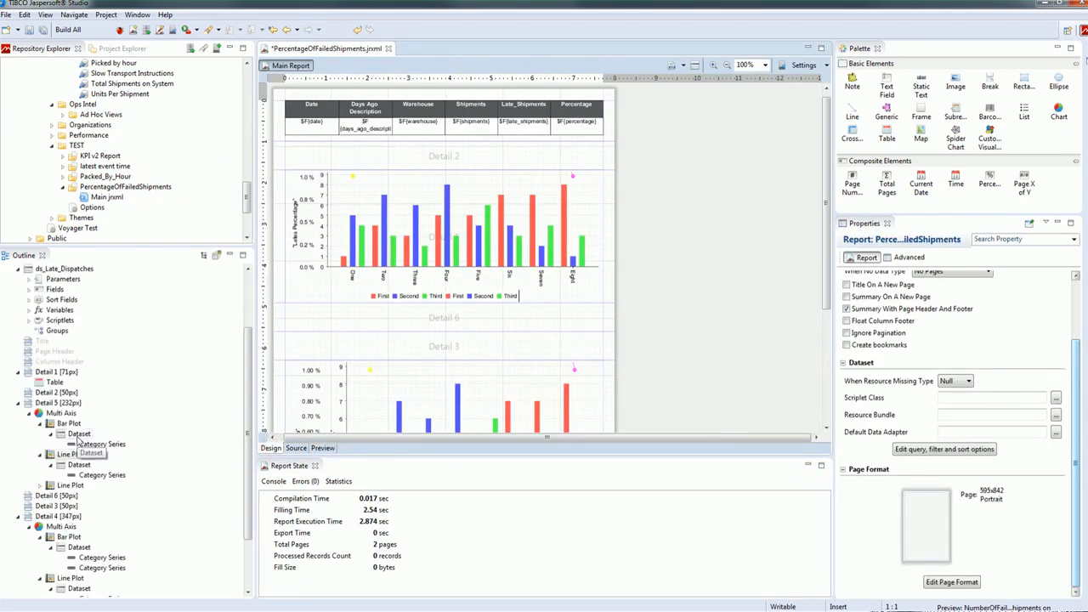
pyautogui.click(69, 424)
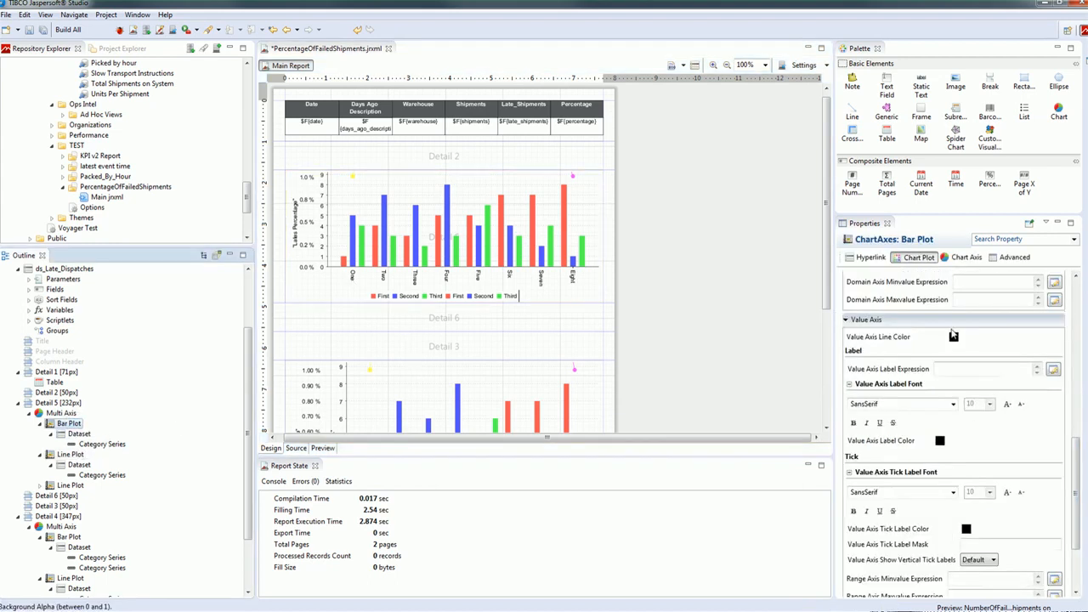
pyautogui.click(961, 372)
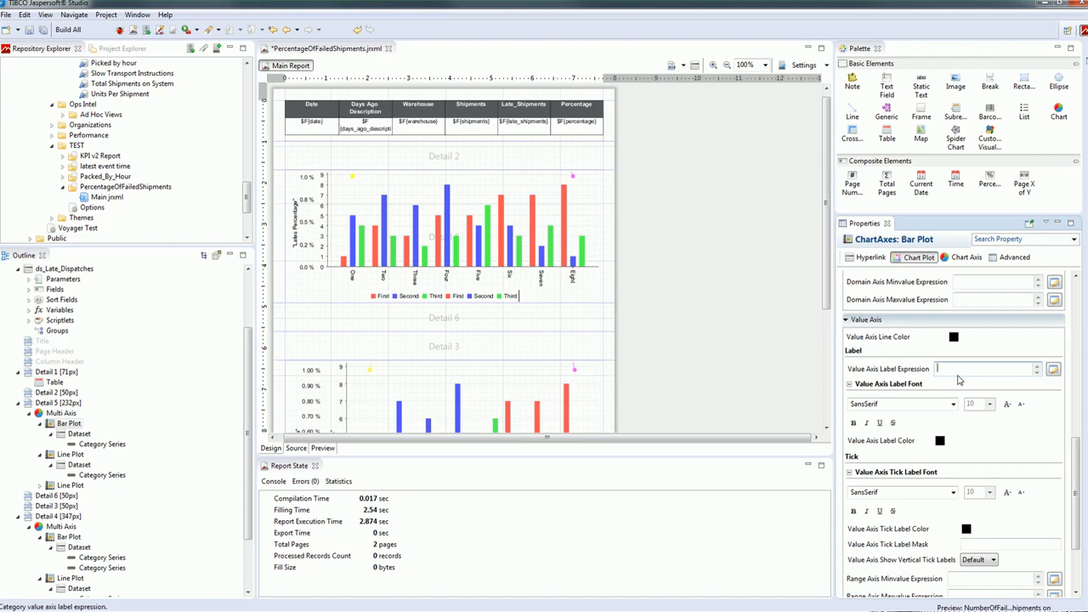
pyautogui.write('""')
pyautogui.press('BackSpace')
pyautogui.press('BackSpace')
pyautogui.write('Shipments')
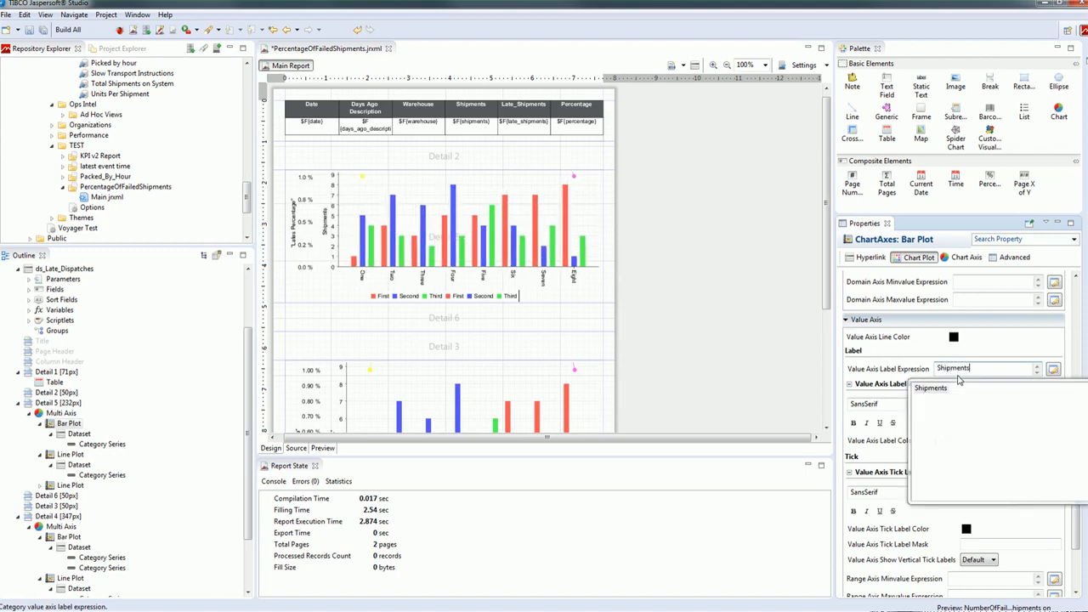
pyautogui.press('Return')
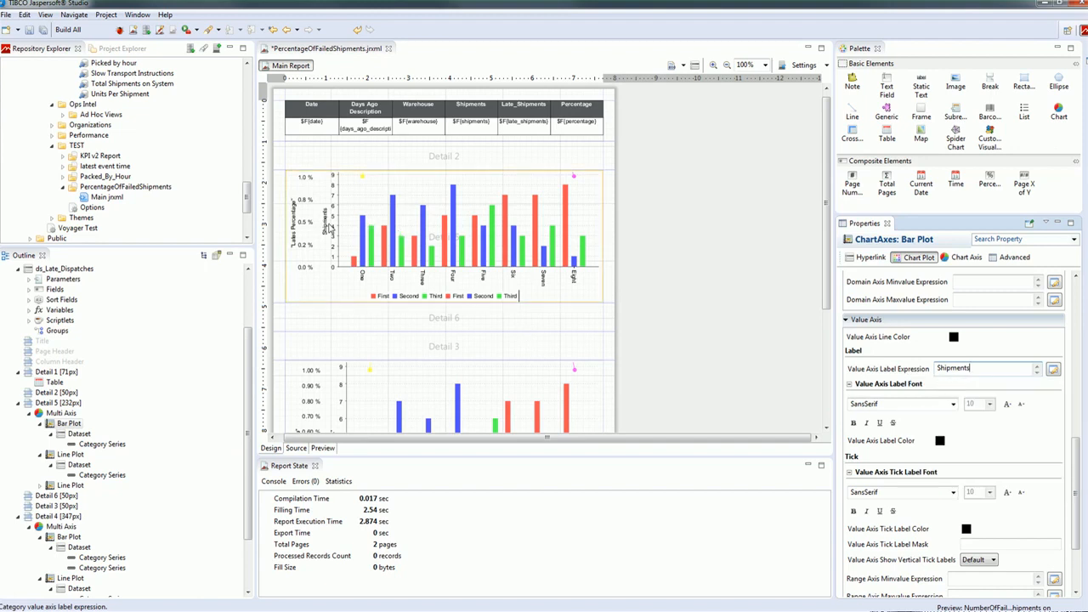
pyautogui.click(322, 449)
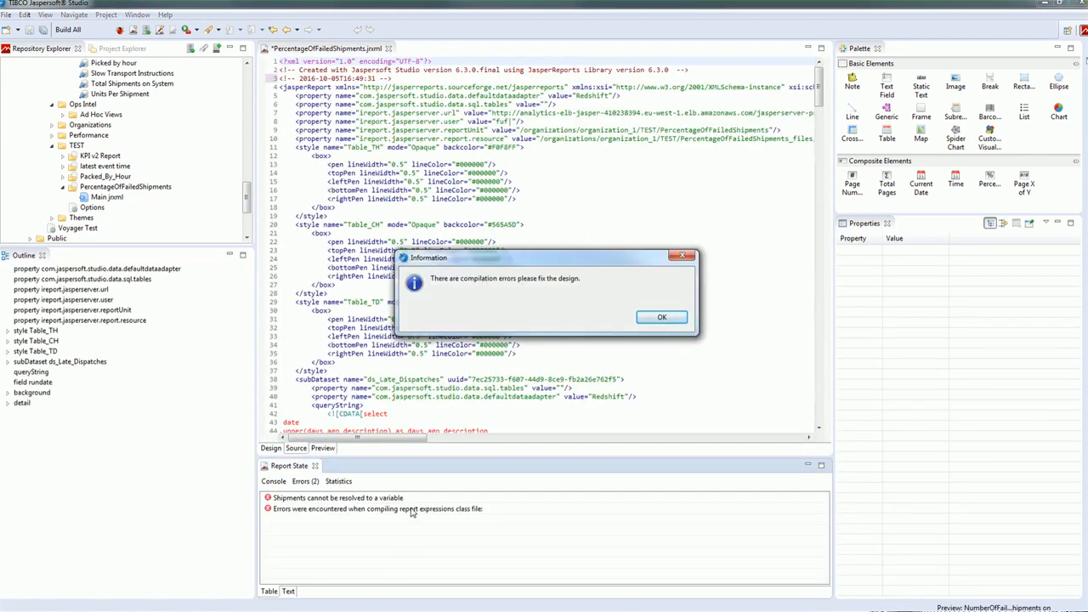
pyautogui.click(683, 255)
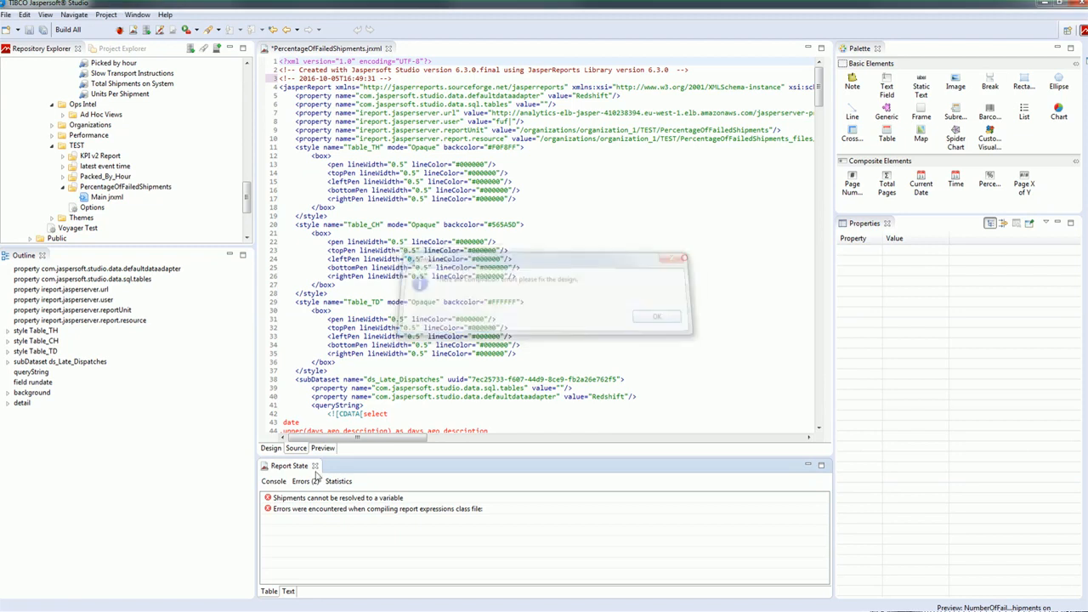
# - Enclose the Bar Plot's value axis label expression in quotation marks as "Shipments" and preview the report
pyautogui.click(272, 448)
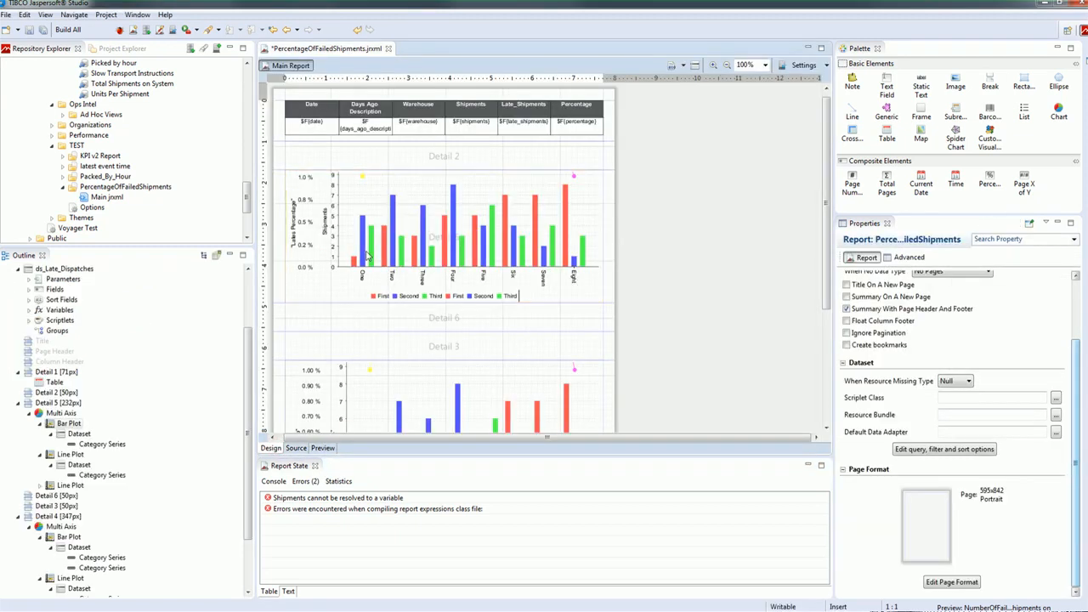
pyautogui.click(69, 424)
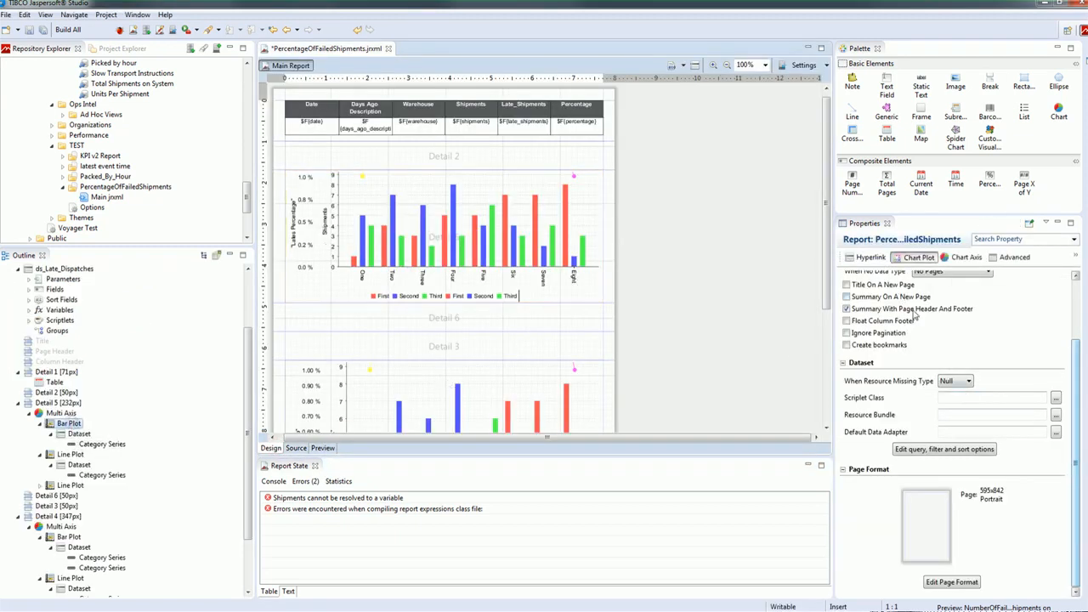
pyautogui.click(979, 368)
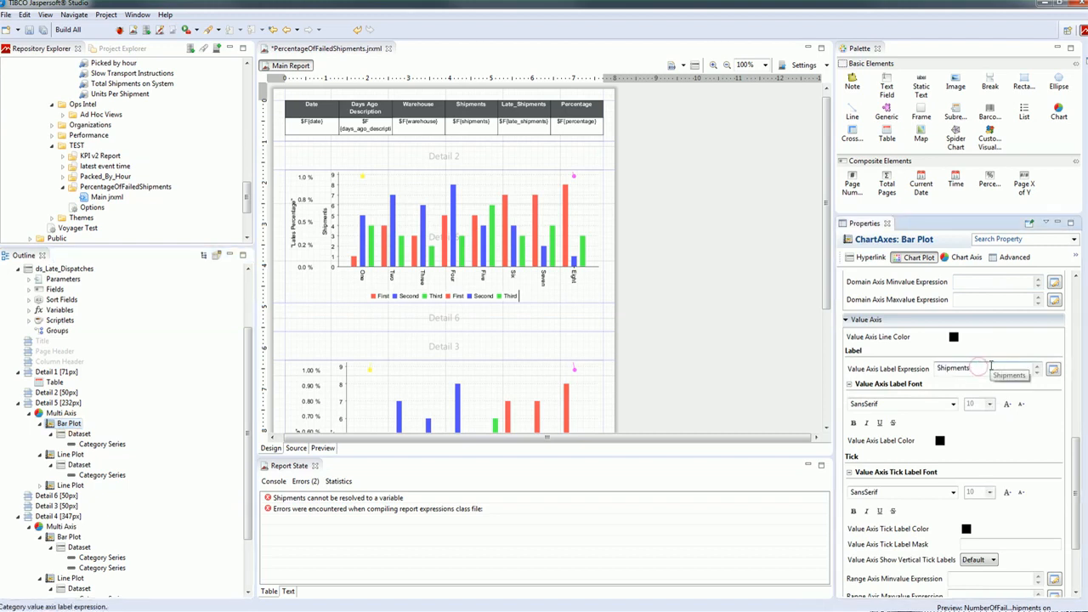
pyautogui.write('"')
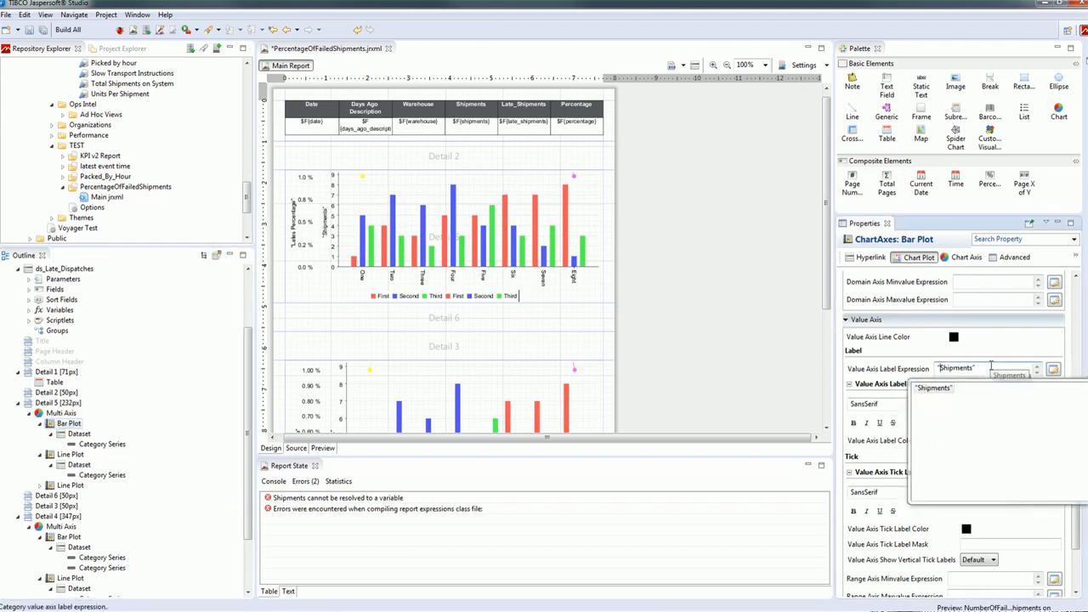
pyautogui.click(323, 448)
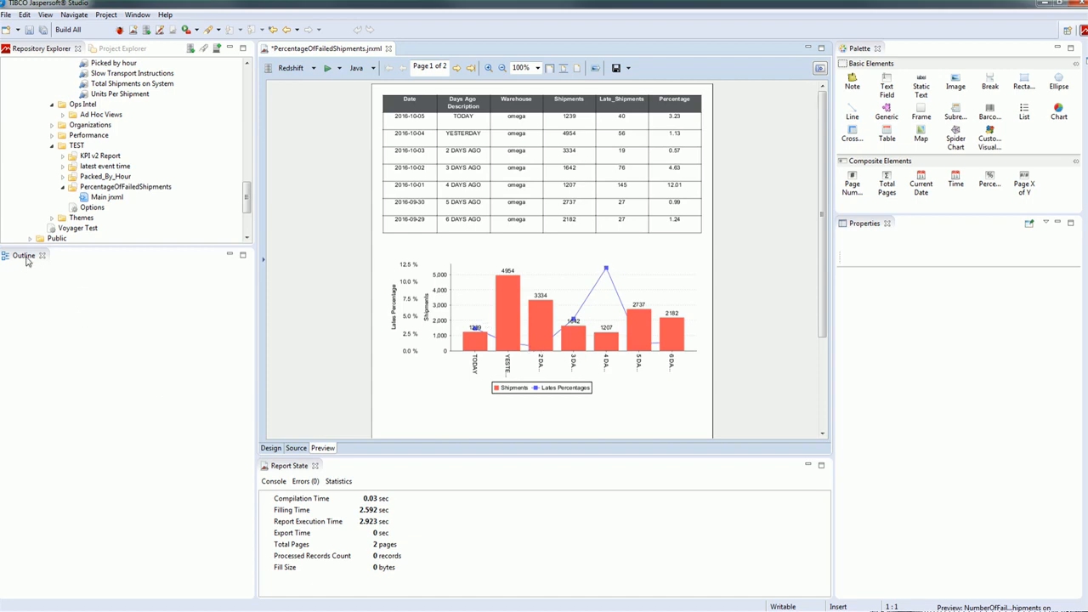
# - Move the first Line Plot above the Bar Plot in the Detail 5 Multi Axis chart and preview the report
pyautogui.click(270, 448)
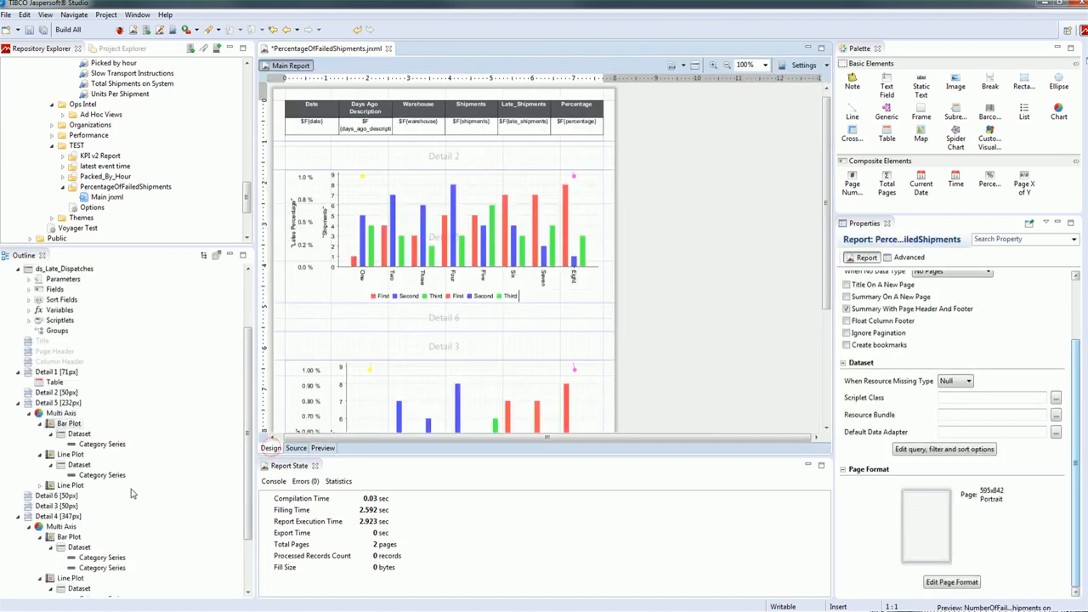
pyautogui.click(68, 454)
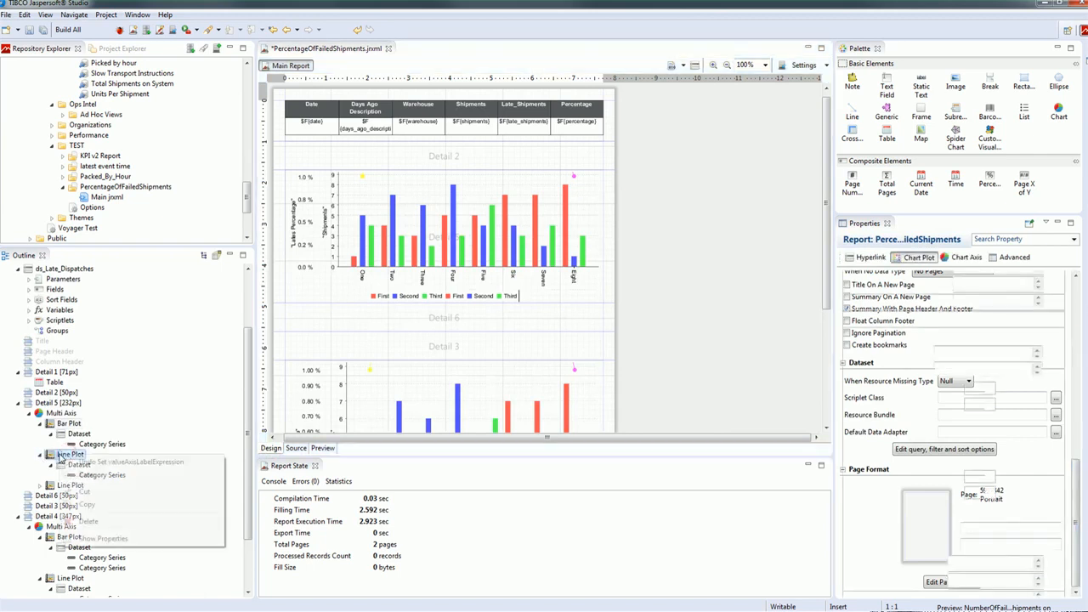
pyautogui.rightClick(61, 456)
pyautogui.moveTo(54, 458); pyautogui.dragTo(59, 419)
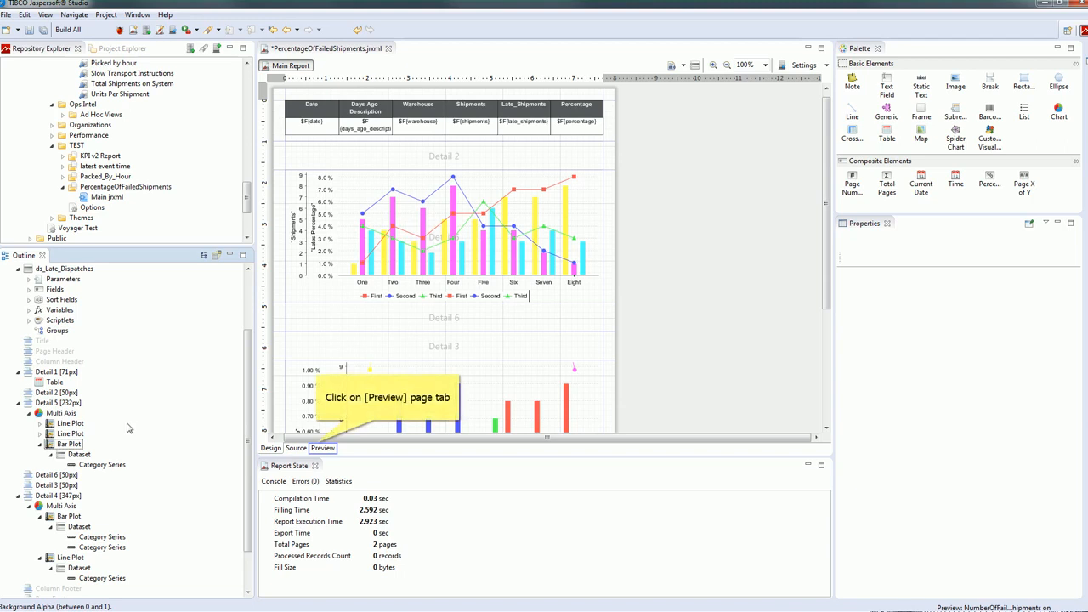
pyautogui.click(320, 448)
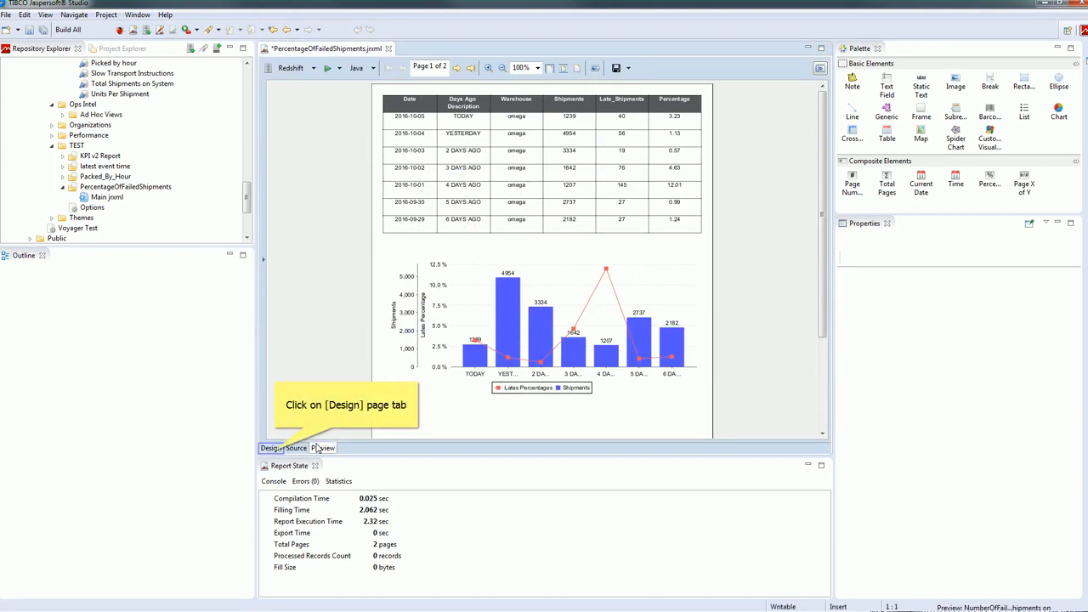